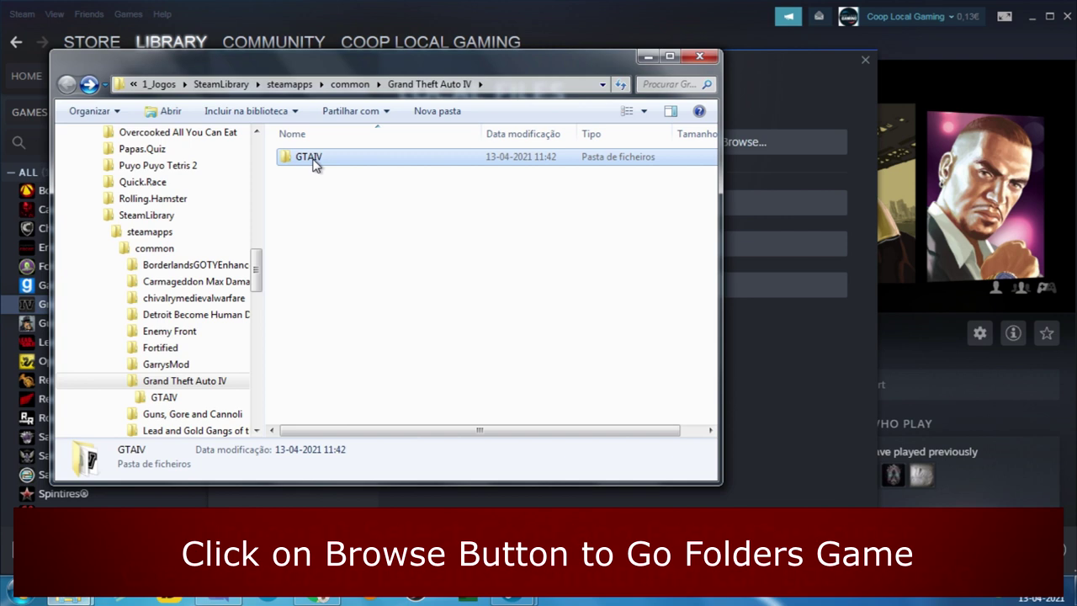
- Duplicate the GTAIV folder as GTAIV - Cópia, then highlight the XInput gamepad note
{"action": "right_click", "coordinate": [313, 162]}
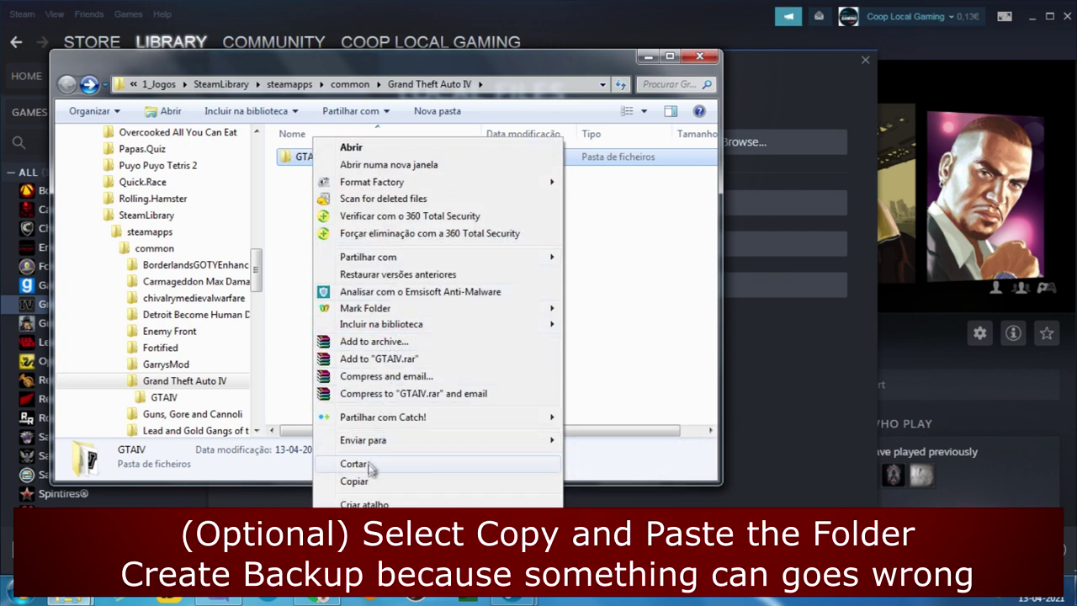
{"action": "left_click", "coordinate": [349, 480]}
{"action": "right_click", "coordinate": [344, 238]}
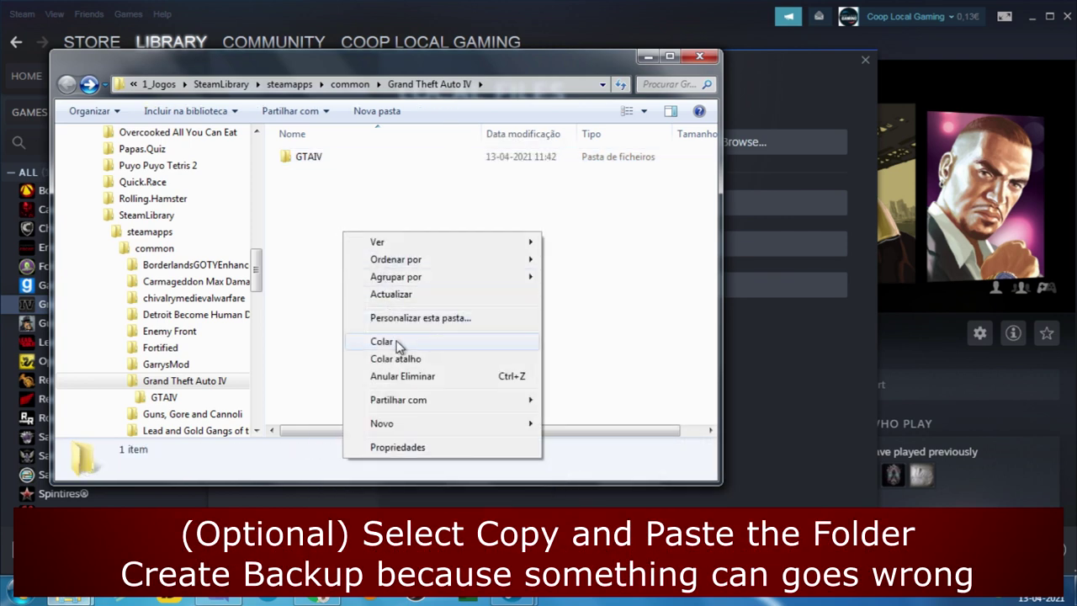
{"action": "left_click", "coordinate": [394, 343]}
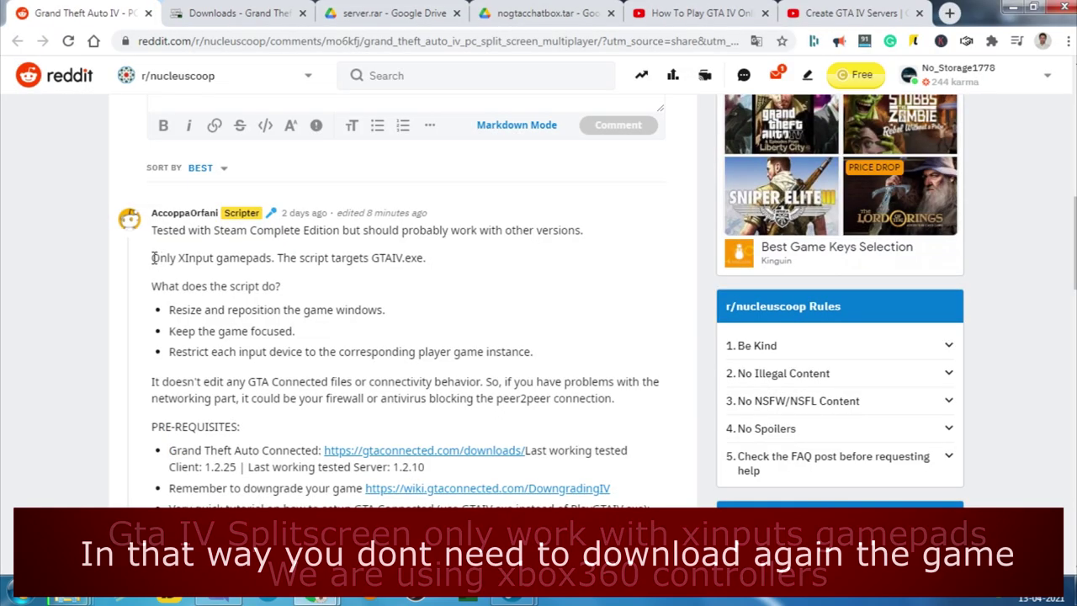
{"action": "left_click_drag", "start_coordinate": [151, 258], "coordinate": [269, 258]}
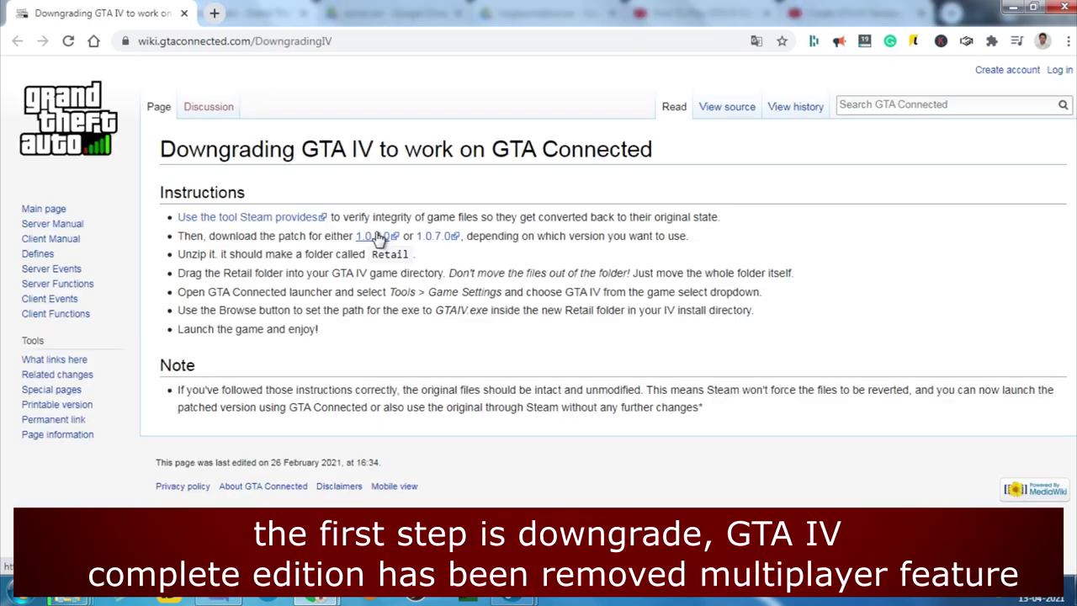
- Follow the wiki's 1.0.8.0 patch link to Retail-1080.zip on Dropbox in a new tab
{"action": "left_click_drag", "start_coordinate": [166, 147], "coordinate": [674, 149]}
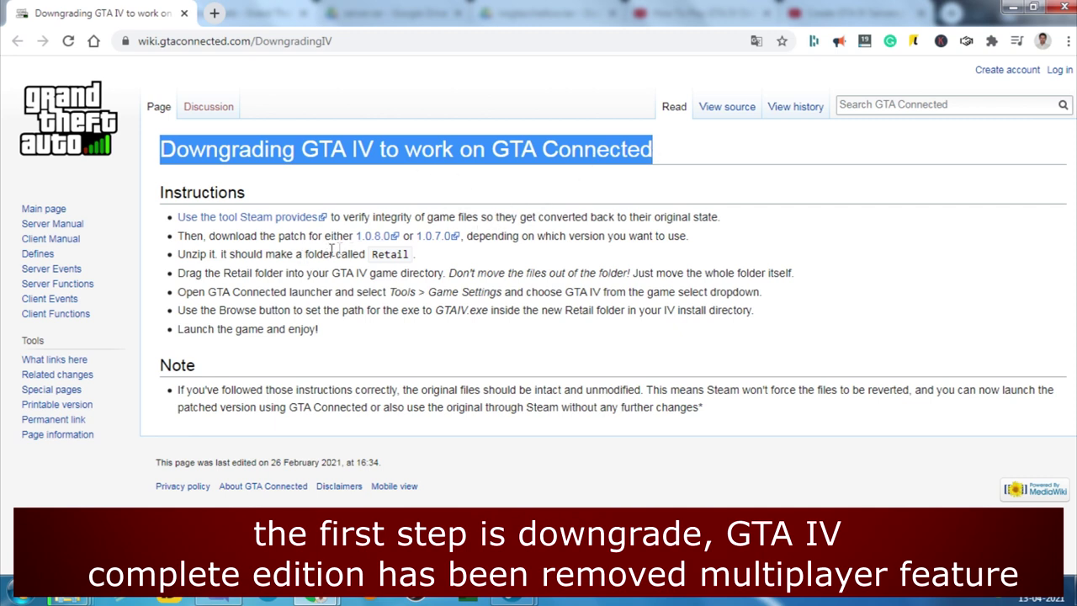
{"action": "left_click_drag", "start_coordinate": [180, 235], "coordinate": [390, 243]}
{"action": "left_click", "coordinate": [372, 237]}
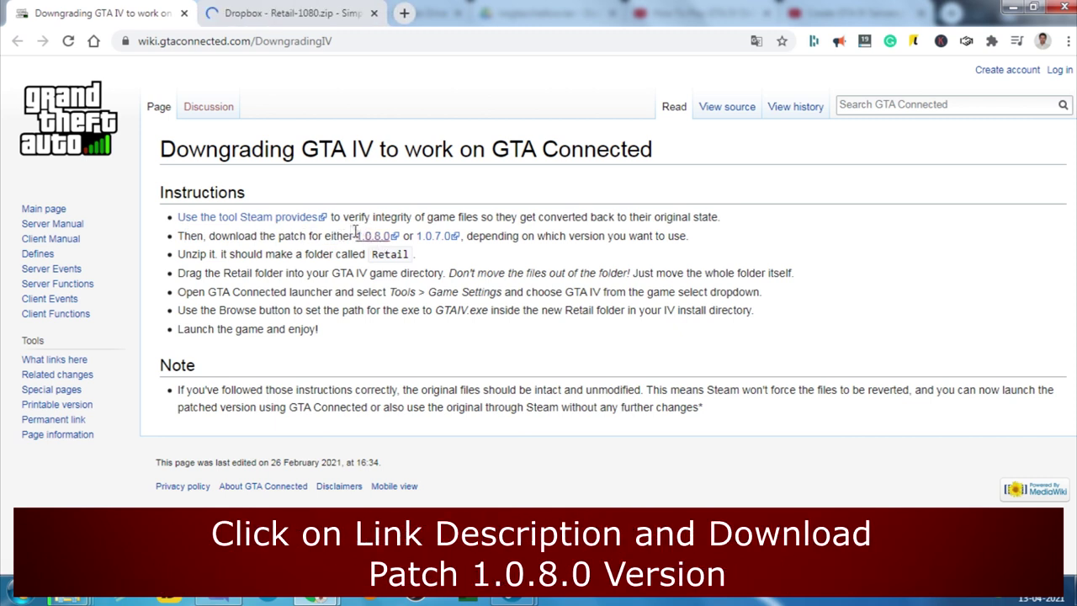
{"action": "left_click", "coordinate": [257, 12]}
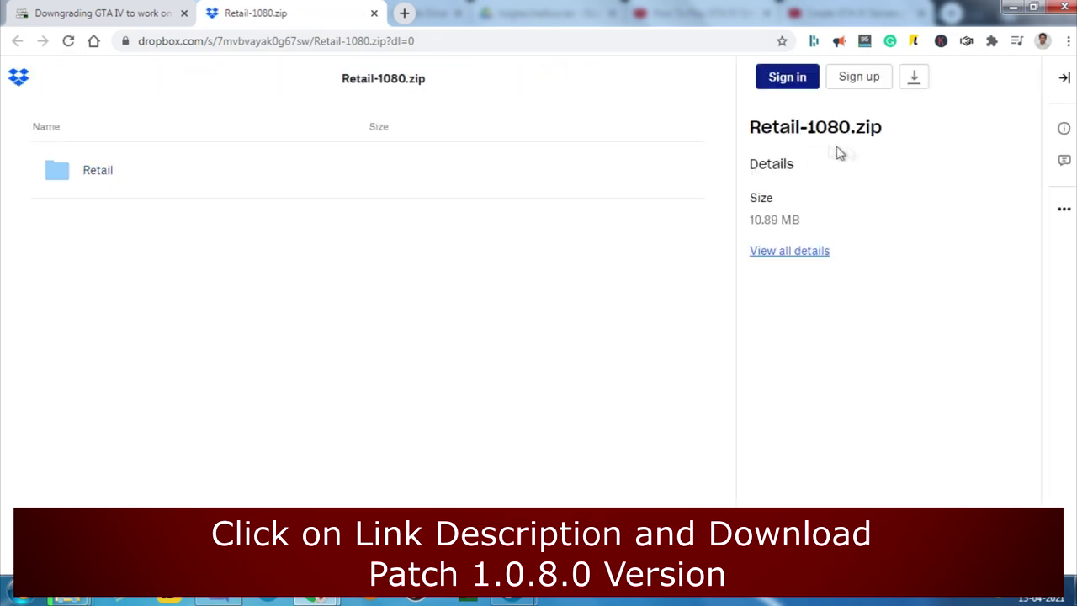
- Direct-download Retail-1080.zip from Dropbox and confirm the save
{"action": "left_click", "coordinate": [914, 78]}
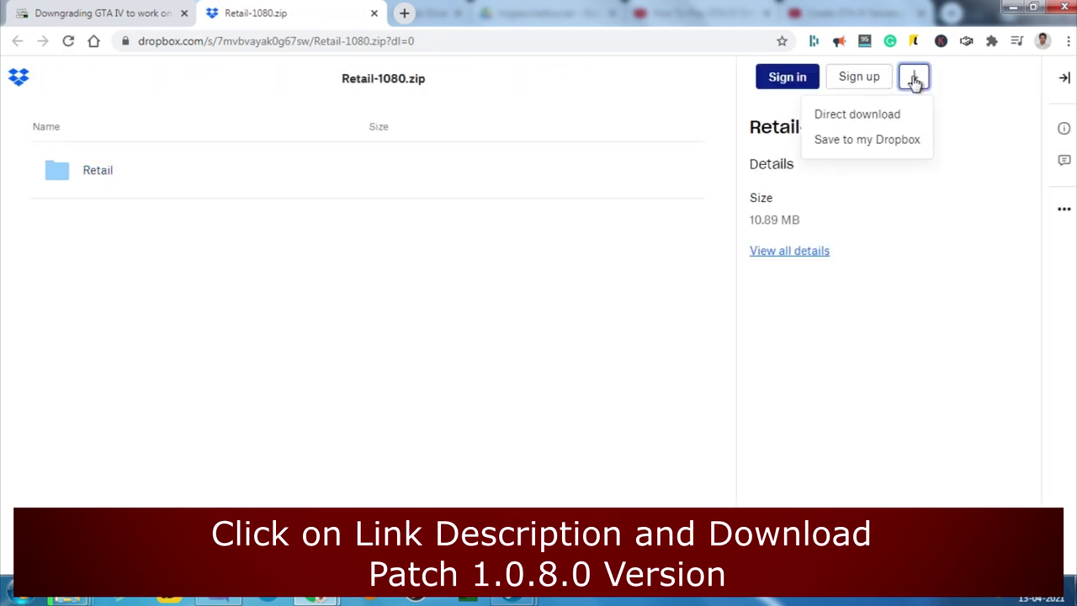
{"action": "left_click", "coordinate": [889, 115]}
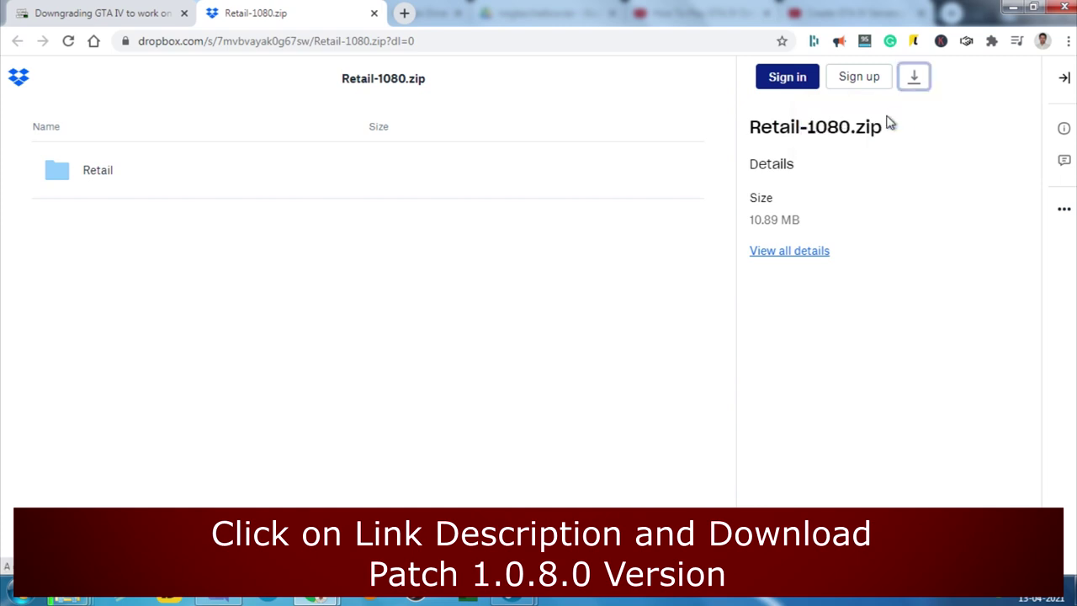
{"action": "key", "text": "Return"}
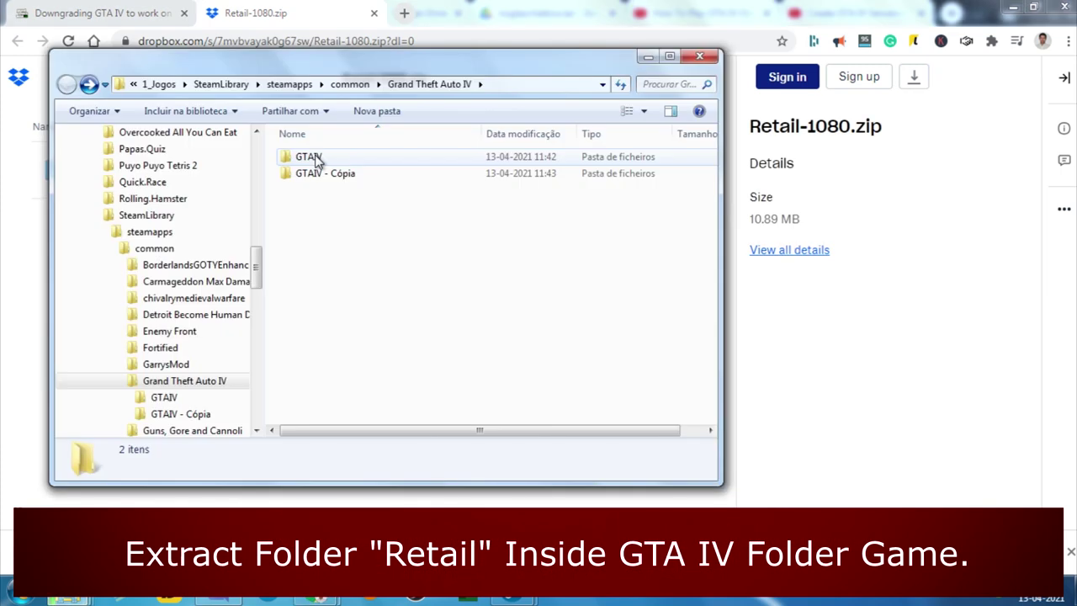
- Open the GTAIV folder and Retail-1080.zip in WinRAR, selecting the Retail folder
{"action": "left_click", "coordinate": [311, 158]}
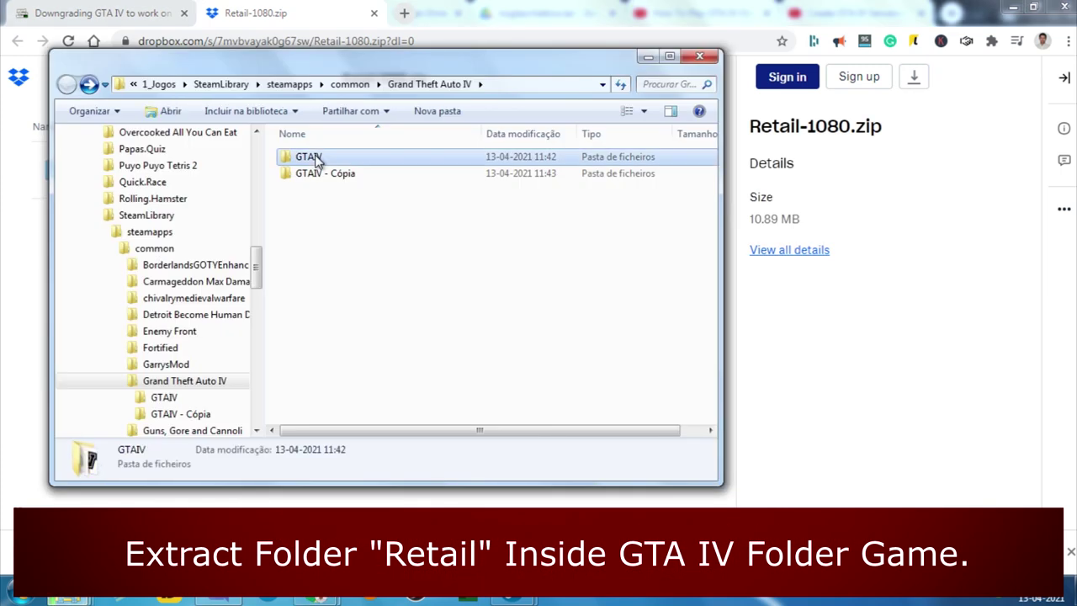
{"action": "double_click", "coordinate": [311, 157]}
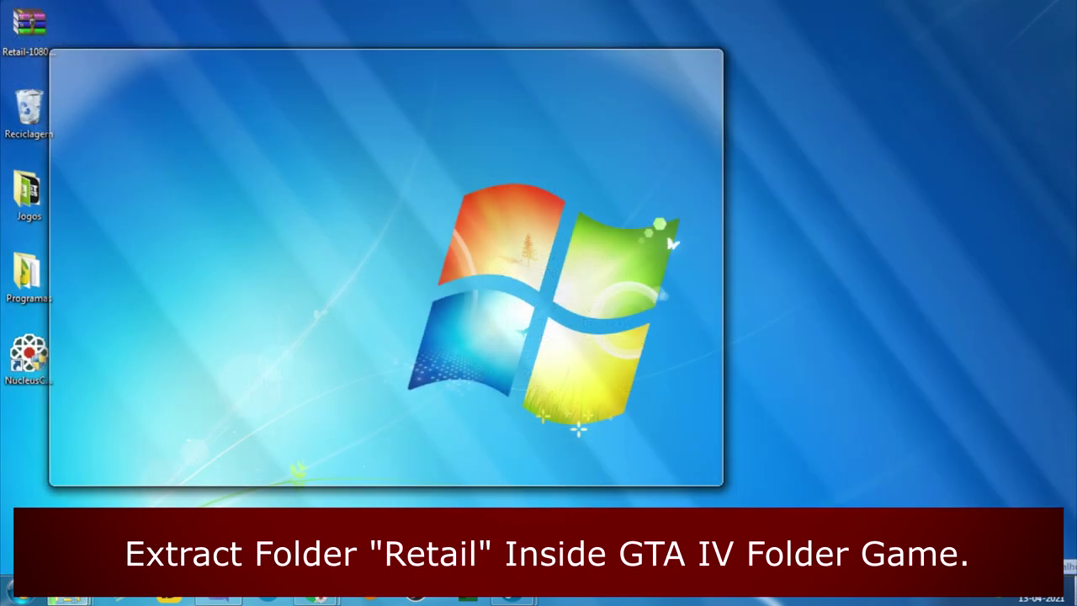
{"action": "left_click", "coordinate": [1070, 589]}
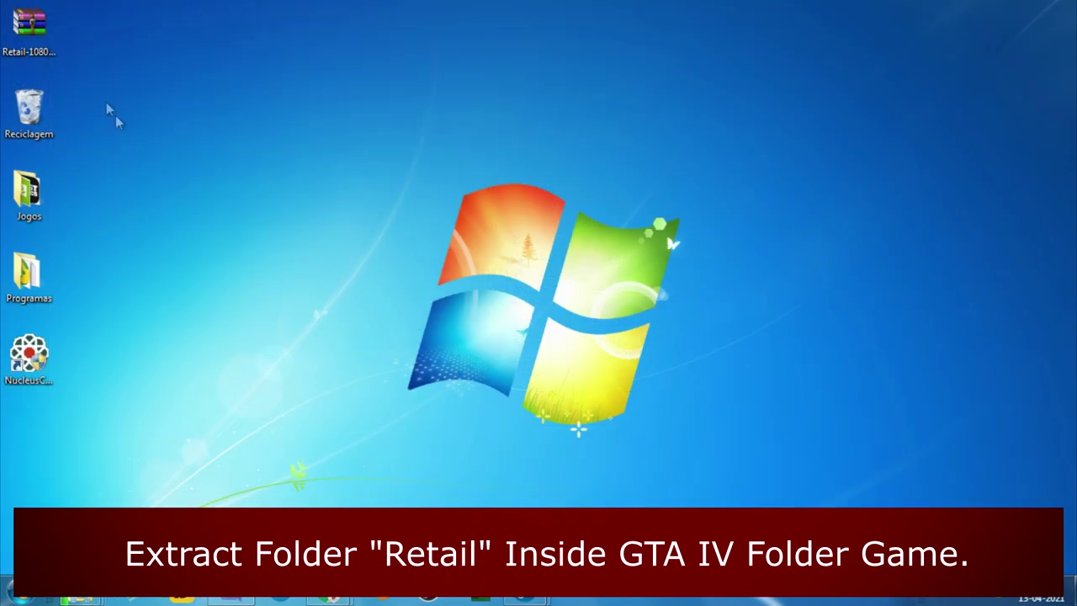
{"action": "double_click", "coordinate": [29, 30]}
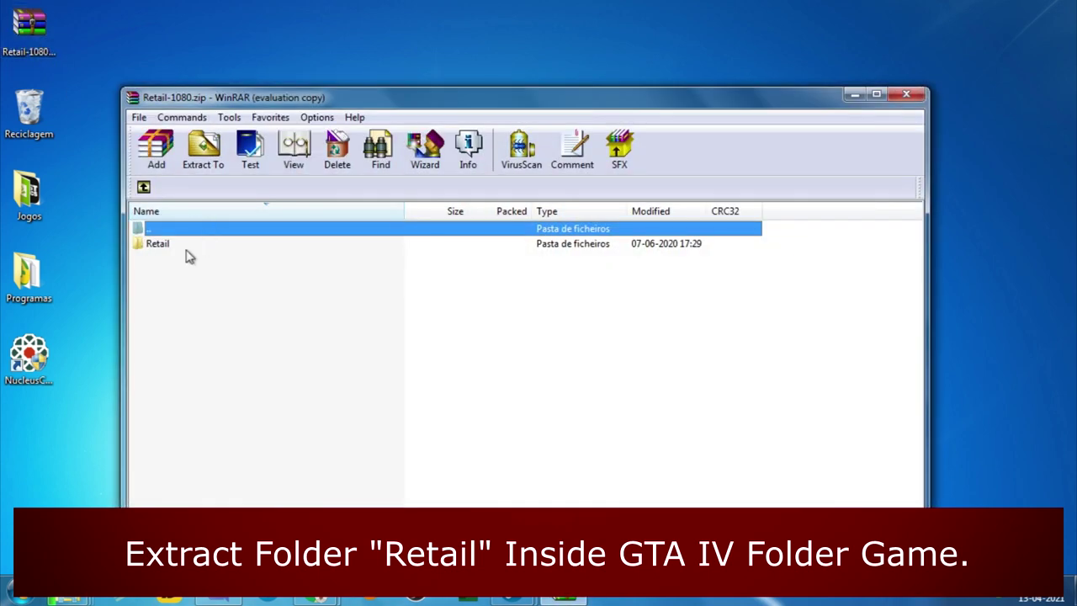
{"action": "left_click", "coordinate": [179, 246]}
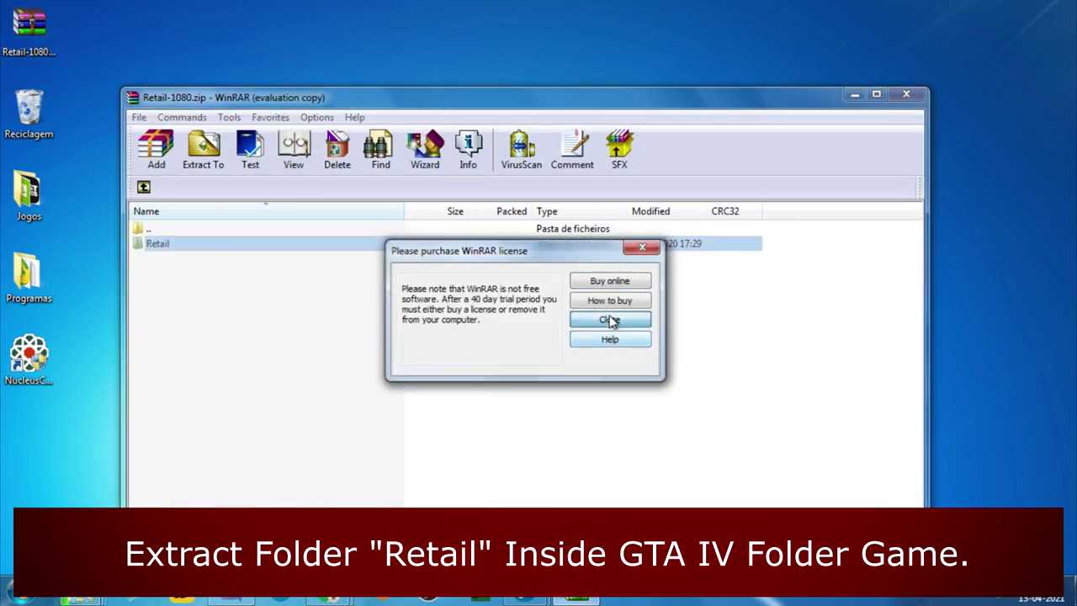
{"action": "left_click", "coordinate": [611, 321]}
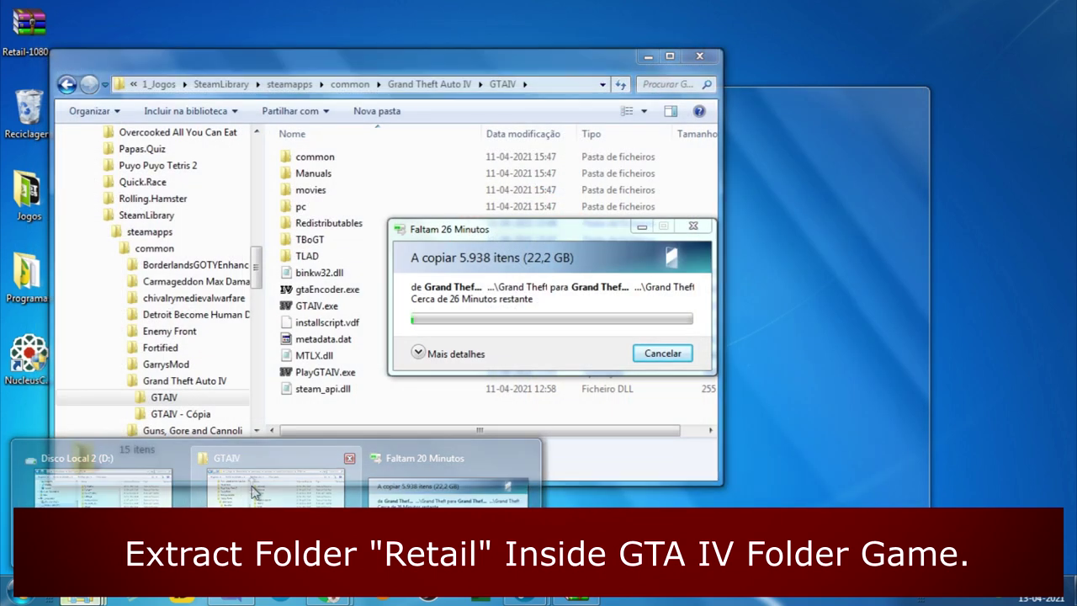
- Arrange both windows side by side and drag Retail into the GTAIV folder
{"action": "left_click", "coordinate": [253, 493]}
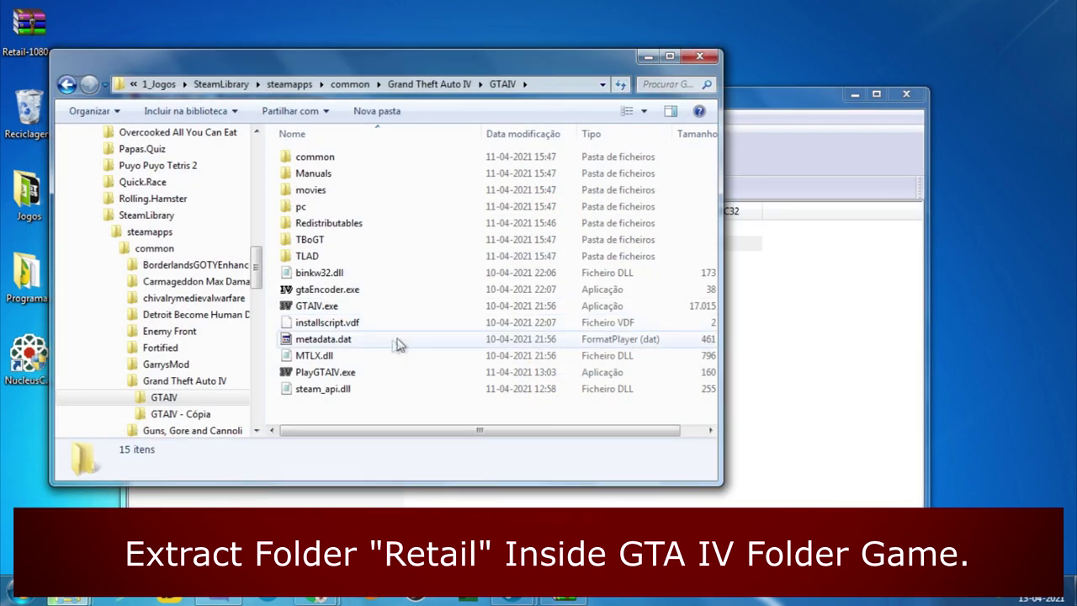
{"action": "left_click_drag", "start_coordinate": [529, 58], "coordinate": [481, 54]}
{"action": "left_click", "coordinate": [745, 113]}
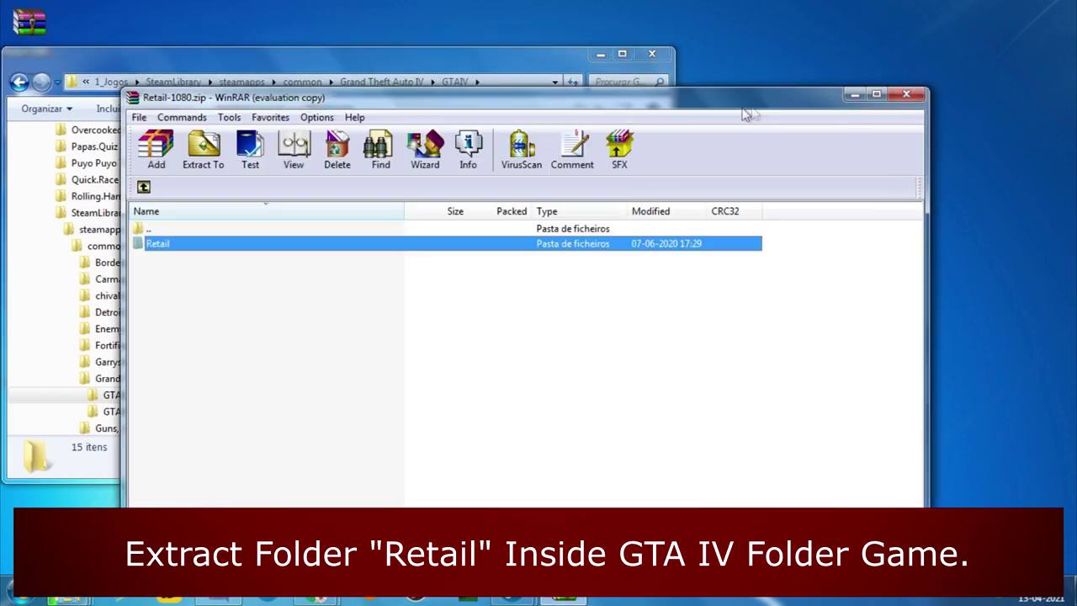
{"action": "left_click_drag", "start_coordinate": [439, 97], "coordinate": [751, 160]}
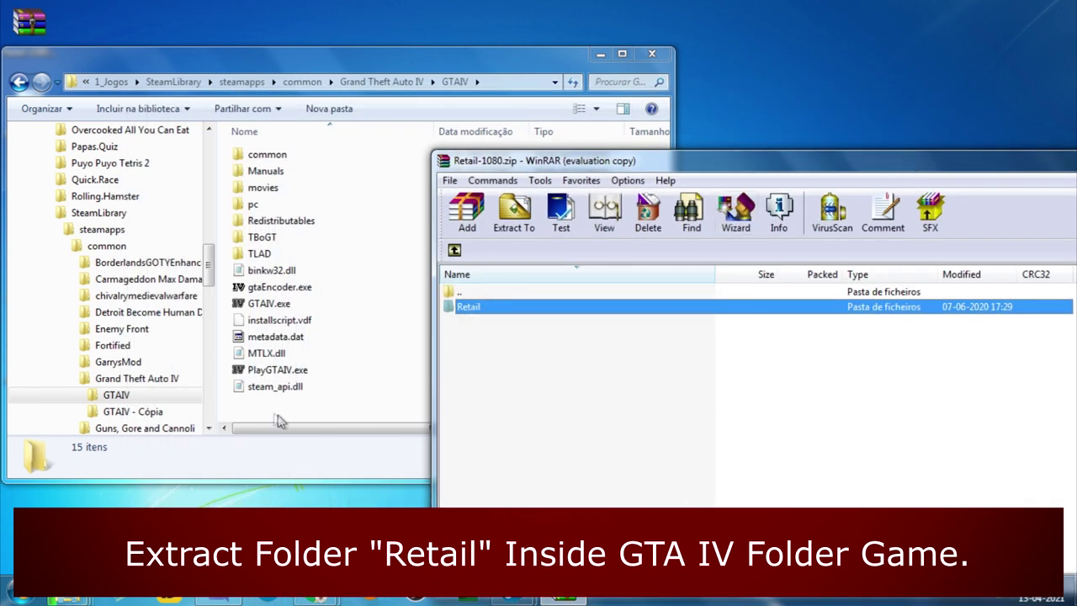
{"action": "left_click_drag", "start_coordinate": [308, 389], "coordinate": [345, 325]}
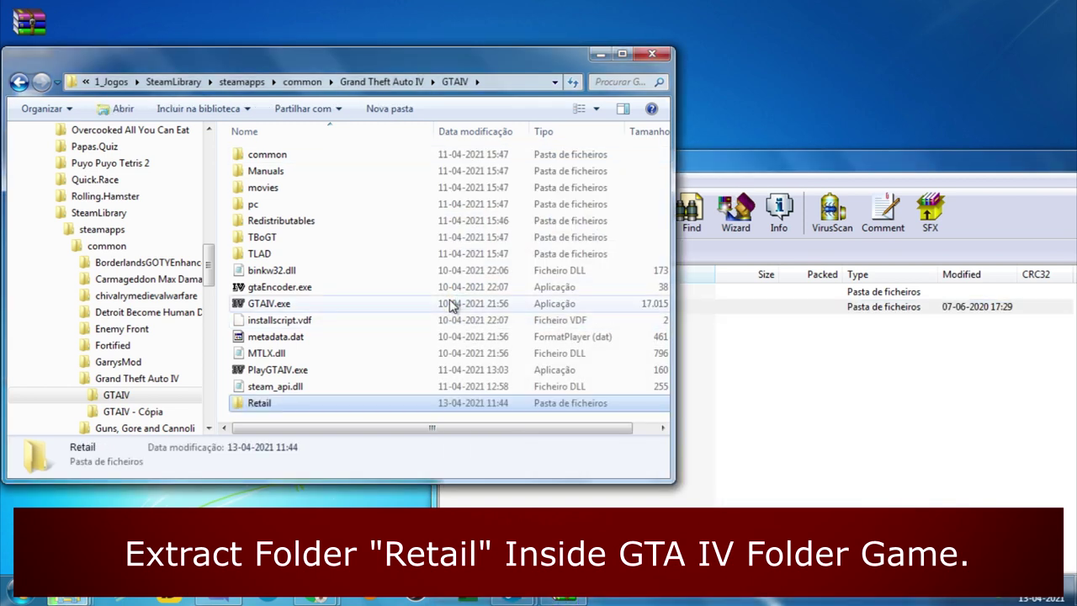
- Confirm GTAIV.exe is in the extracted Retail folder, then return to Grand Theft Auto IV
{"action": "double_click", "coordinate": [290, 405]}
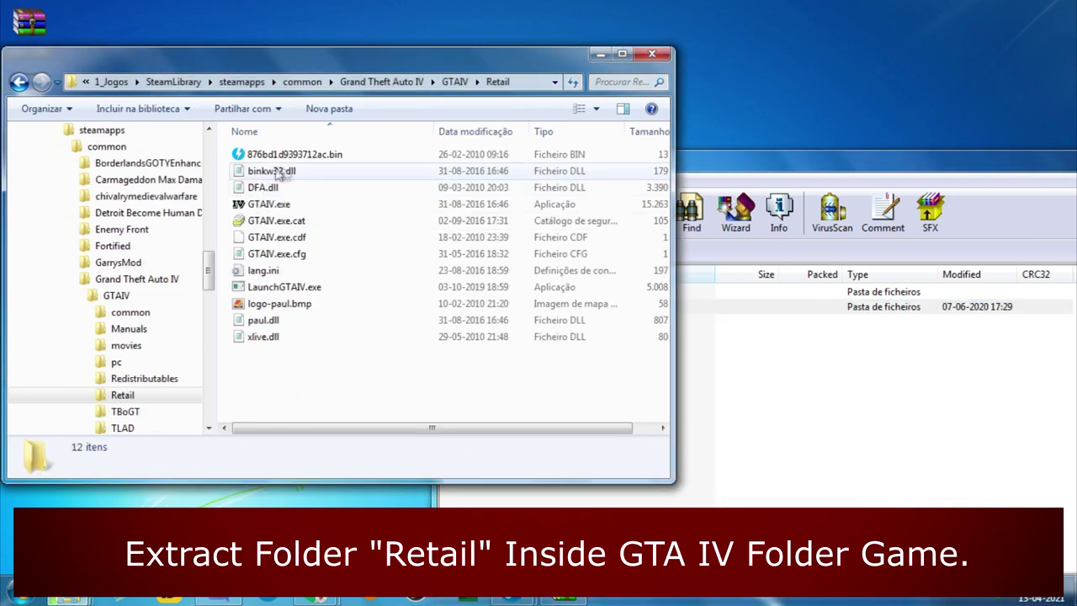
{"action": "left_click", "coordinate": [271, 204]}
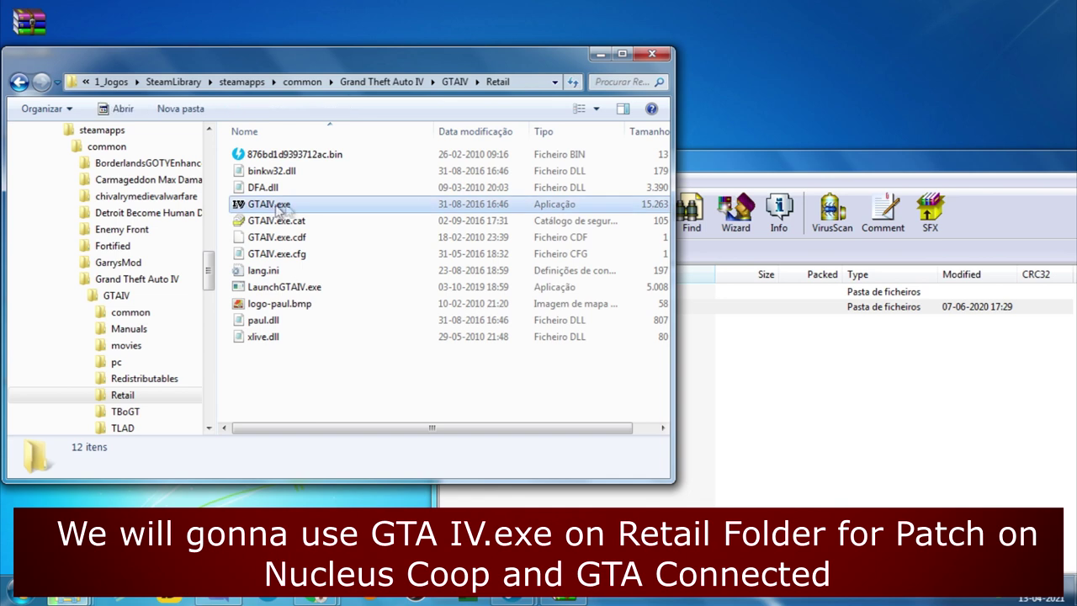
{"action": "left_click", "coordinate": [309, 368]}
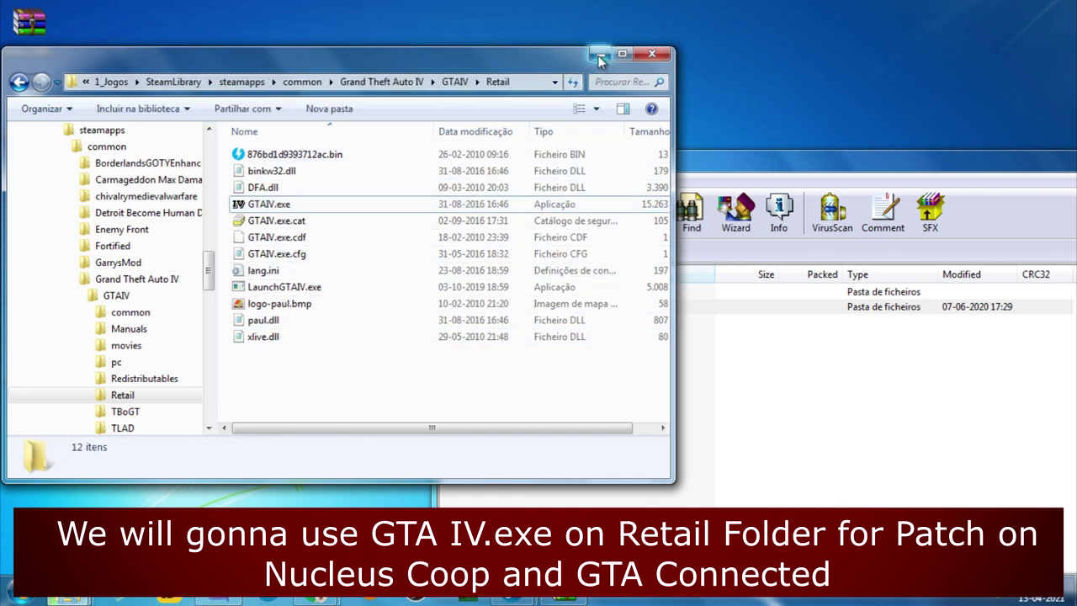
{"action": "key", "text": "BackSpace"}
{"action": "key", "text": "BackSpace"}
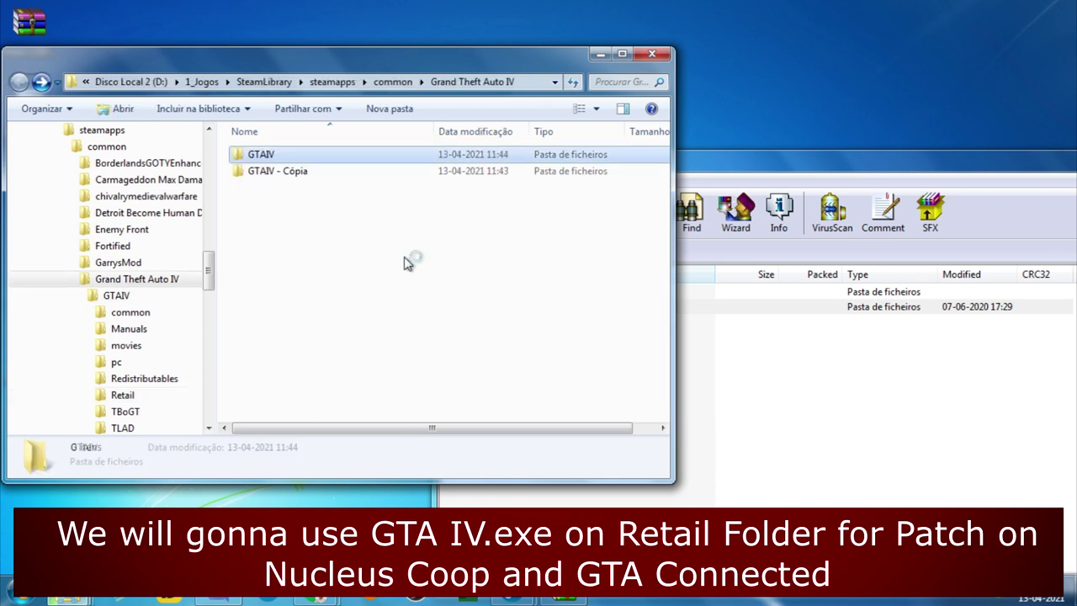
{"action": "left_click", "coordinate": [392, 264]}
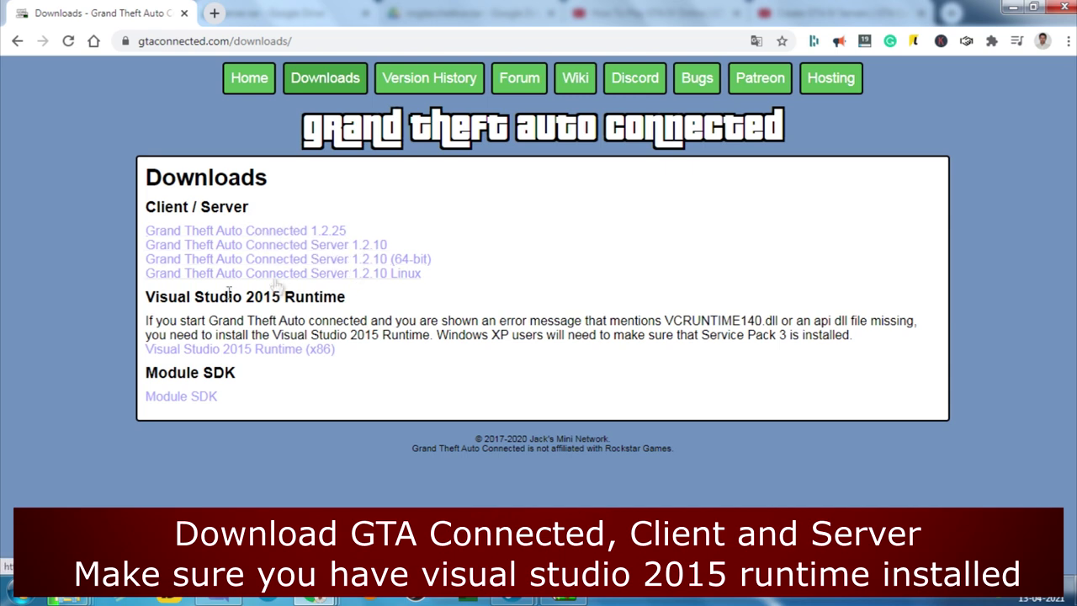
- Save GTAC-1.2.25.zip and the 64-bit GTAC-Server-Win64-1.2.10.zip to the desktop
{"action": "left_click_drag", "start_coordinate": [147, 299], "coordinate": [373, 308]}
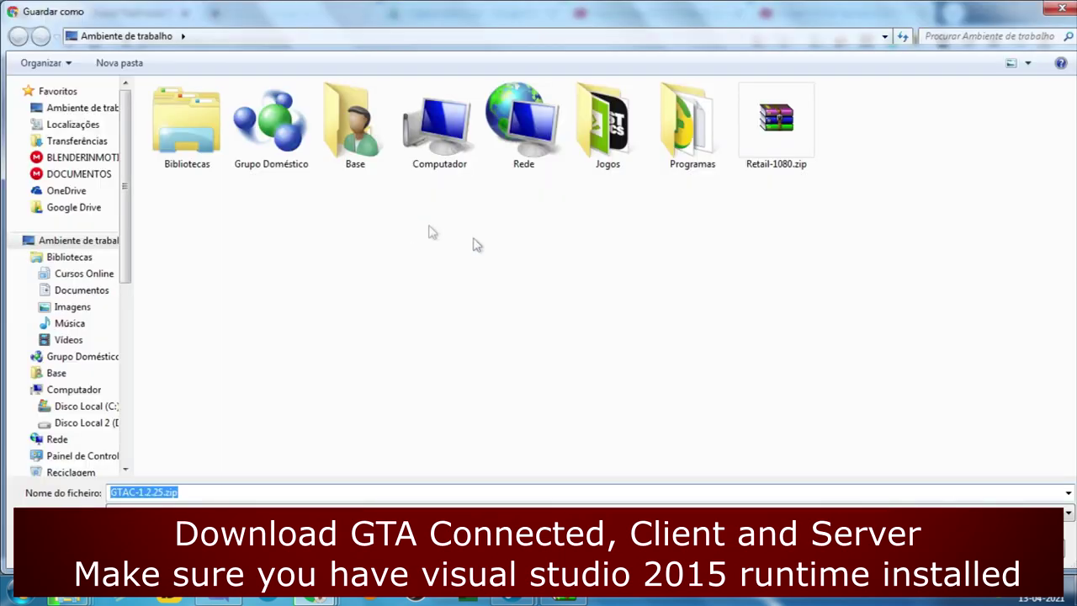
{"action": "key", "text": "Return"}
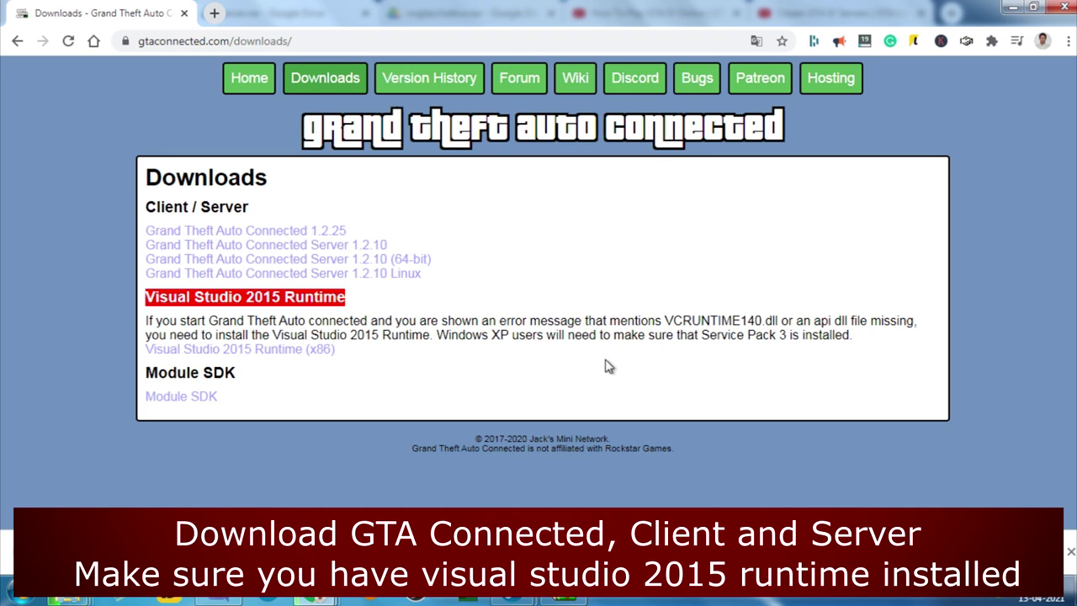
{"action": "left_click", "coordinate": [335, 262]}
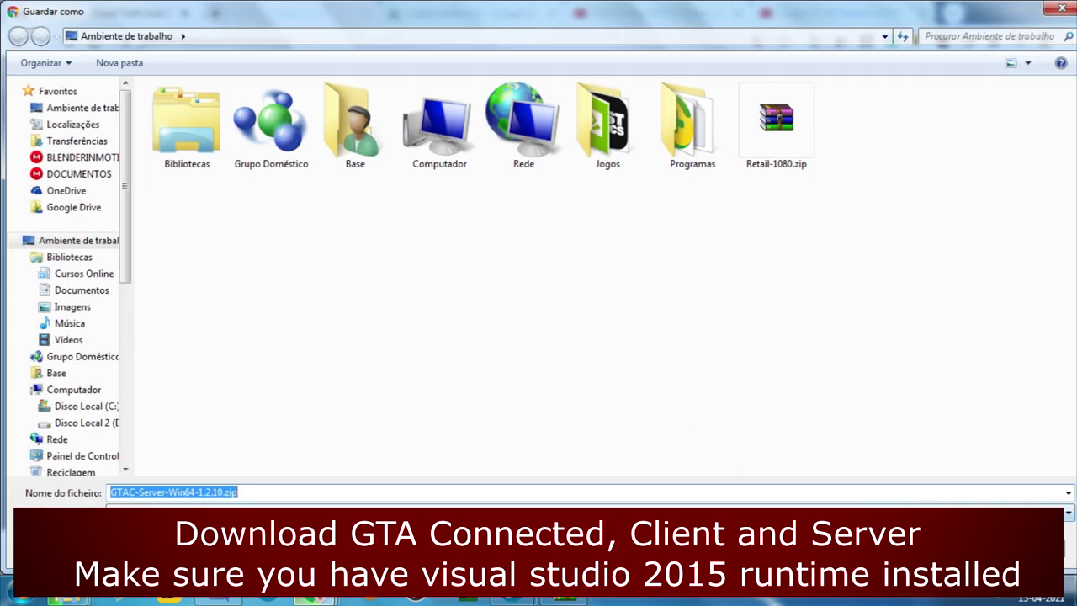
{"action": "key", "text": "Return"}
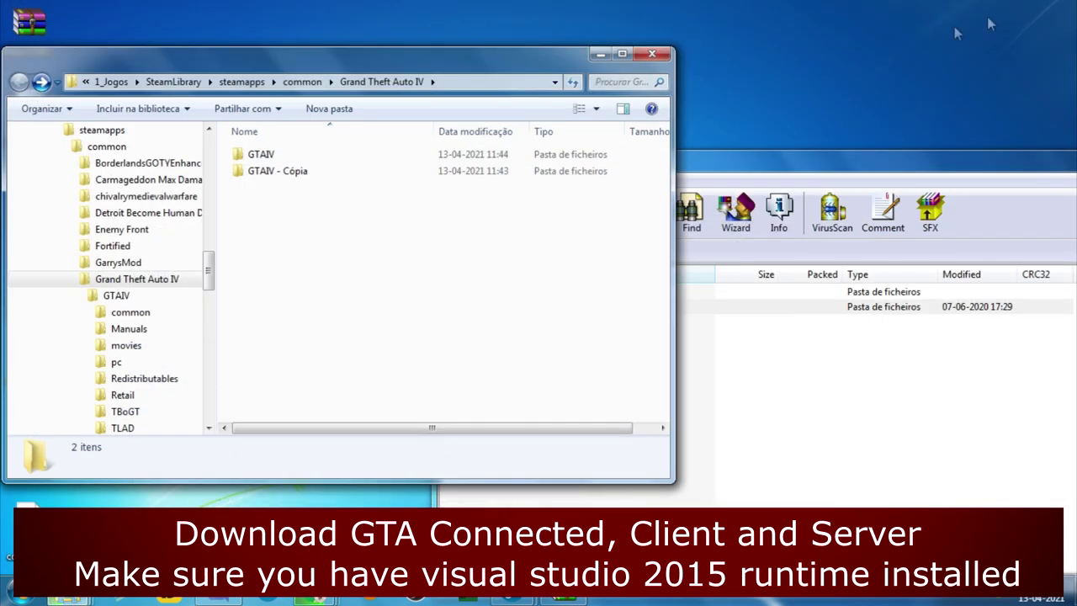
- Close the Retail-1080.zip archive and move it to the Recycle Bin
{"action": "left_click", "coordinate": [596, 57]}
{"action": "left_click_drag", "start_coordinate": [1014, 172], "coordinate": [710, 148]}
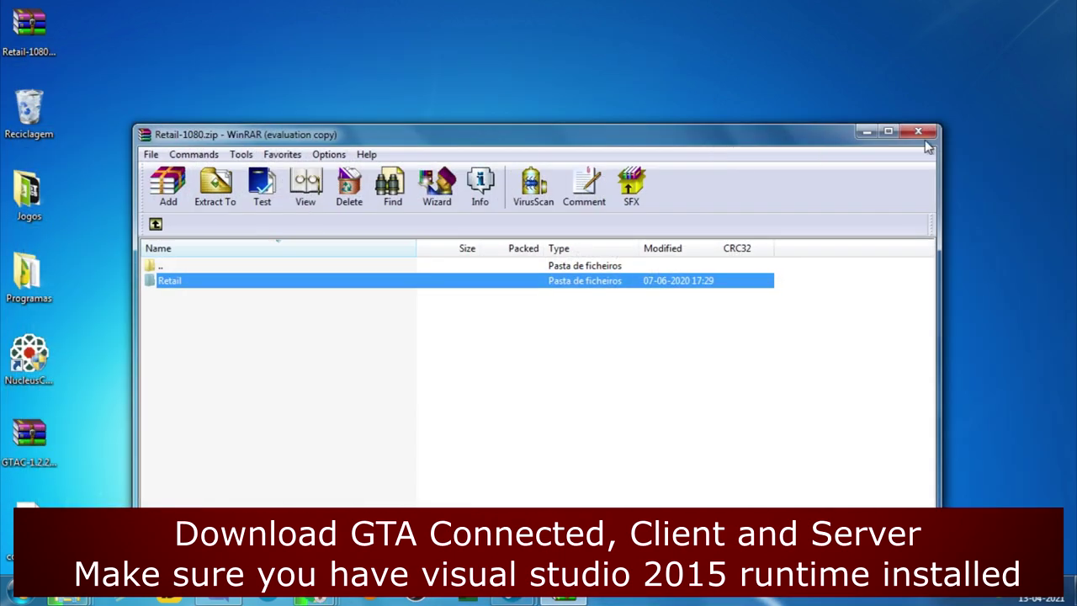
{"action": "left_click", "coordinate": [918, 131]}
{"action": "left_click_drag", "start_coordinate": [30, 32], "coordinate": [29, 105]}
- Rearrange the GTAC client and server zips on the desktop
{"action": "left_click_drag", "start_coordinate": [29, 438], "coordinate": [198, 252]}
{"action": "left_click", "coordinate": [231, 394]}
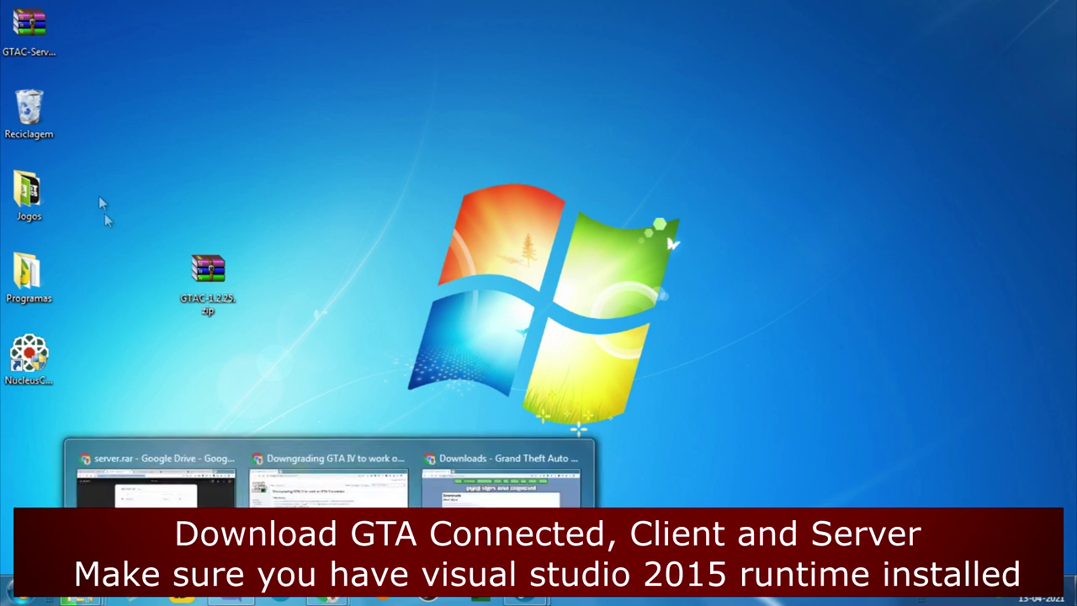
{"action": "left_click_drag", "start_coordinate": [31, 38], "coordinate": [486, 143]}
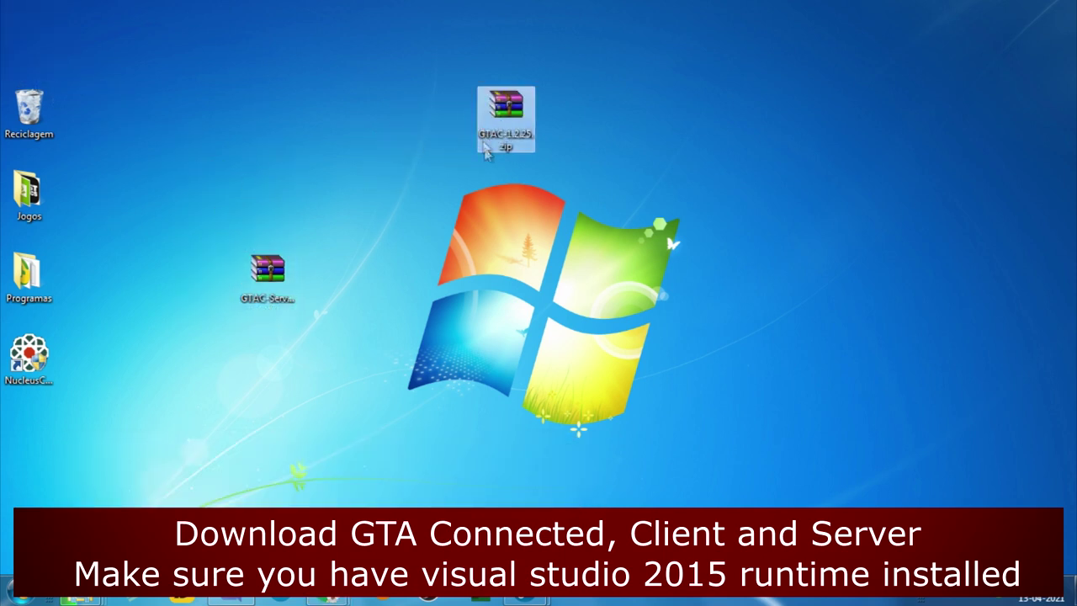
- Extract GTAC-1.2.25.exe from the client zip onto the desktop and run it
{"action": "right_click", "coordinate": [509, 102]}
{"action": "key", "text": "Escape"}
{"action": "double_click", "coordinate": [507, 104]}
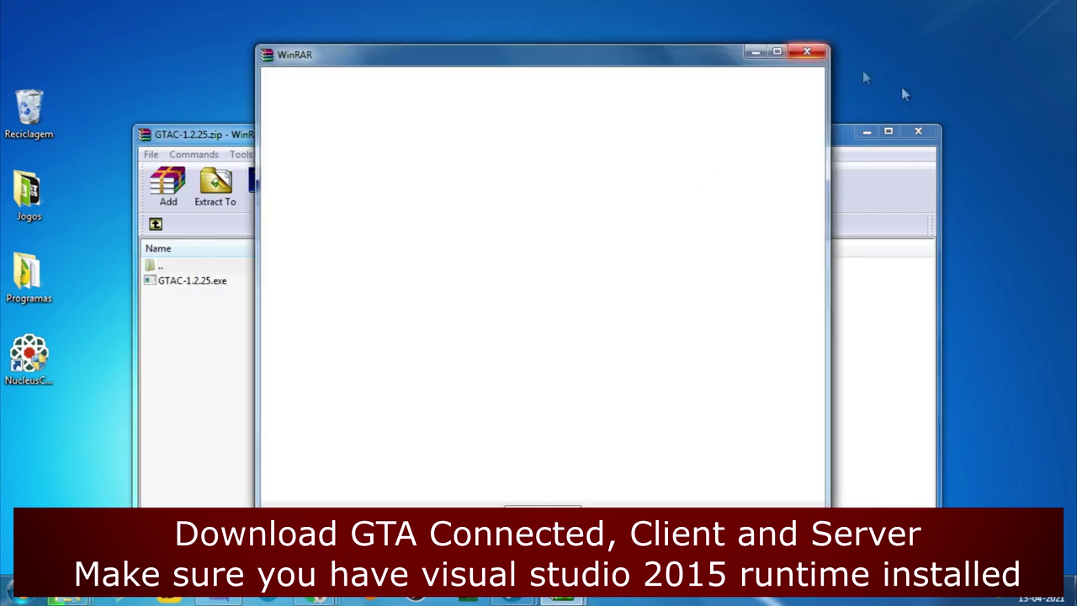
{"action": "left_click", "coordinate": [800, 58]}
{"action": "left_click_drag", "start_coordinate": [390, 280], "coordinate": [462, 99]}
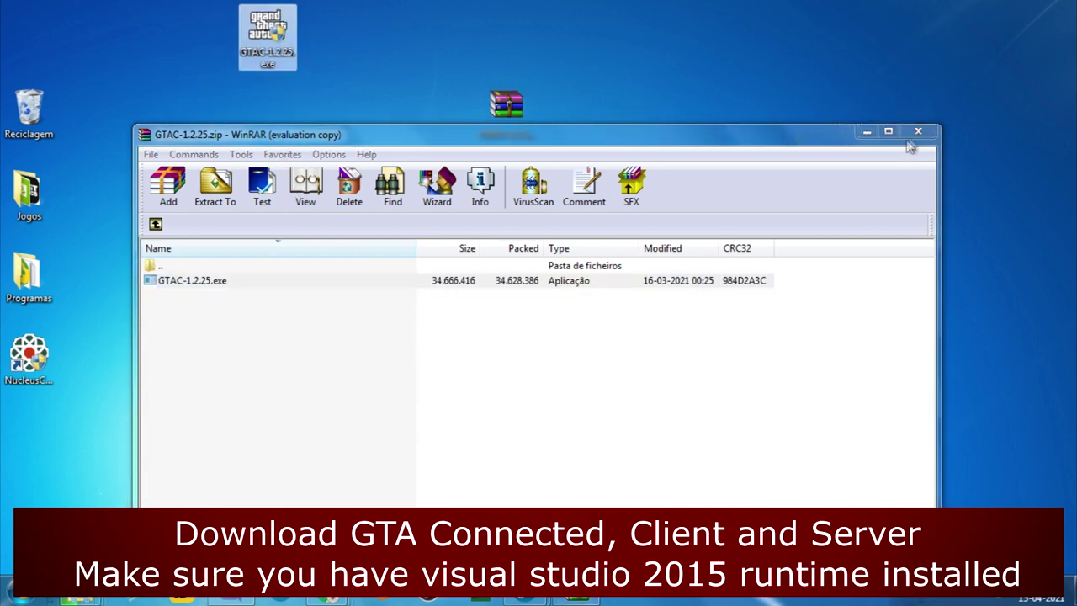
{"action": "left_click", "coordinate": [917, 133]}
{"action": "double_click", "coordinate": [268, 32]}
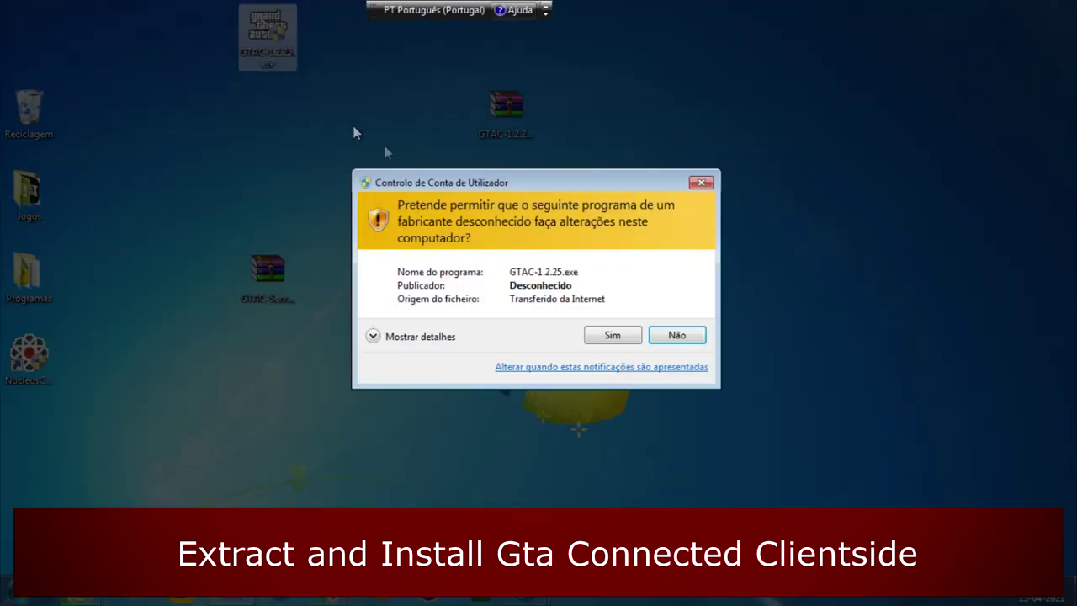
- Approve UAC, install GTA Connected 1.2.25 to the default folder, and start it on finish
{"action": "left_click", "coordinate": [604, 335]}
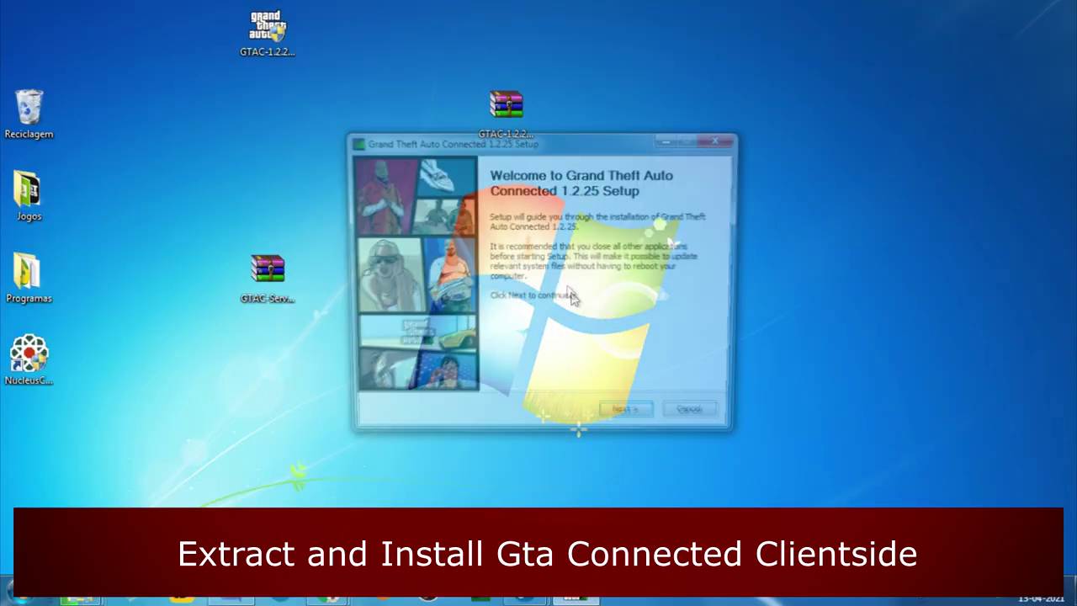
{"action": "left_click", "coordinate": [632, 421]}
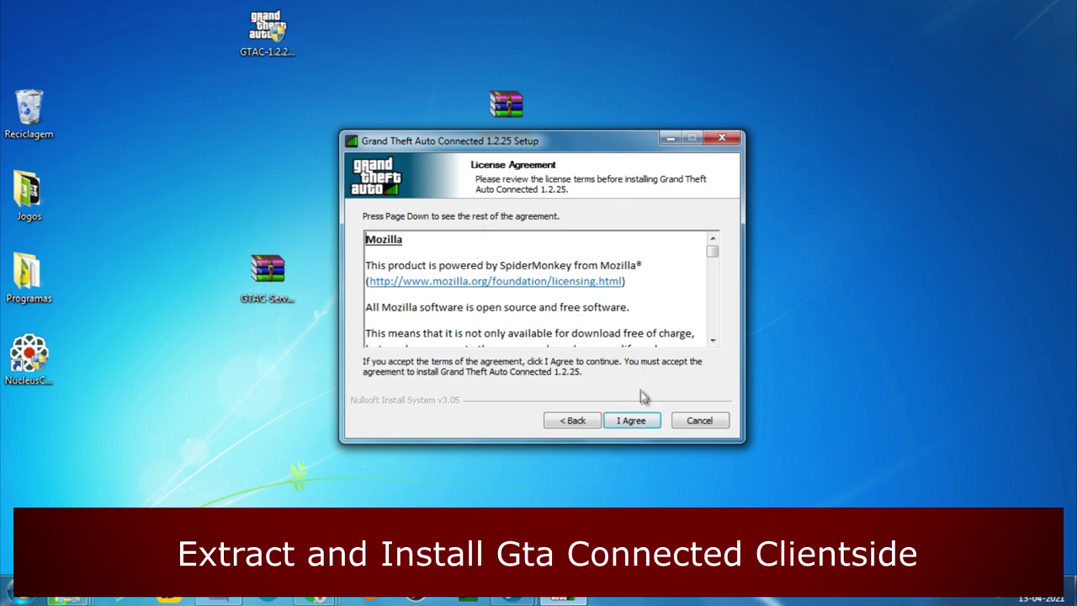
{"action": "left_click", "coordinate": [638, 421]}
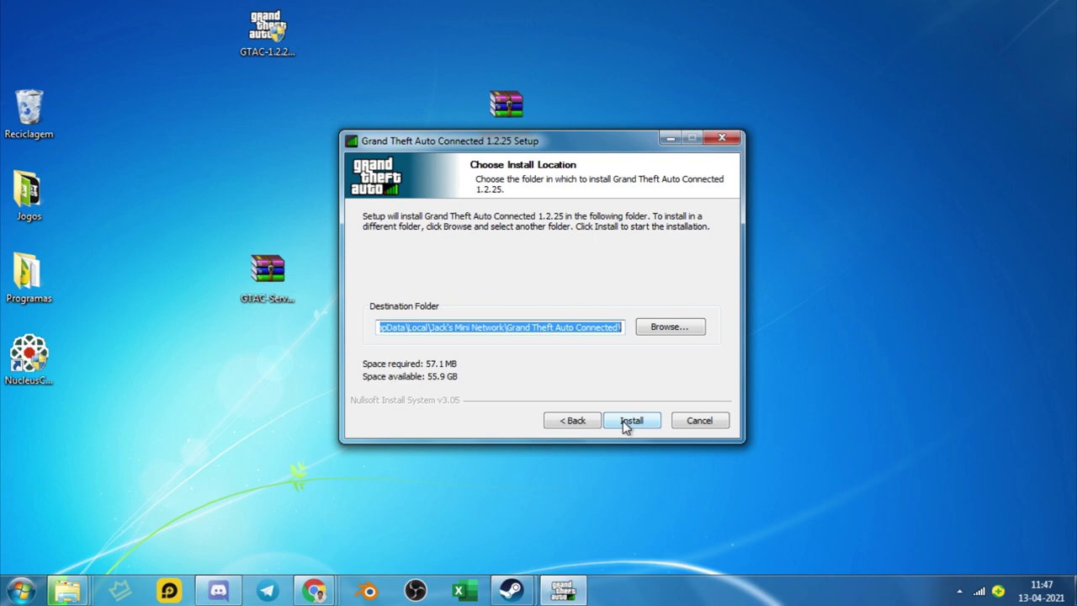
{"action": "left_click", "coordinate": [630, 420]}
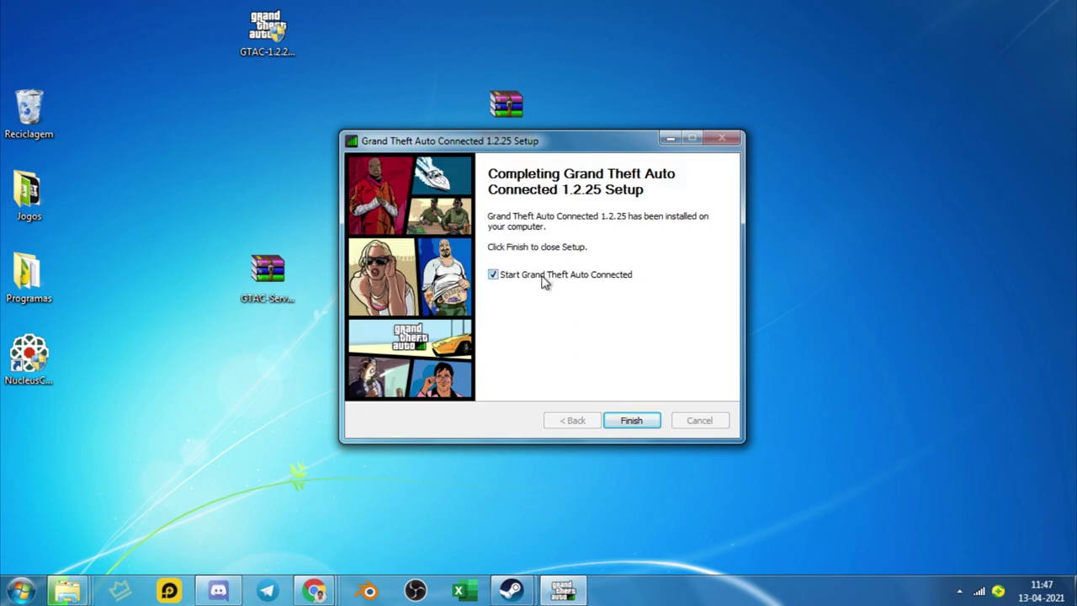
{"action": "left_click", "coordinate": [632, 422]}
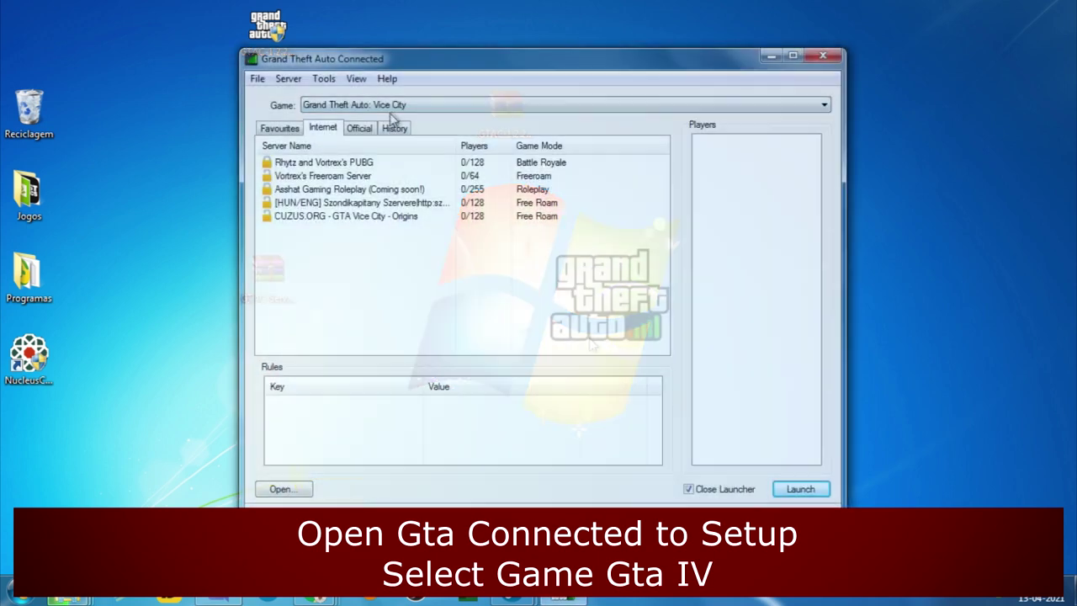
- Switch the launcher's game to Grand Theft Auto IV
{"action": "left_click", "coordinate": [387, 105]}
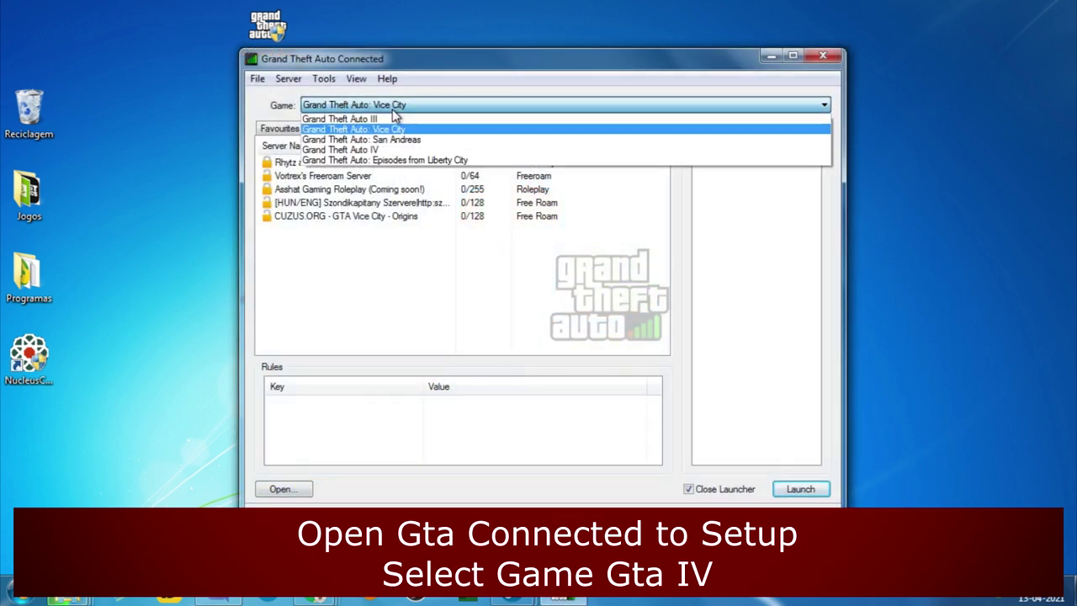
{"action": "left_click", "coordinate": [387, 134]}
{"action": "left_click", "coordinate": [388, 105]}
{"action": "left_click", "coordinate": [387, 117]}
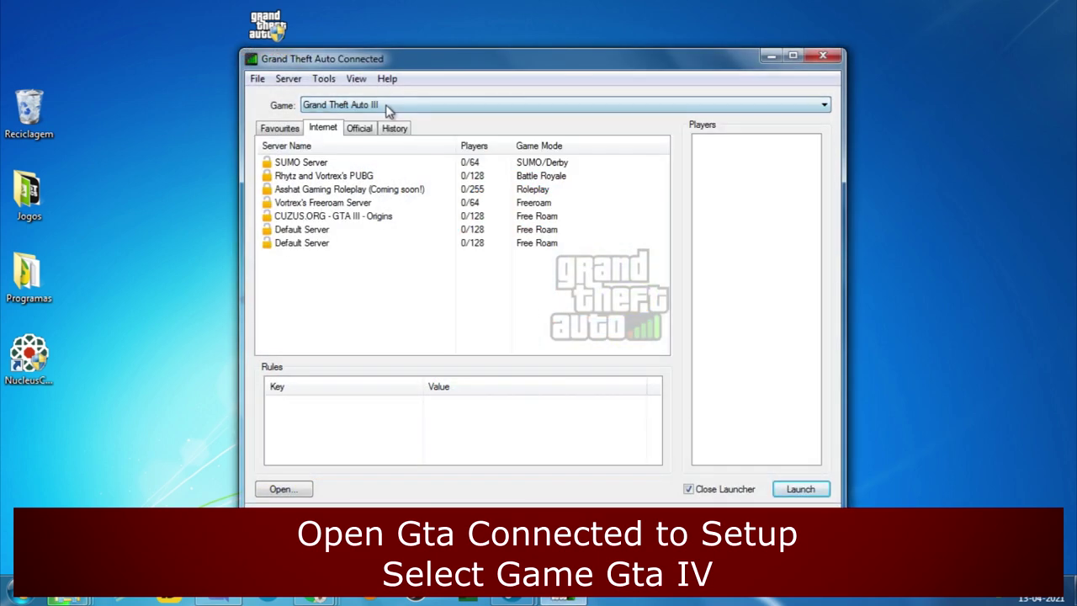
{"action": "left_click", "coordinate": [387, 106]}
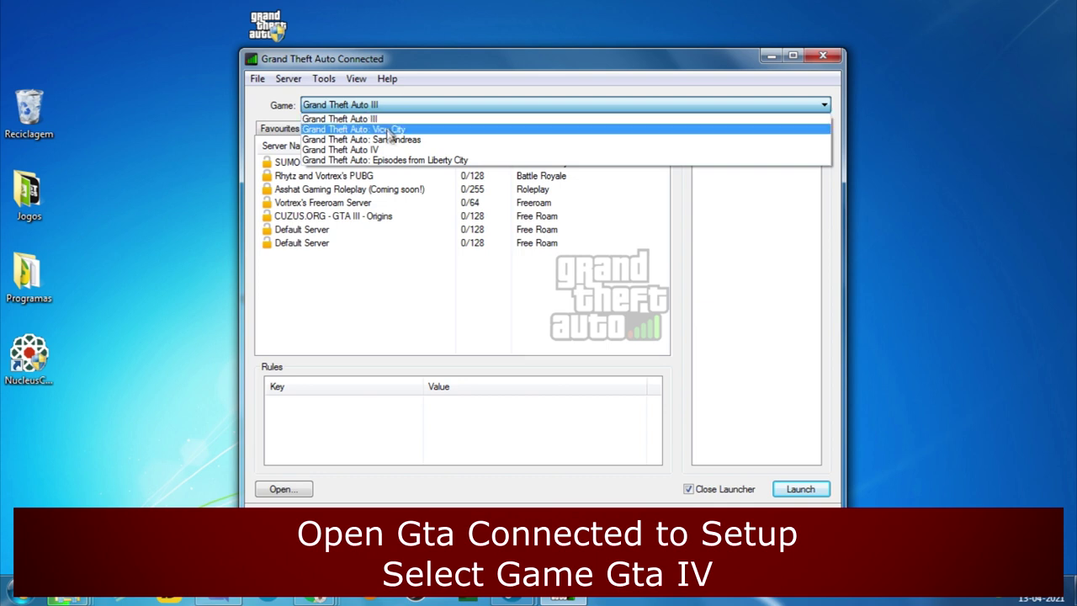
{"action": "left_click", "coordinate": [366, 143]}
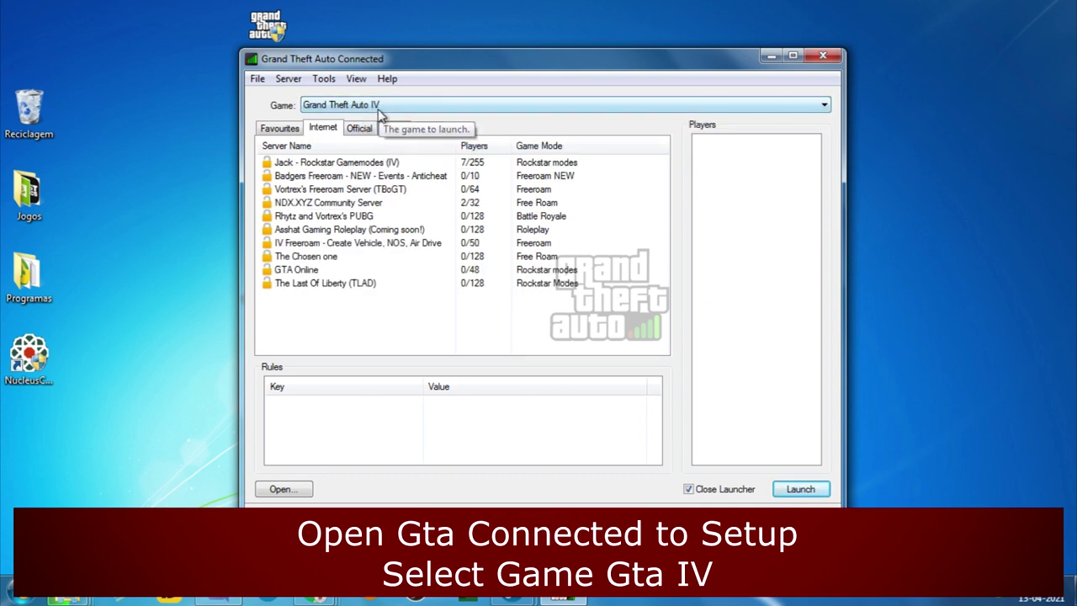
- Show the official GTA IV servers and open the Game Settings dialog
{"action": "left_click", "coordinate": [323, 79]}
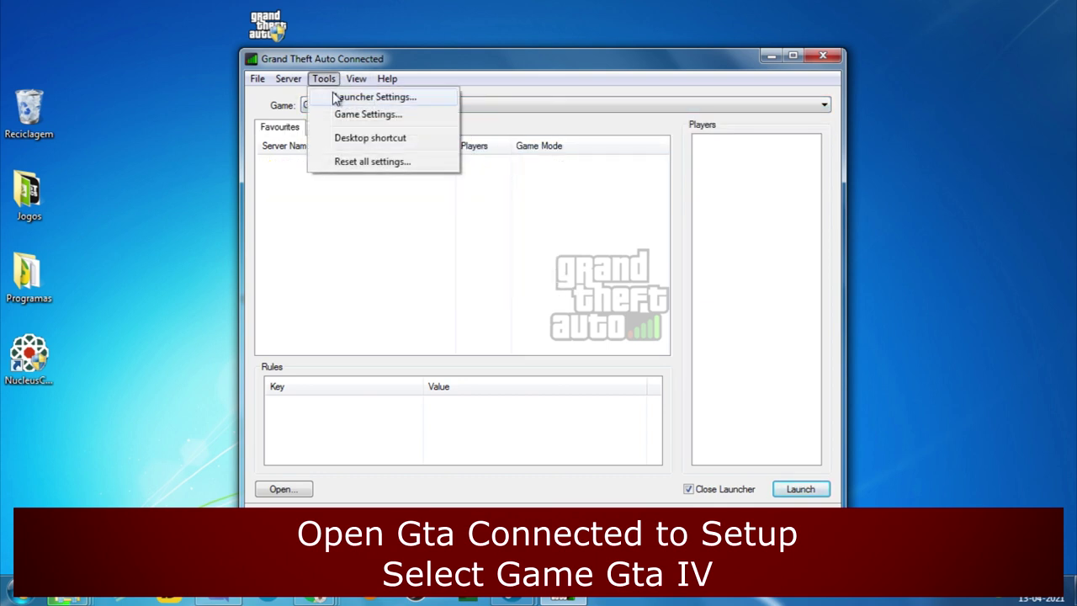
{"action": "left_click", "coordinate": [373, 106]}
{"action": "left_click", "coordinate": [373, 107]}
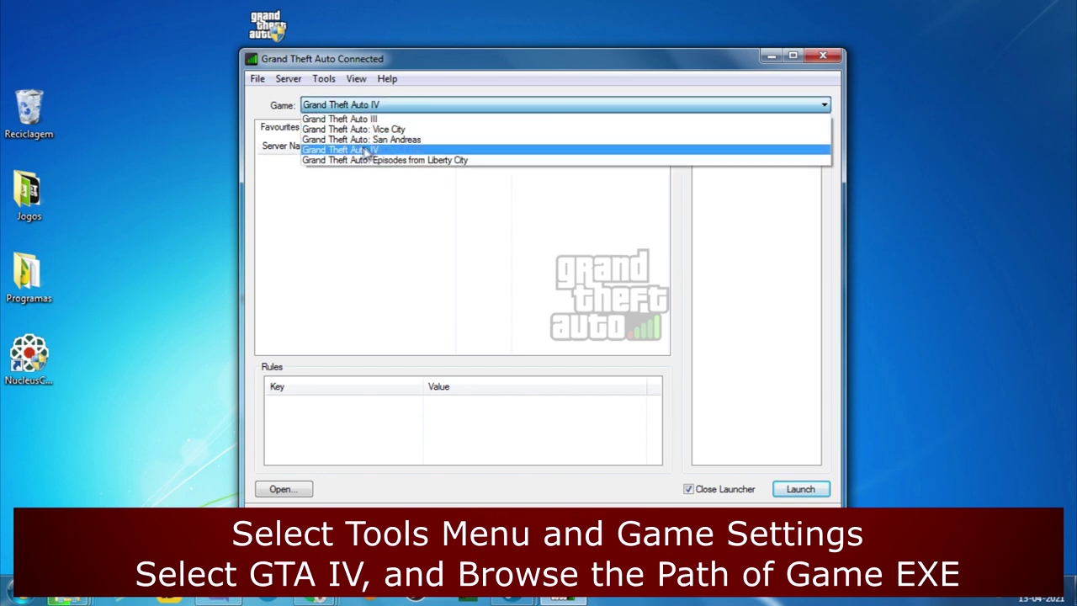
{"action": "left_click", "coordinate": [366, 149]}
{"action": "left_click", "coordinate": [361, 130]}
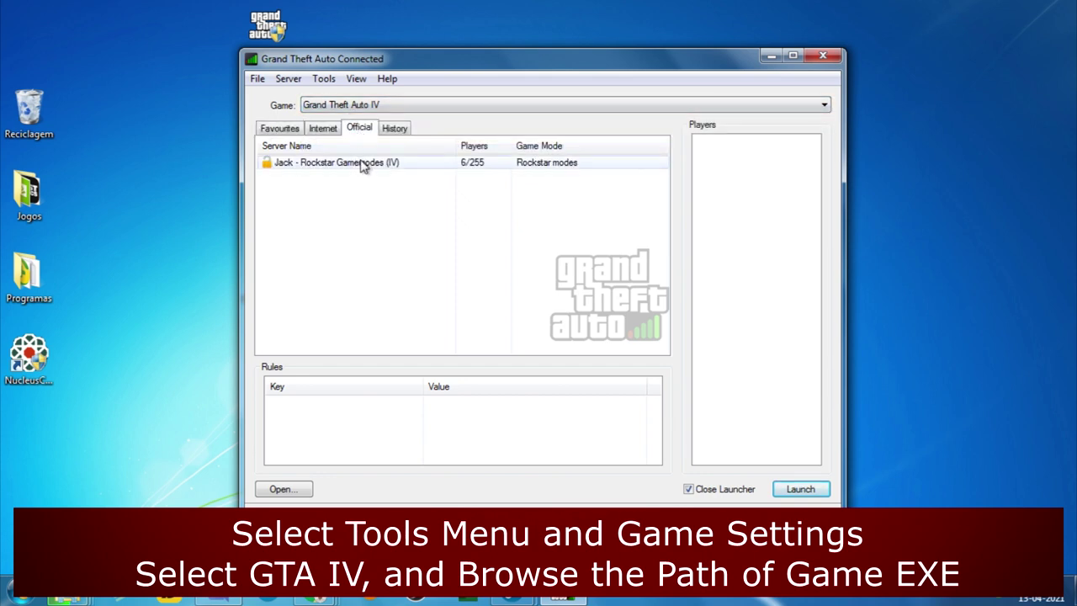
{"action": "left_click", "coordinate": [321, 79]}
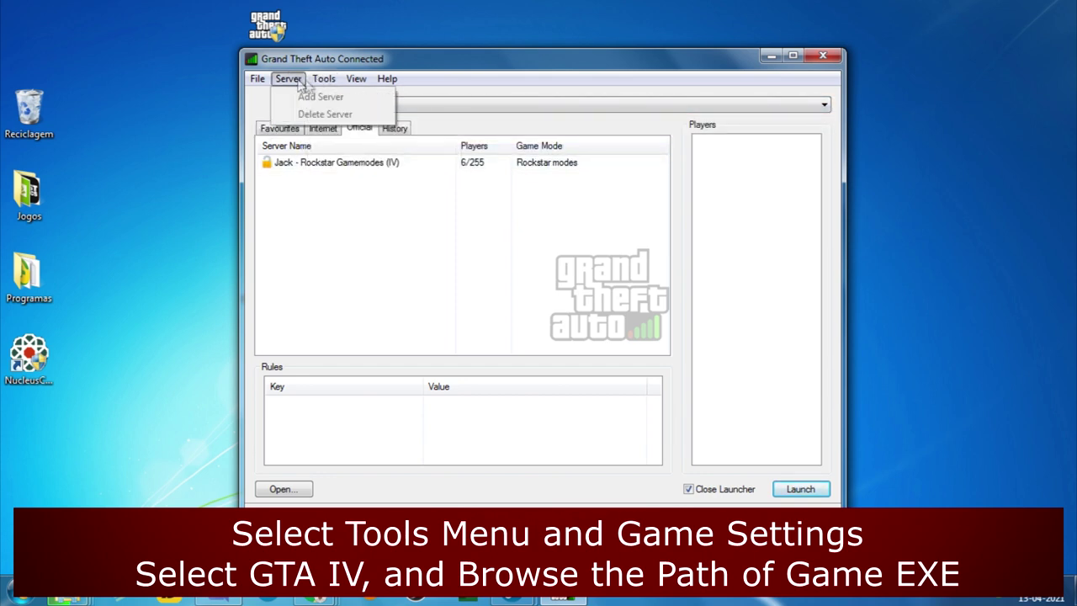
{"action": "left_click", "coordinate": [345, 114]}
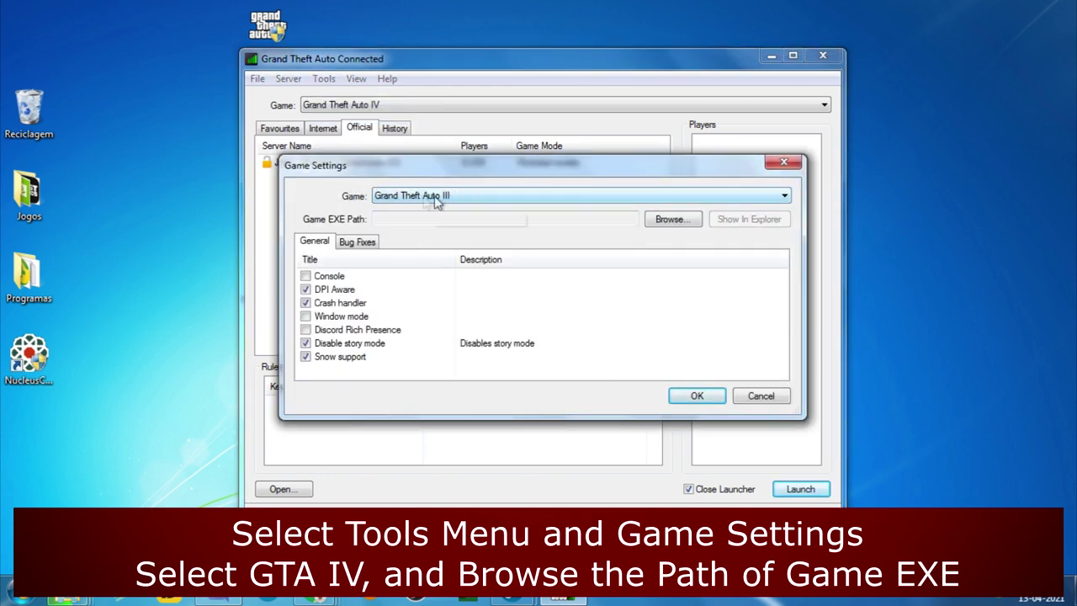
- Select Grand Theft Auto IV as the game in Game Settings
{"action": "left_click", "coordinate": [471, 202]}
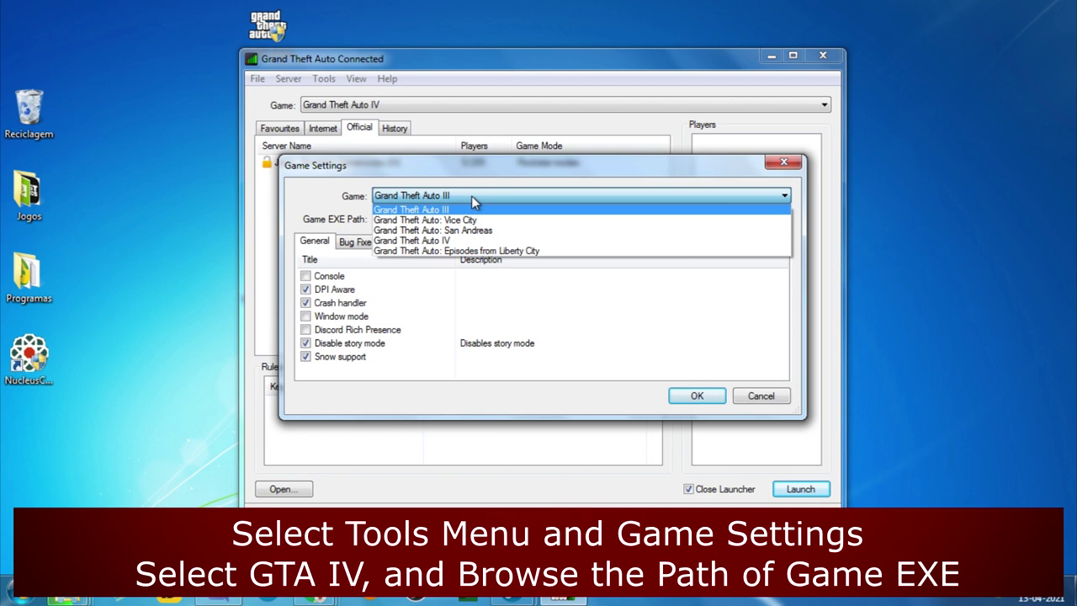
{"action": "left_click", "coordinate": [457, 242]}
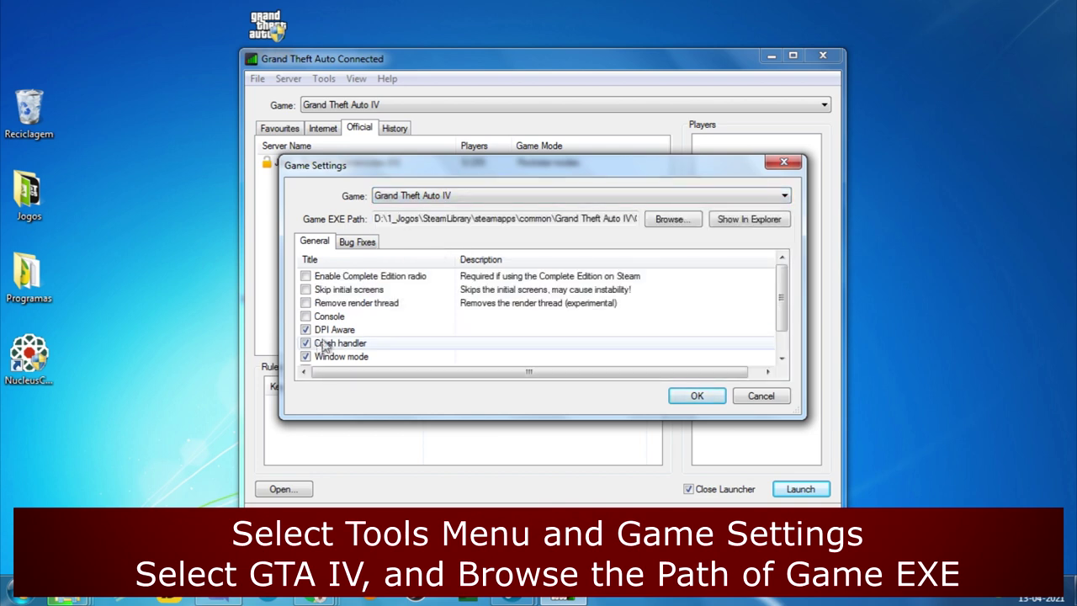
{"action": "left_click", "coordinate": [441, 192]}
{"action": "left_click", "coordinate": [445, 208]}
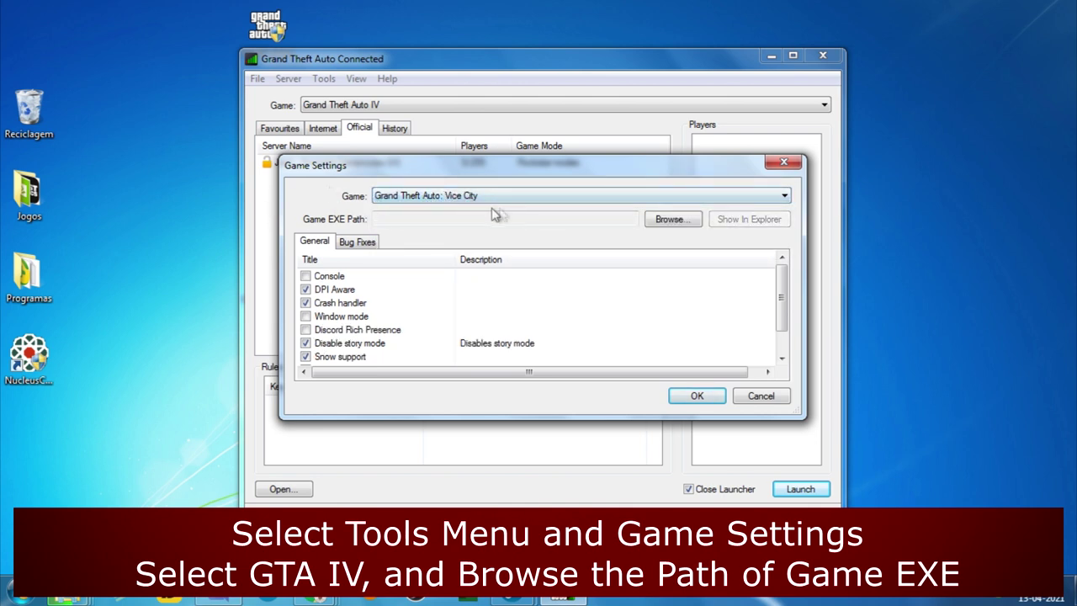
{"action": "left_click", "coordinate": [531, 202]}
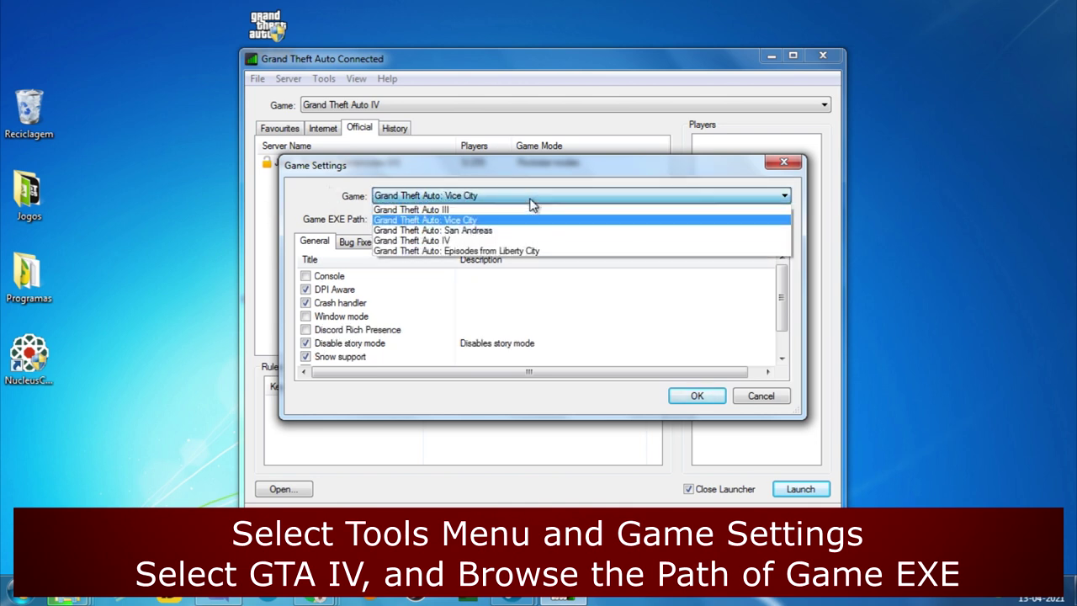
{"action": "left_click", "coordinate": [480, 241]}
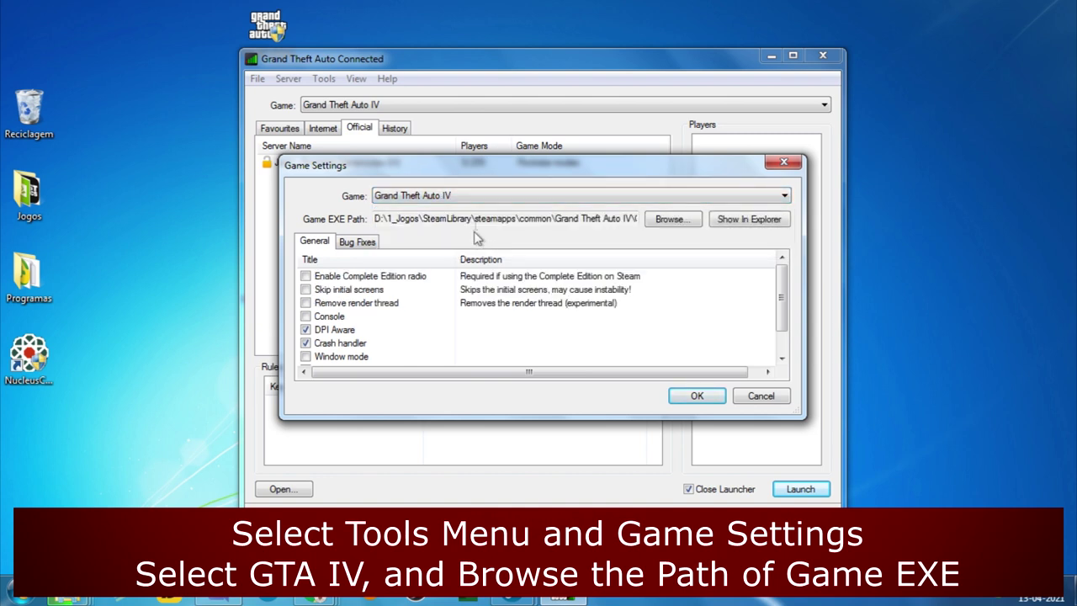
- Browse to GTAIV\Retail and choose GTAIV.exe as the Game EXE Path
{"action": "left_click", "coordinate": [669, 221]}
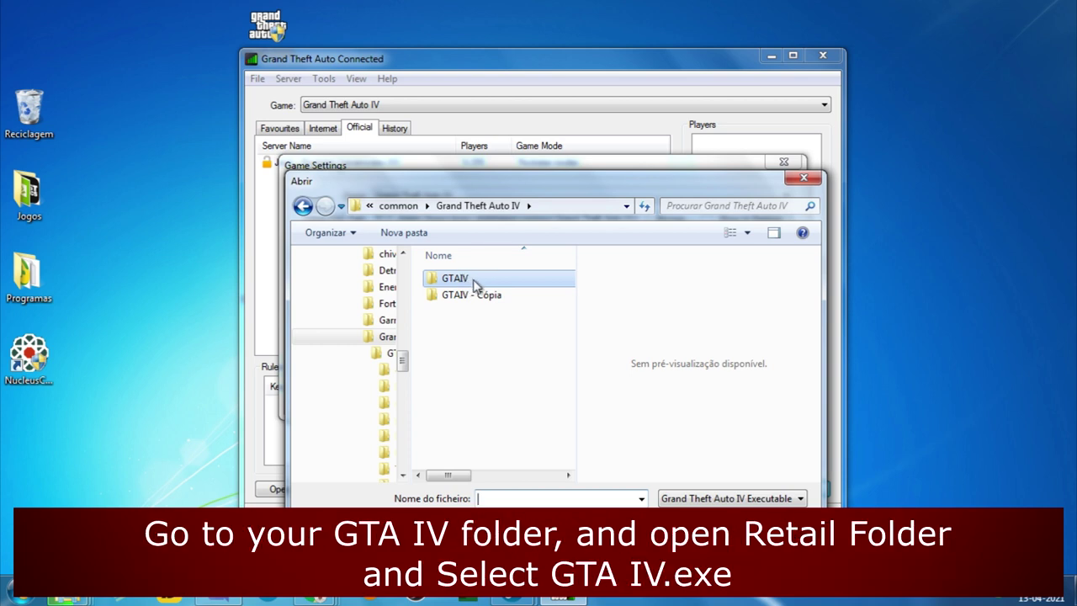
{"action": "double_click", "coordinate": [456, 279]}
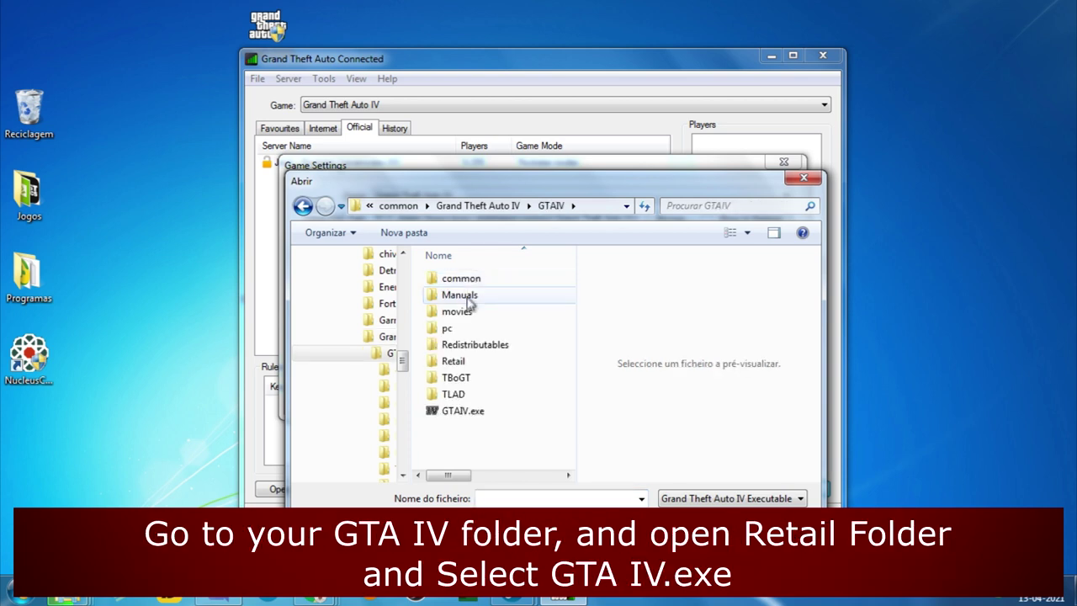
{"action": "double_click", "coordinate": [454, 361]}
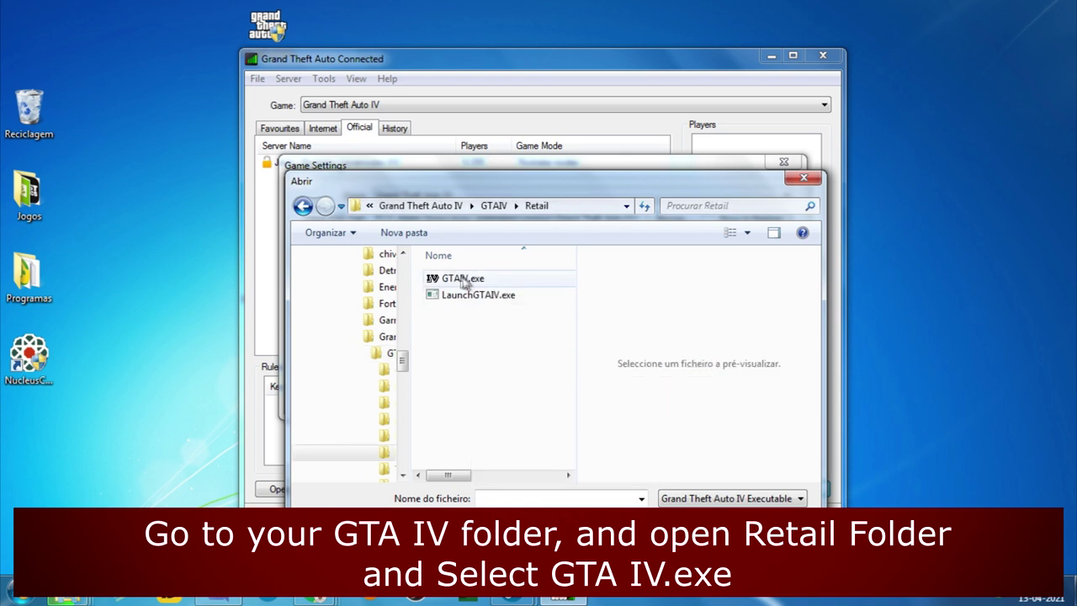
{"action": "double_click", "coordinate": [472, 282]}
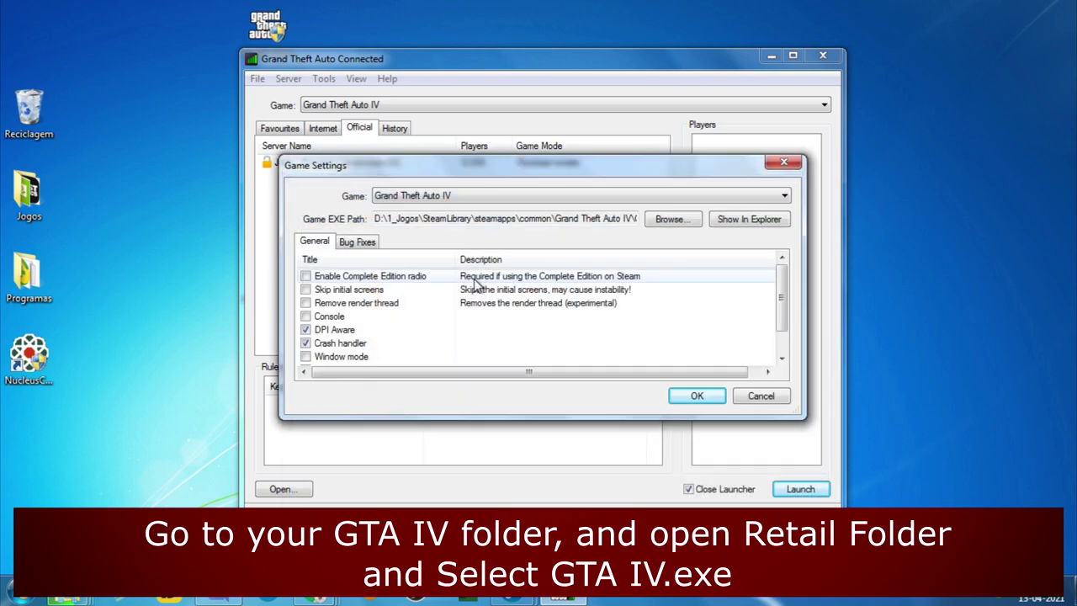
- Enable Window mode, save Game Settings with OK, and leave Close Launcher ticked
{"action": "left_click", "coordinate": [306, 357]}
{"action": "scroll", "coordinate": [360, 362], "scroll_direction": "down", "scroll_amount": 1}
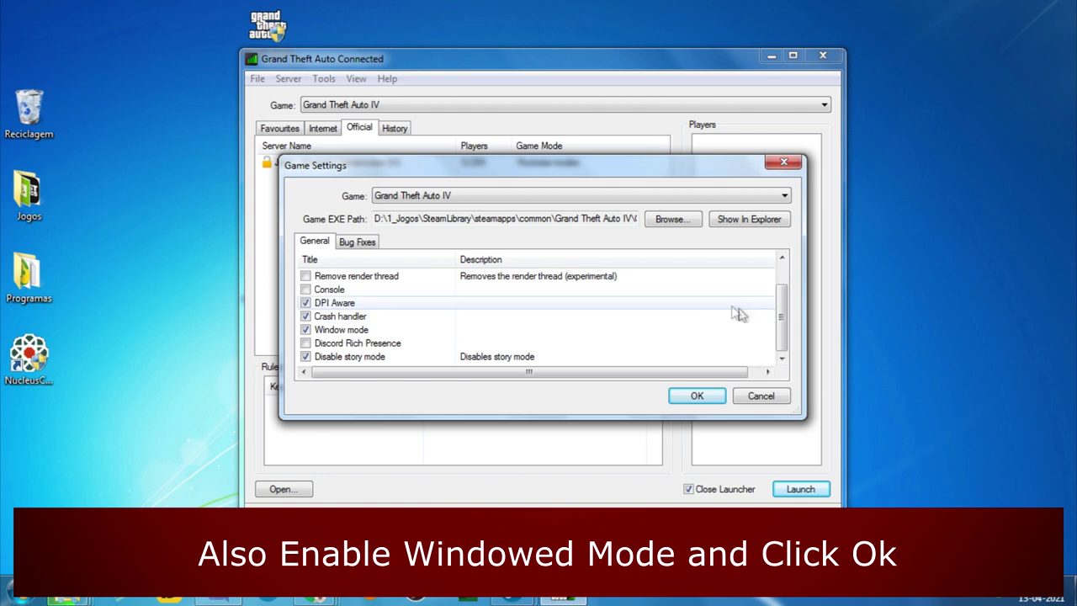
{"action": "left_click", "coordinate": [697, 397]}
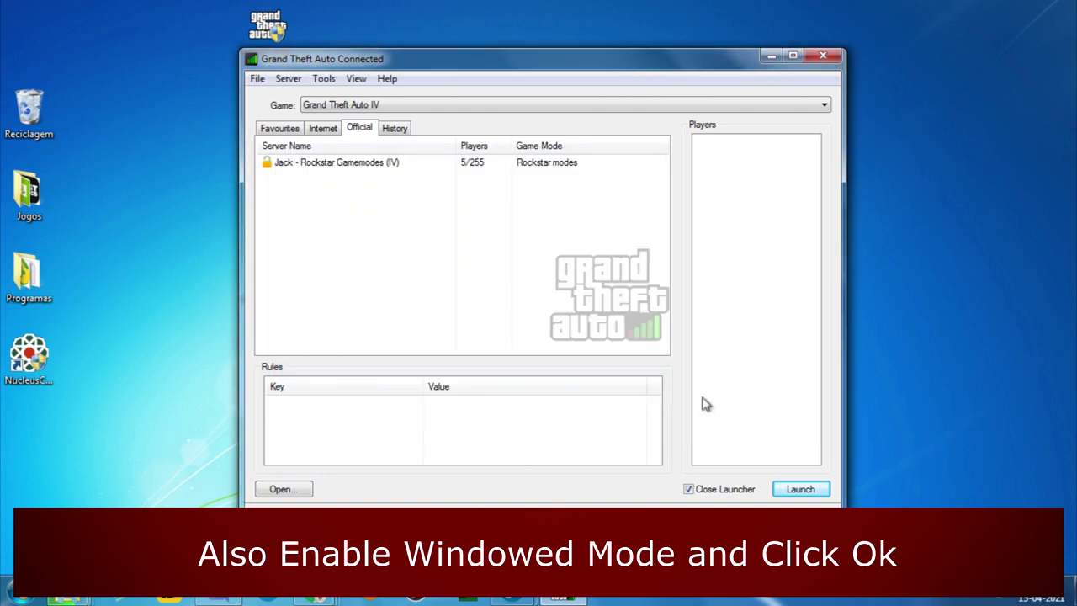
{"action": "left_click", "coordinate": [684, 489]}
{"action": "left_click", "coordinate": [689, 491]}
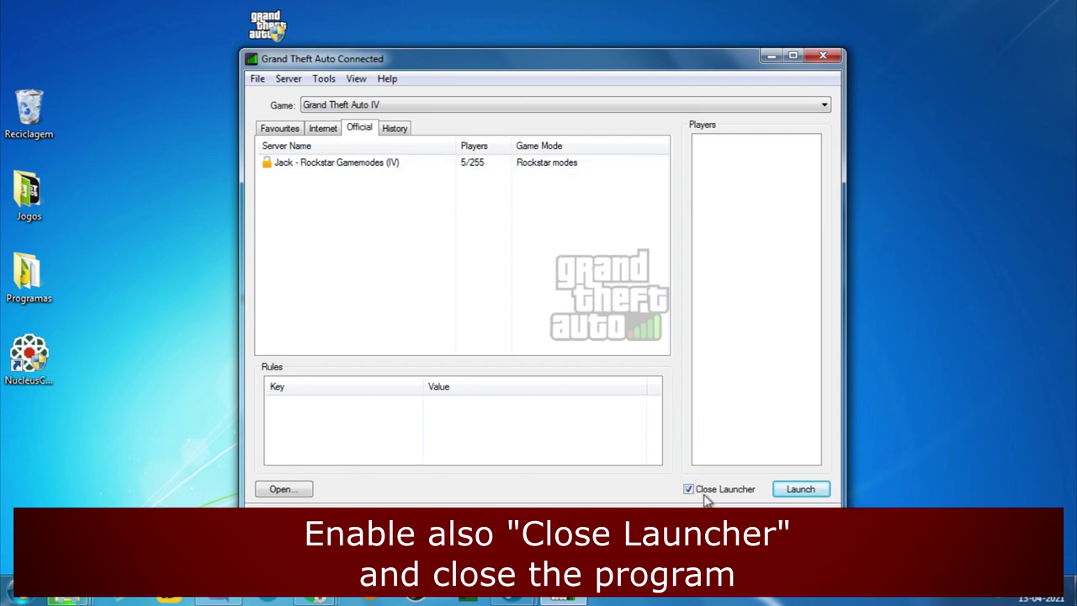
- Close the GTA Connected launcher, bin the GTAC installer, and start Nucleus Coop with admin rights
{"action": "left_click", "coordinate": [824, 57]}
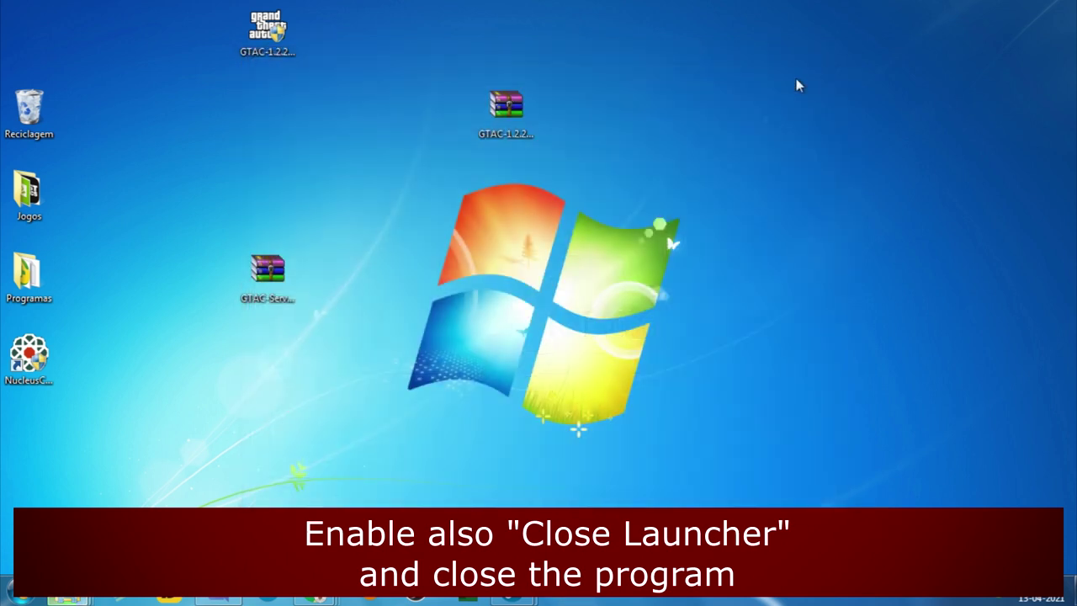
{"action": "left_click_drag", "start_coordinate": [270, 276], "coordinate": [566, 191]}
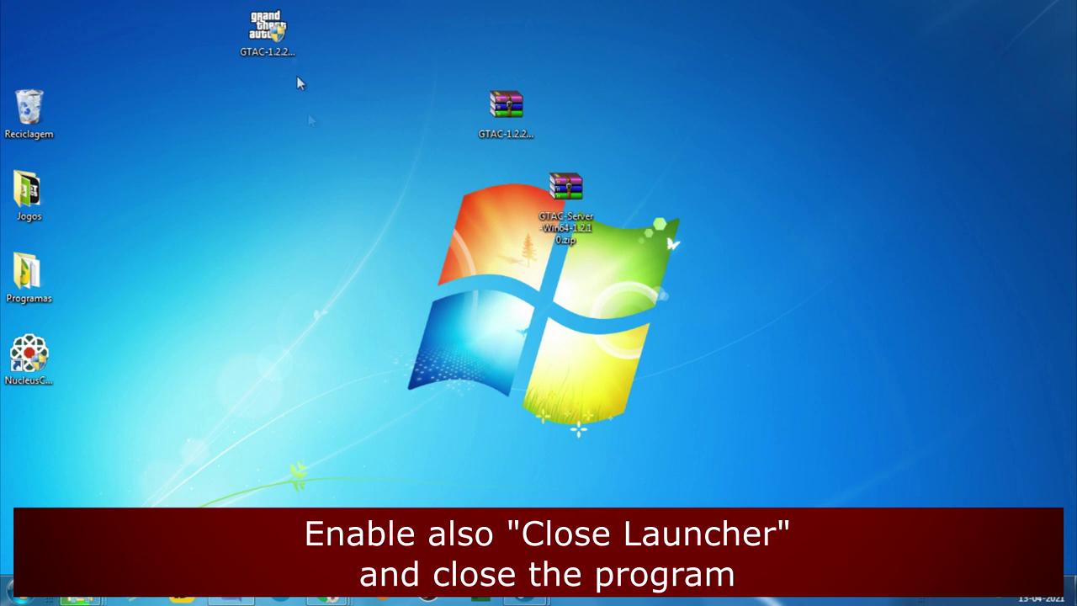
{"action": "left_click_drag", "start_coordinate": [270, 61], "coordinate": [32, 108]}
{"action": "double_click", "coordinate": [46, 370]}
{"action": "left_click", "coordinate": [618, 330]}
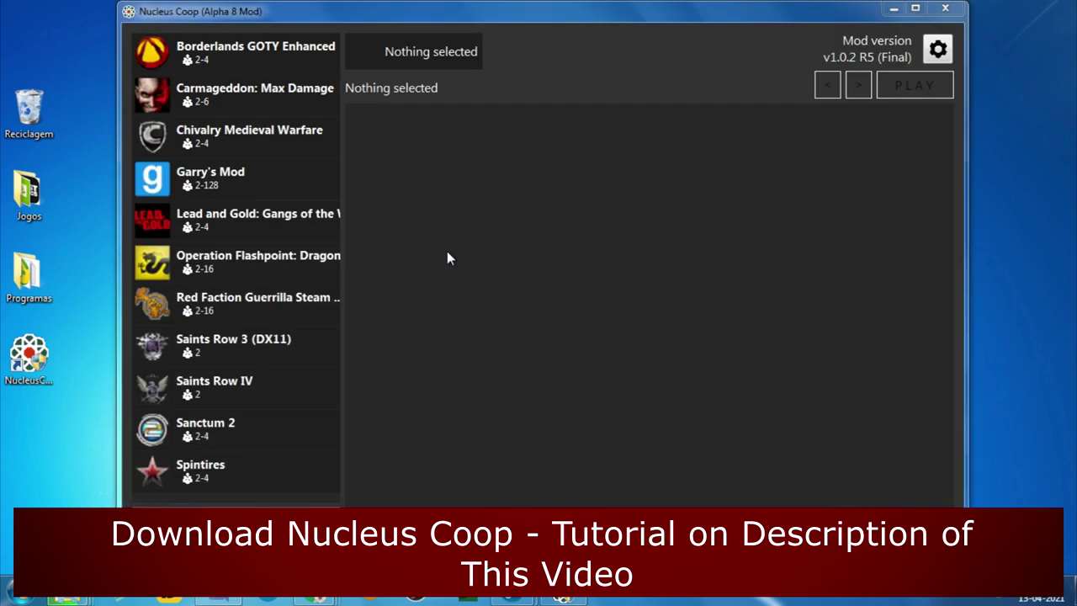
- Search the game scripts for 'grand' and download the Grand Theft Auto IV: Complete Edition script
{"action": "left_click", "coordinate": [180, 520]}
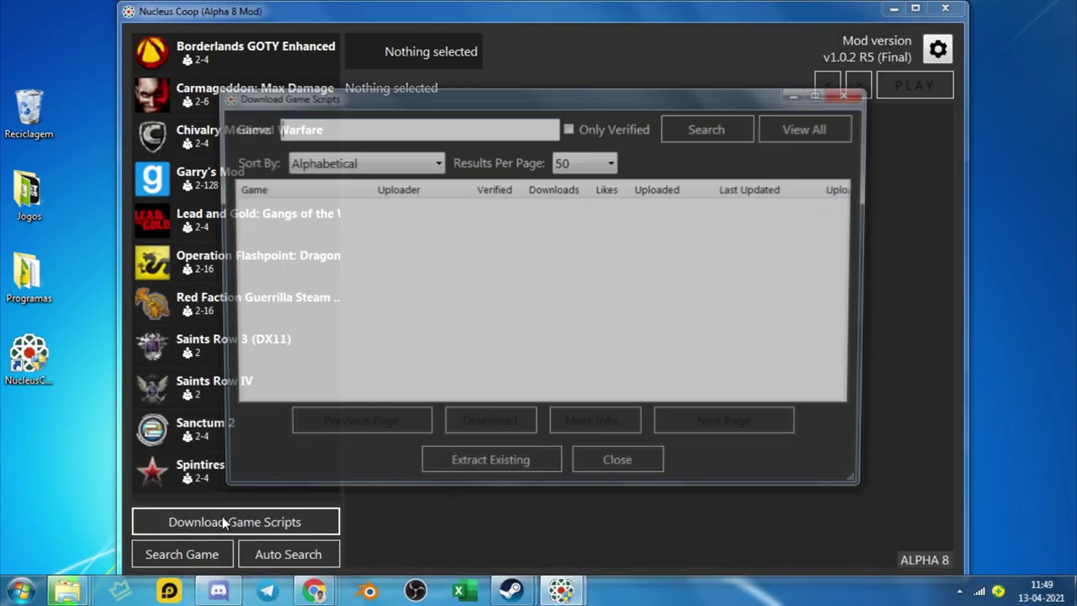
{"action": "type", "text": "grand"}
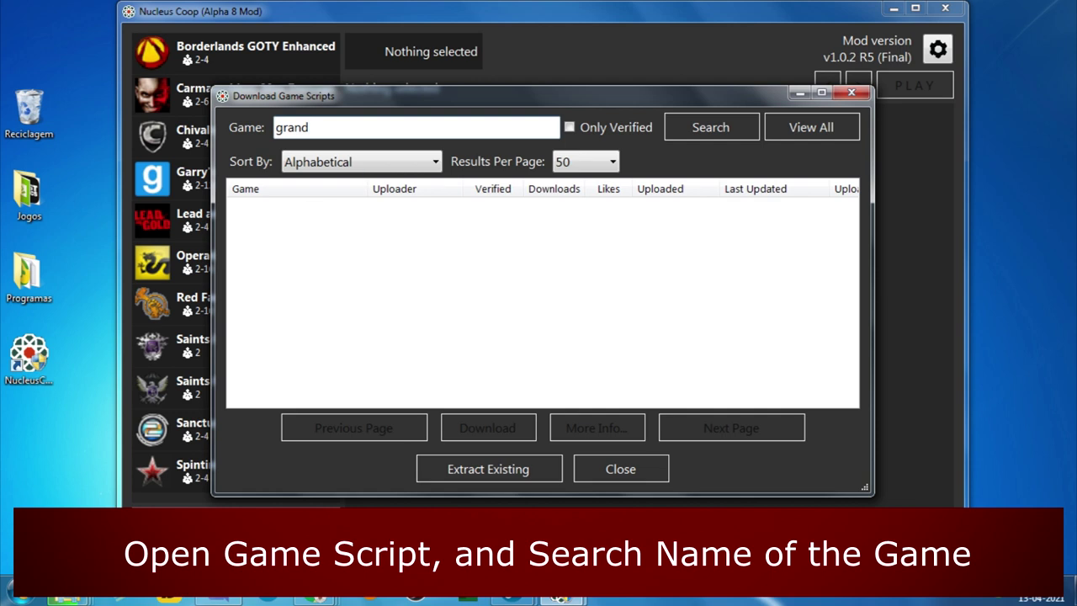
{"action": "key", "text": "Return"}
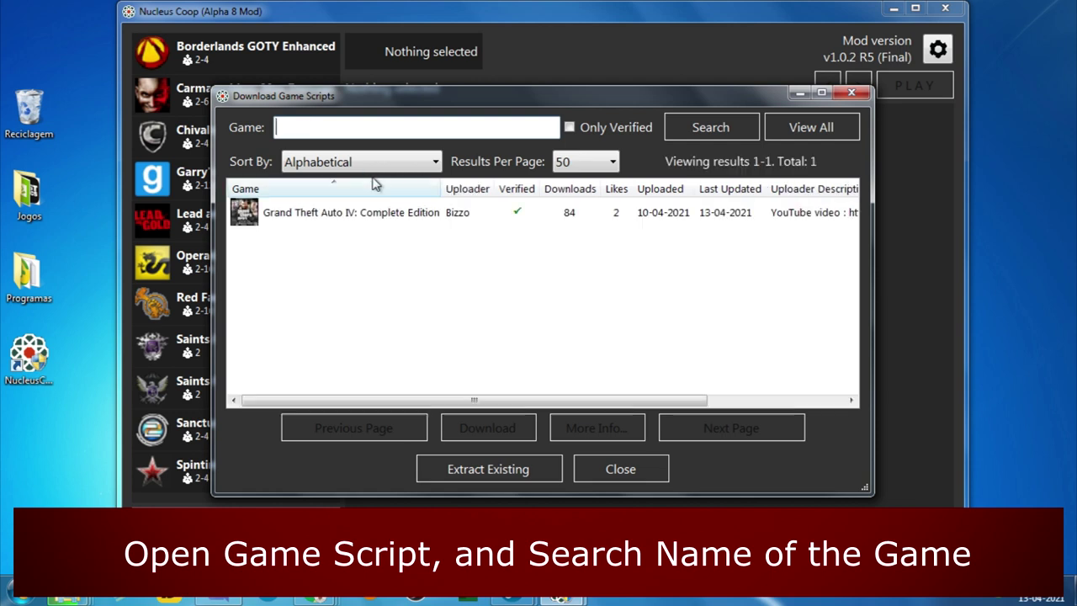
{"action": "left_click", "coordinate": [379, 219]}
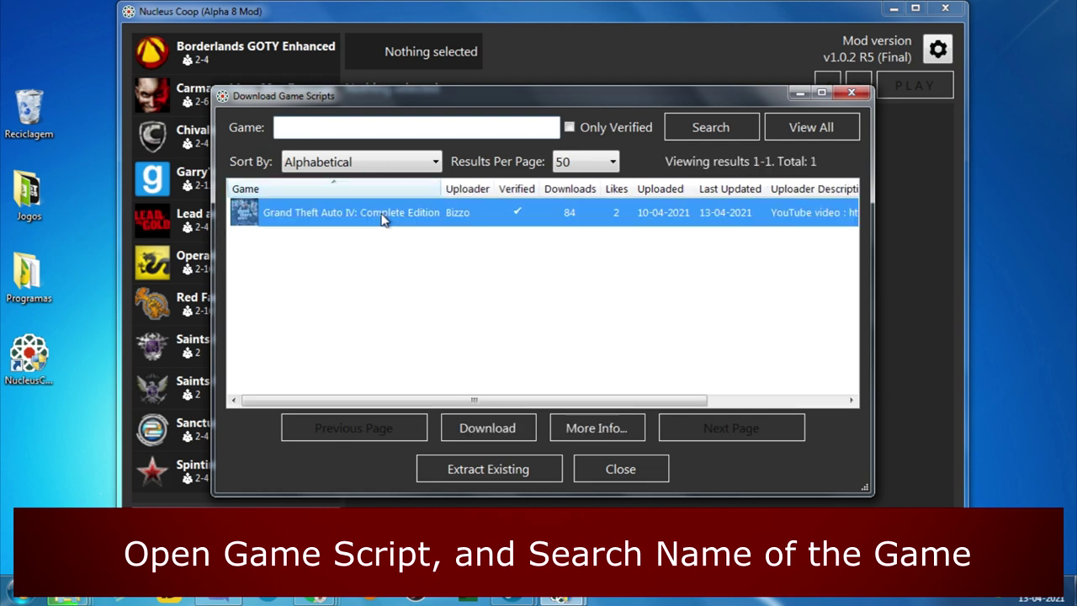
{"action": "left_click", "coordinate": [510, 431]}
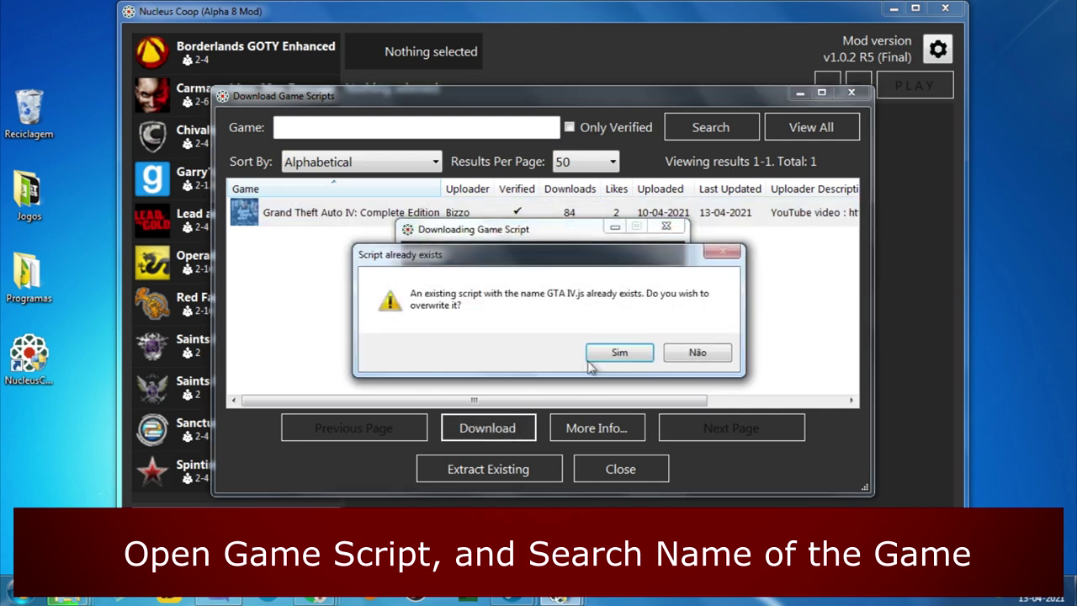
- Overwrite GTA IV.js and add GTA IV to the list, linked to Retail\GTAIV.exe
{"action": "left_click", "coordinate": [612, 353]}
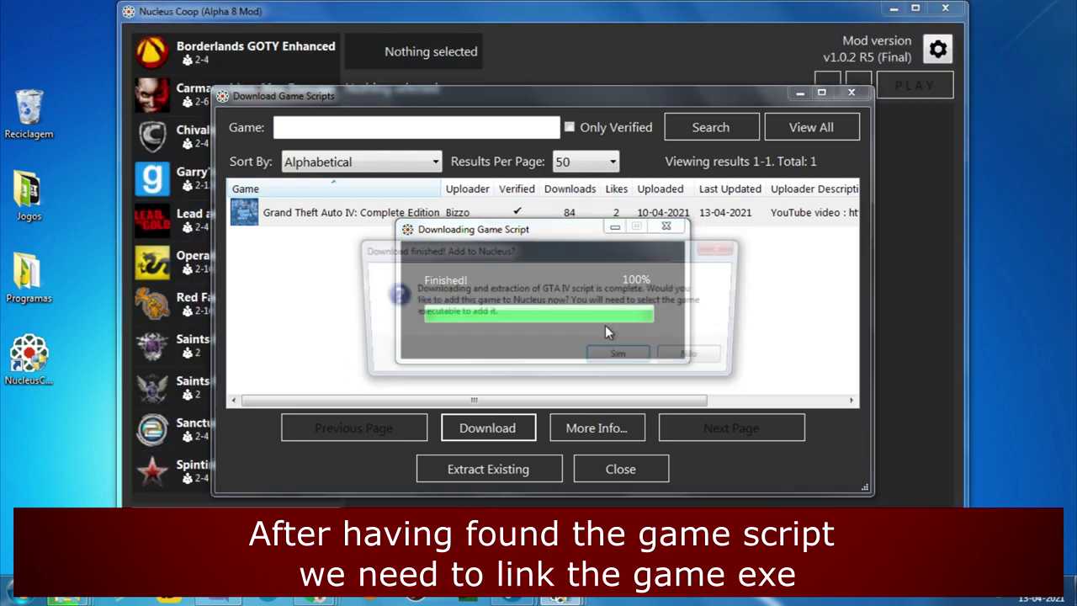
{"action": "left_click", "coordinate": [623, 358]}
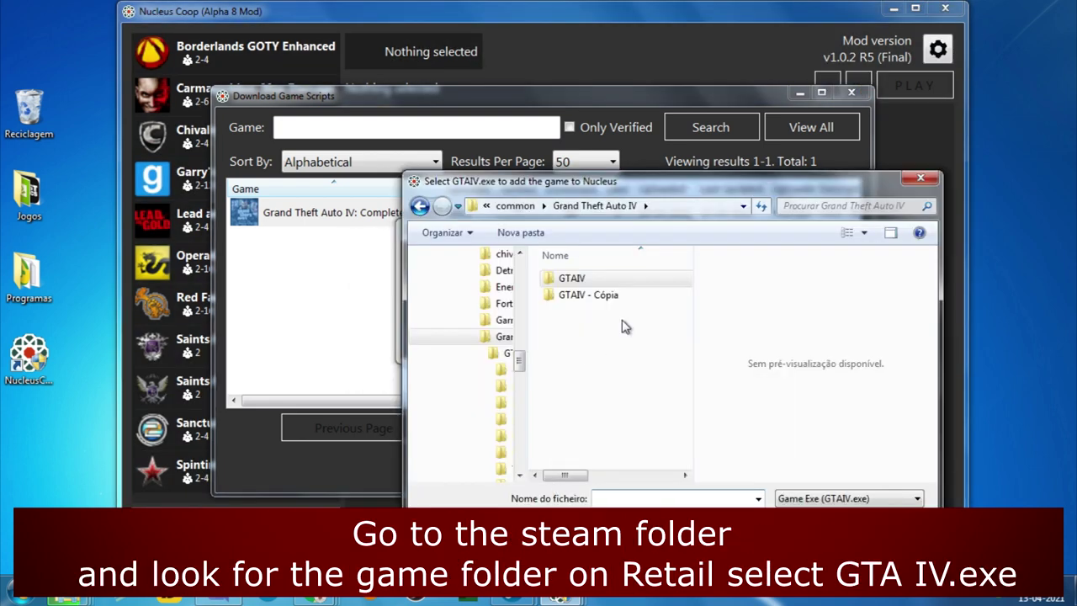
{"action": "double_click", "coordinate": [572, 279]}
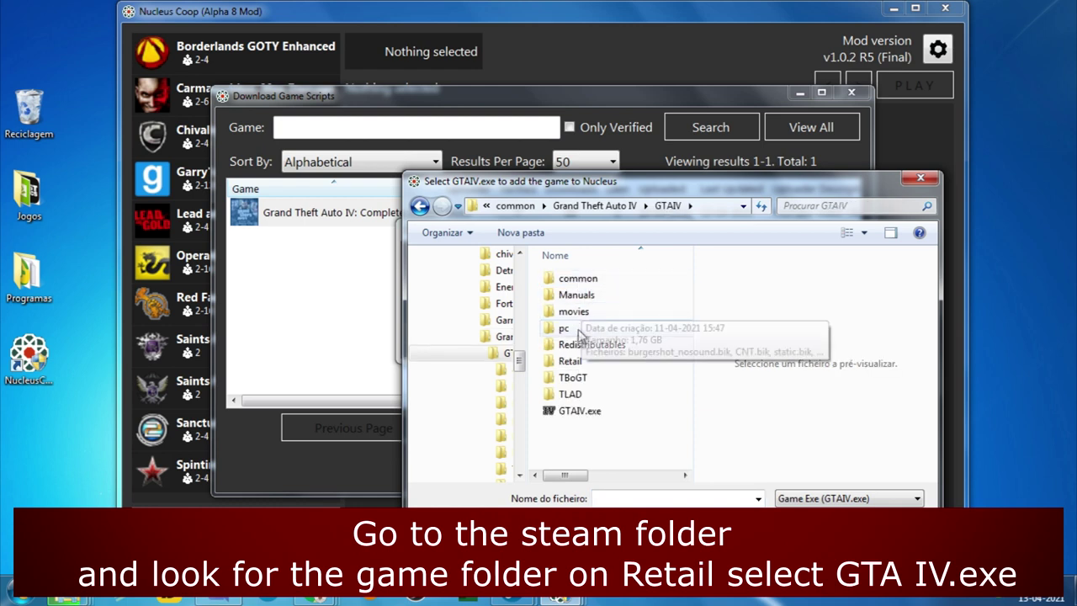
{"action": "double_click", "coordinate": [592, 361]}
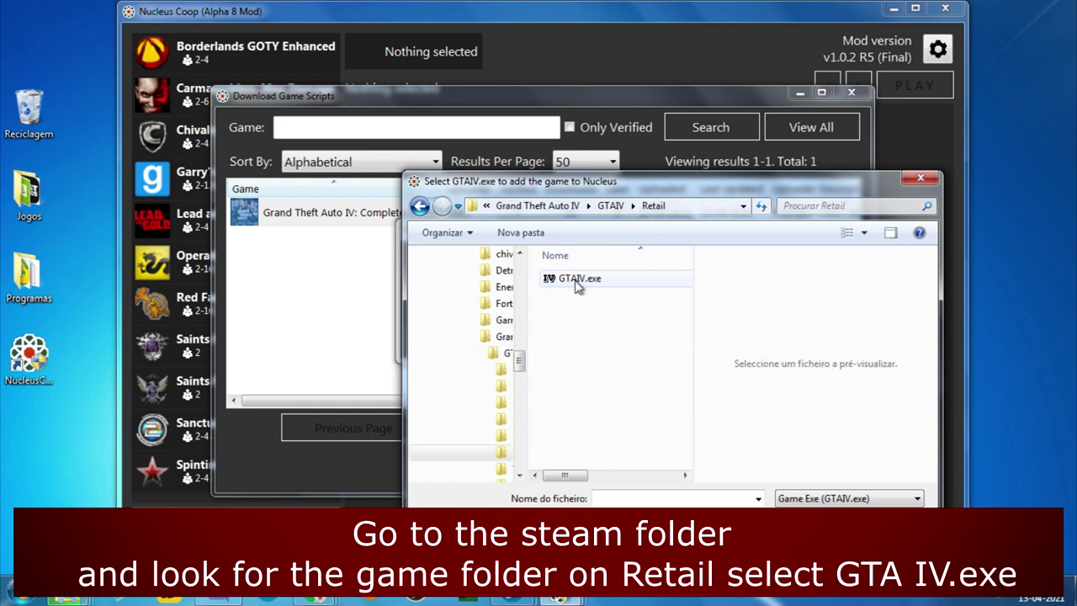
{"action": "left_click", "coordinate": [578, 284]}
{"action": "double_click", "coordinate": [577, 282]}
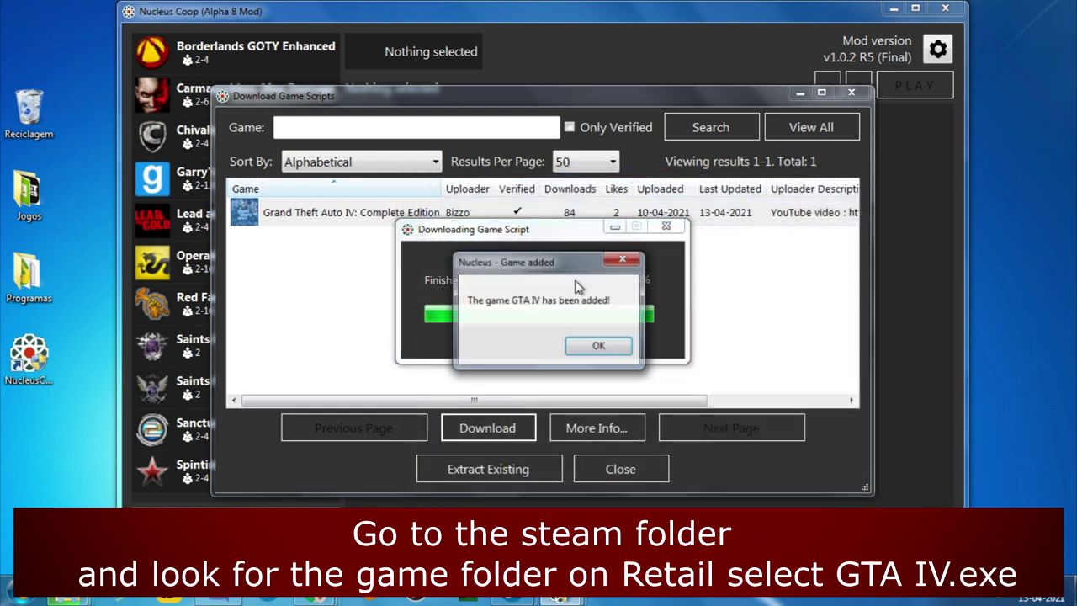
{"action": "left_click", "coordinate": [599, 348]}
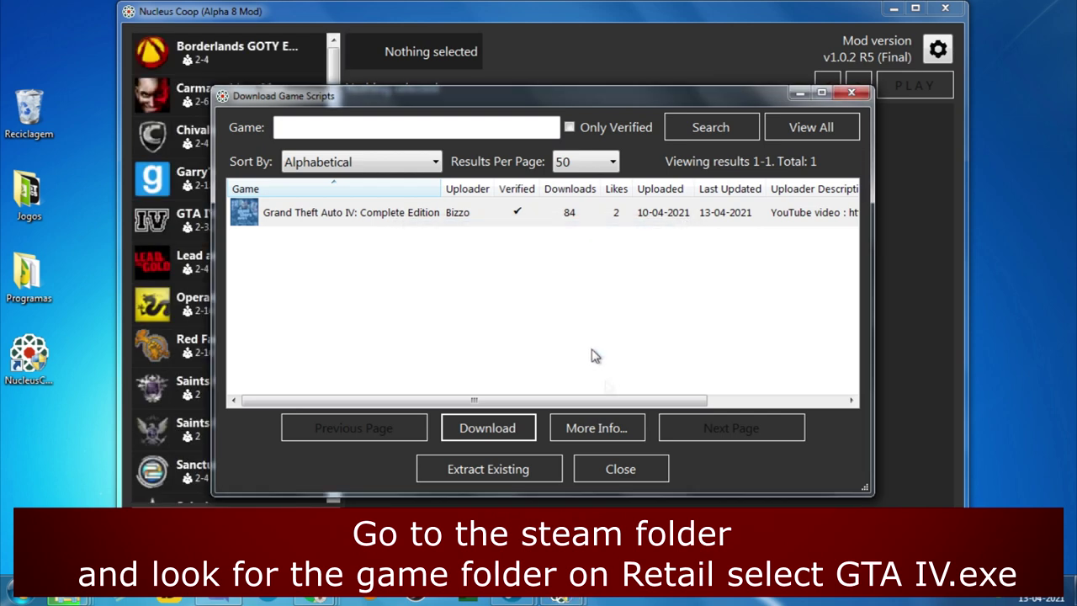
- Select GTA IV and use a horizontal split with Player 1 on top and Player 2 below
{"action": "left_click", "coordinate": [614, 469]}
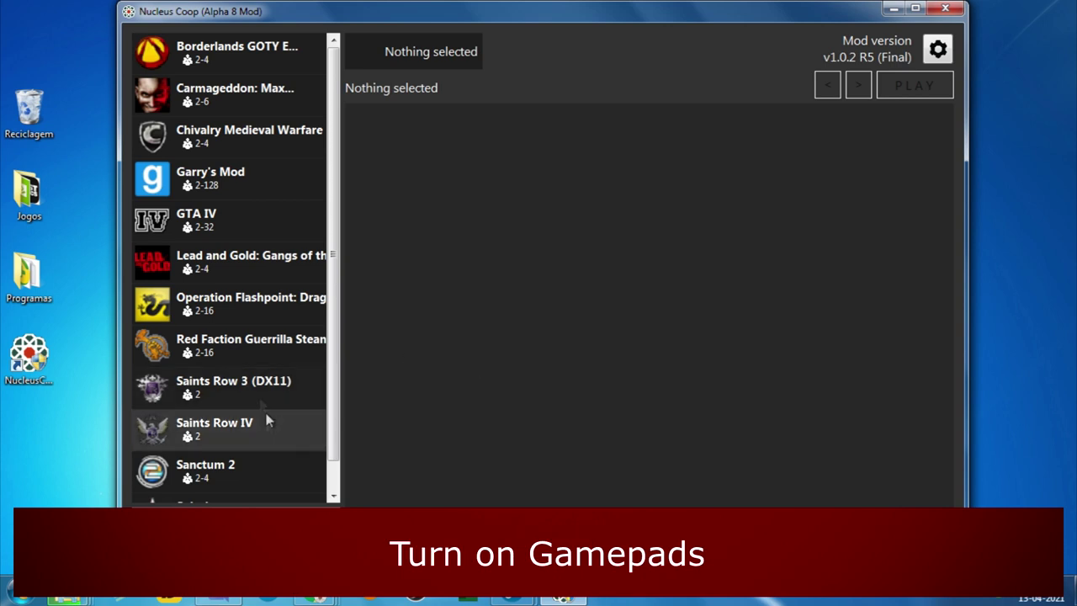
{"action": "left_click", "coordinate": [244, 221]}
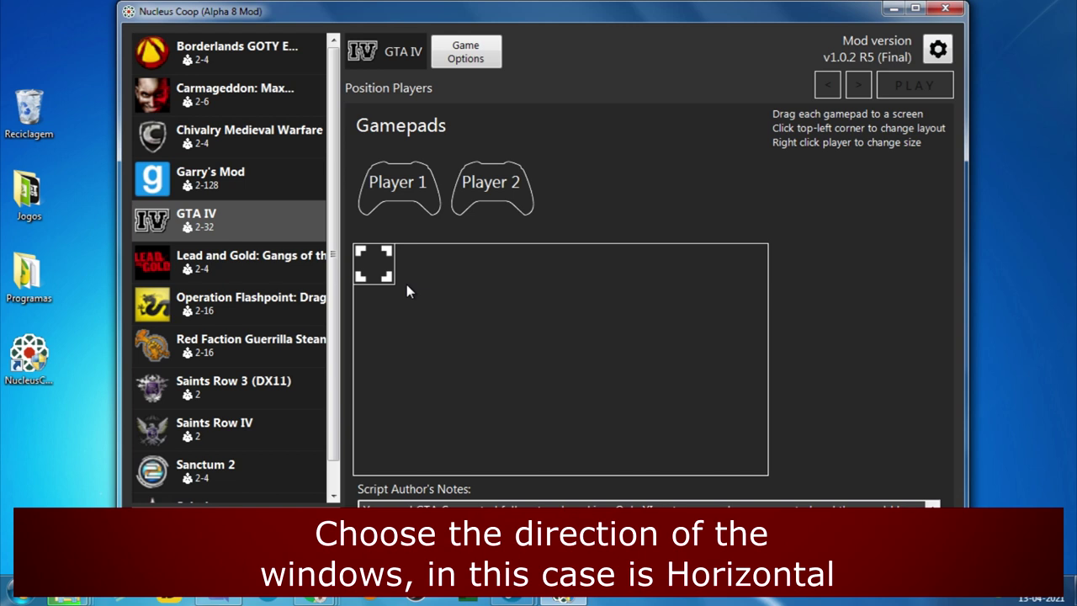
{"action": "left_click", "coordinate": [383, 271]}
{"action": "left_click_drag", "start_coordinate": [397, 184], "coordinate": [558, 294]}
{"action": "left_click_drag", "start_coordinate": [491, 187], "coordinate": [542, 387]}
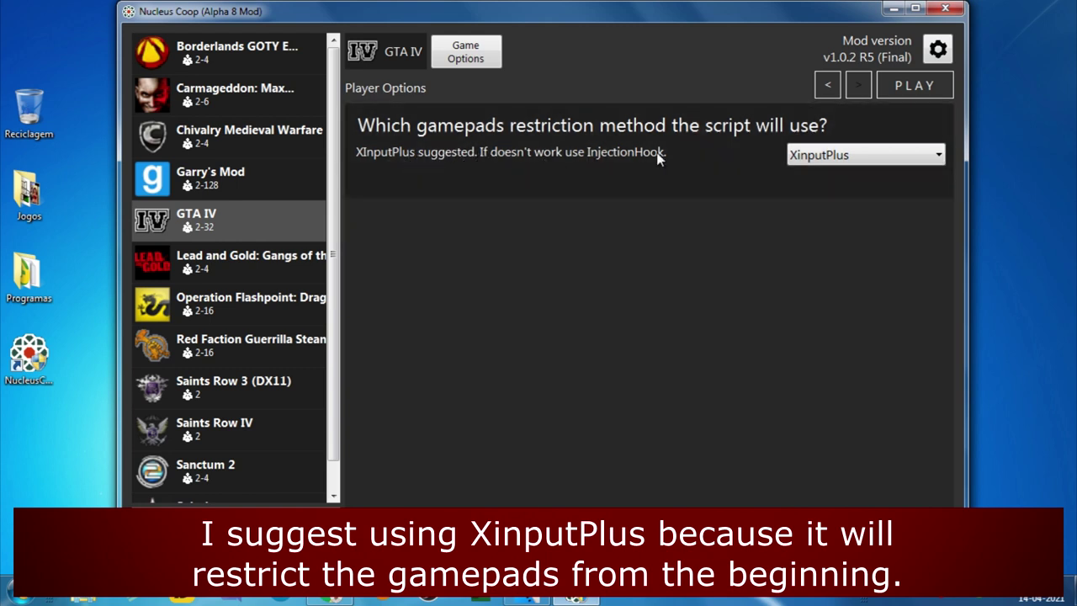
- Keep XinputPlus as the gamepad restriction method and press PLAY to launch
{"action": "left_click", "coordinate": [854, 156]}
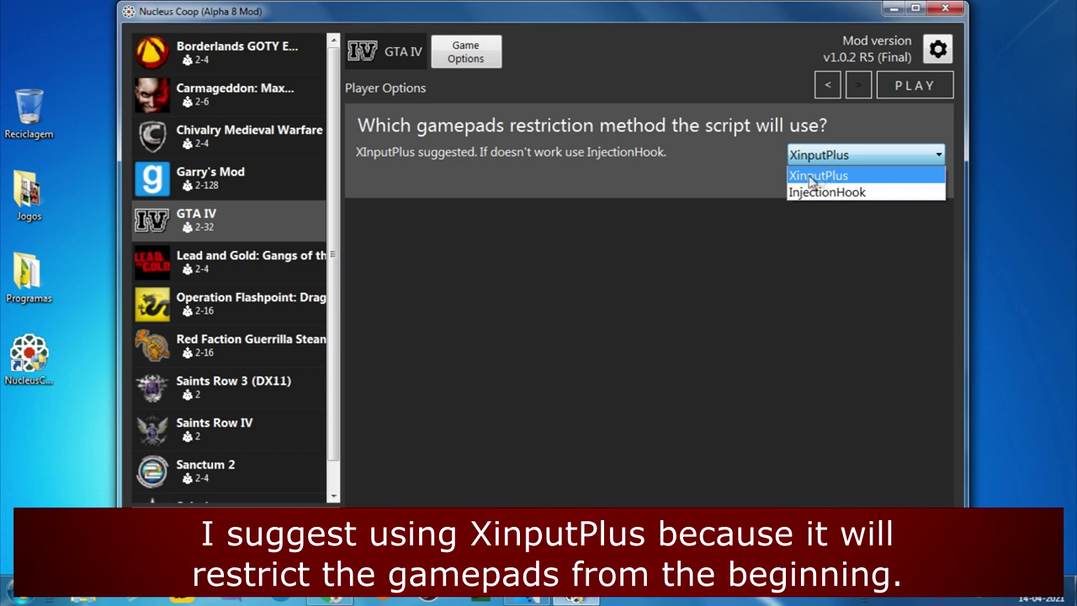
{"action": "left_click", "coordinate": [819, 177]}
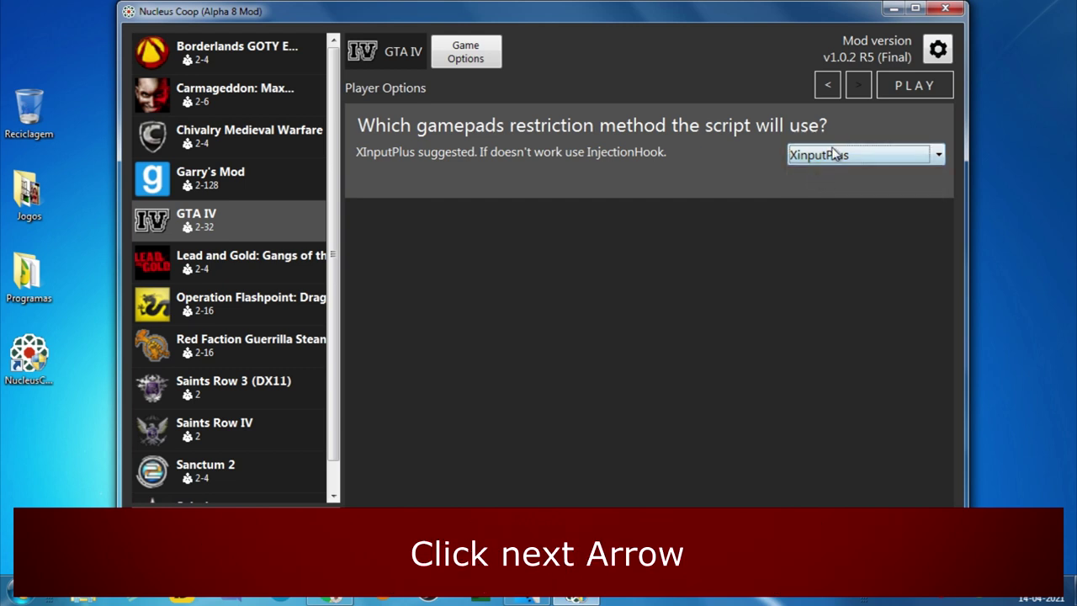
{"action": "left_click", "coordinate": [924, 89]}
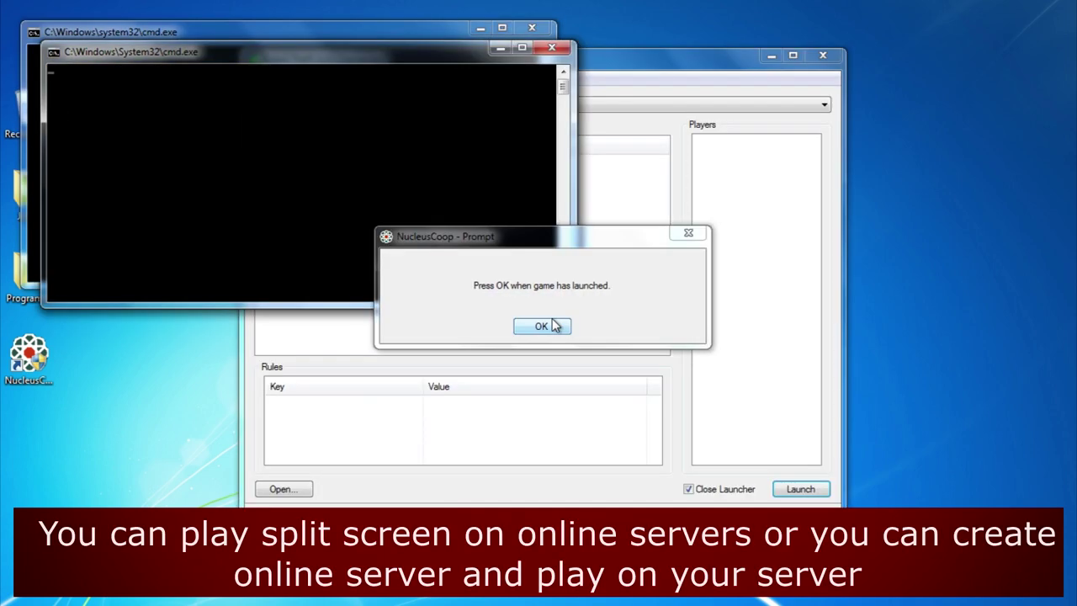
- Drag the NucleusCoop Prompt to the lower right and bring the GTA Connected server list forward
{"action": "left_click_drag", "start_coordinate": [553, 244], "coordinate": [892, 320]}
{"action": "left_click", "coordinate": [645, 54]}
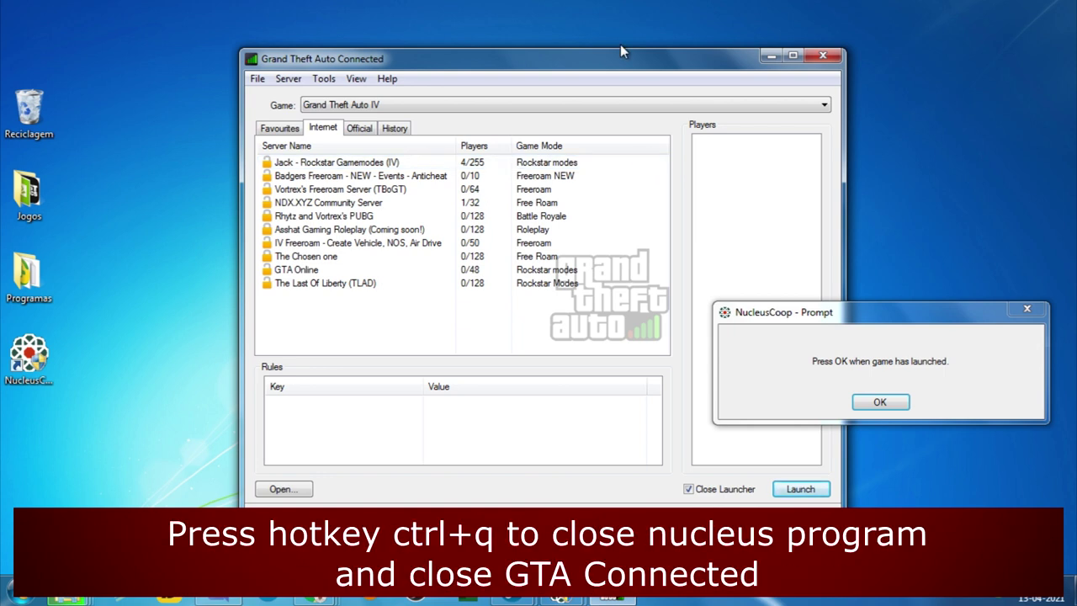
- Close the Nucleus Coop prompt with Ctrl+Q and the GTA Connected window, then reposition the server zip
{"action": "key", "text": "ctrl+q"}
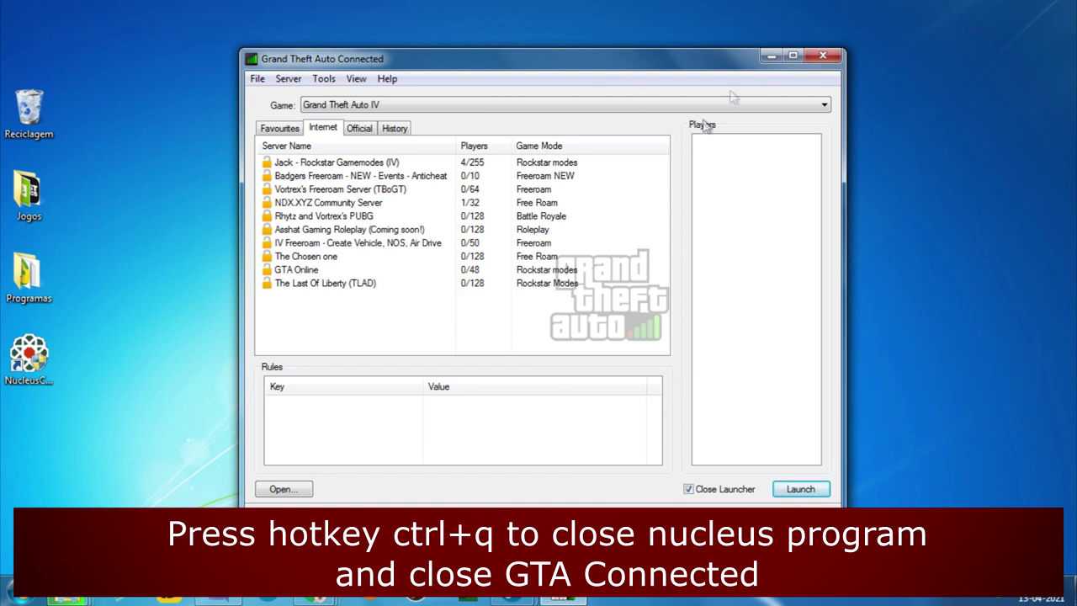
{"action": "left_click", "coordinate": [823, 56]}
{"action": "left_click", "coordinate": [67, 599]}
{"action": "left_click_drag", "start_coordinate": [505, 105], "coordinate": [26, 115]}
{"action": "left_click_drag", "start_coordinate": [581, 192], "coordinate": [760, 147]}
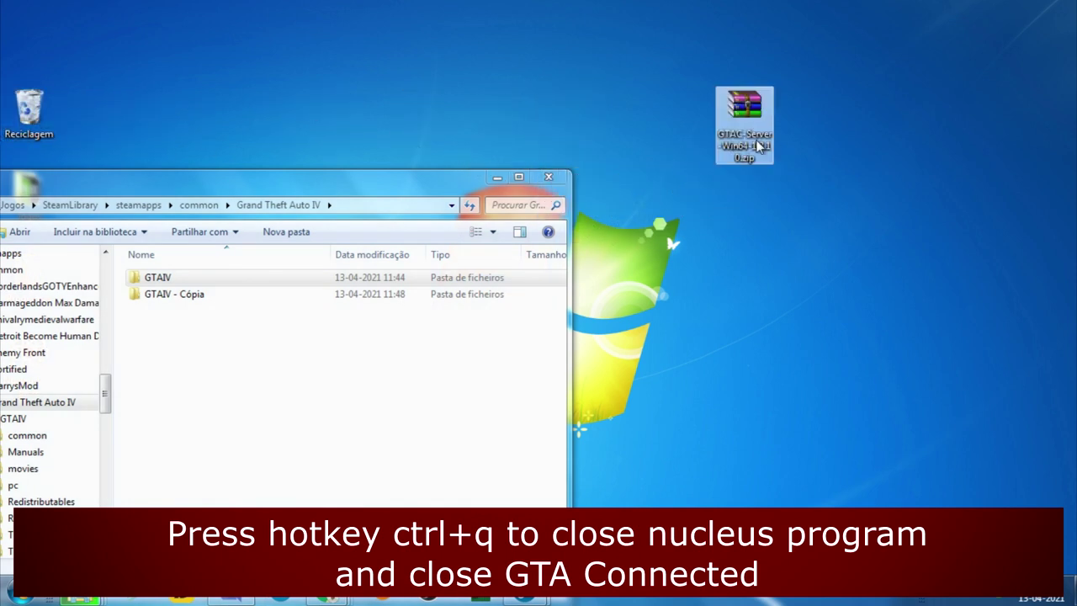
- Open the GTAC server zip in WinRAR and create a 'Gta Server' folder in Grand Theft Auto IV
{"action": "double_click", "coordinate": [759, 147]}
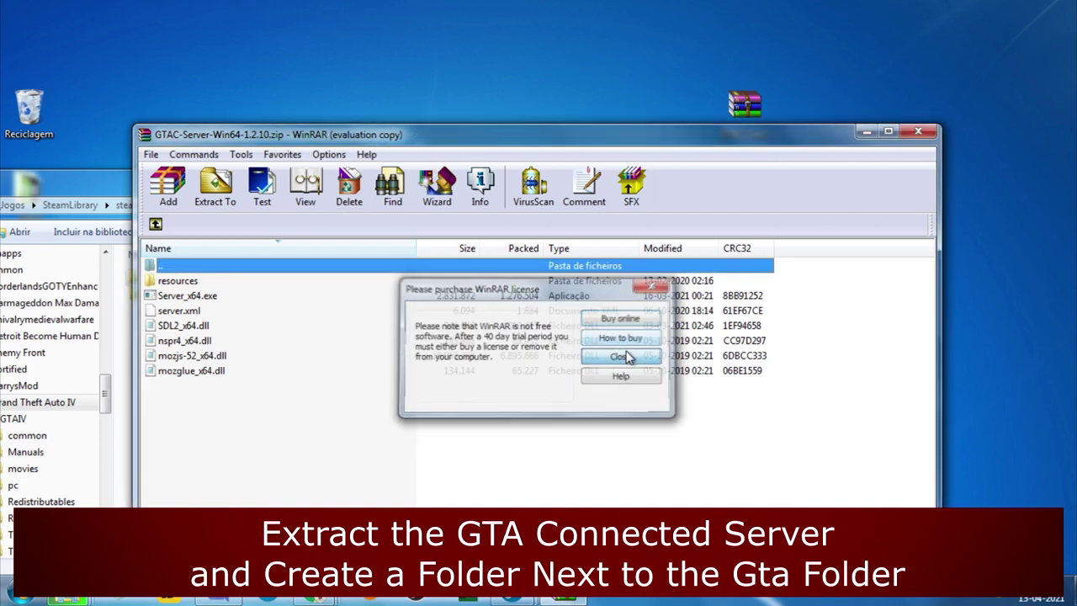
{"action": "left_click", "coordinate": [620, 357]}
{"action": "left_click_drag", "start_coordinate": [426, 135], "coordinate": [702, 73]}
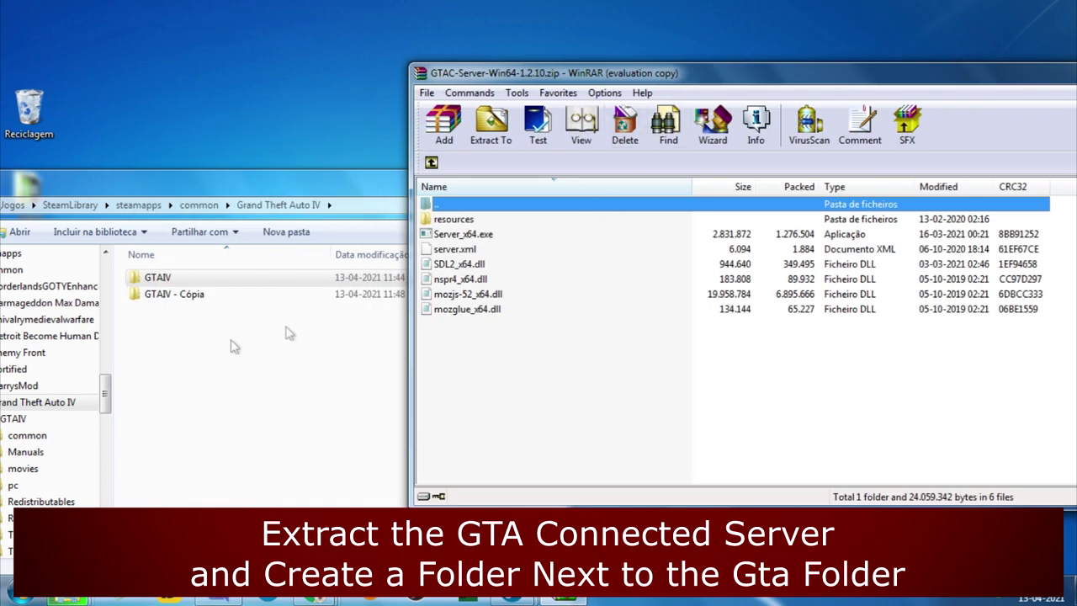
{"action": "right_click", "coordinate": [195, 348]}
{"action": "mouse_move", "coordinate": [232, 359]}
{"action": "mouse_move", "coordinate": [244, 538]}
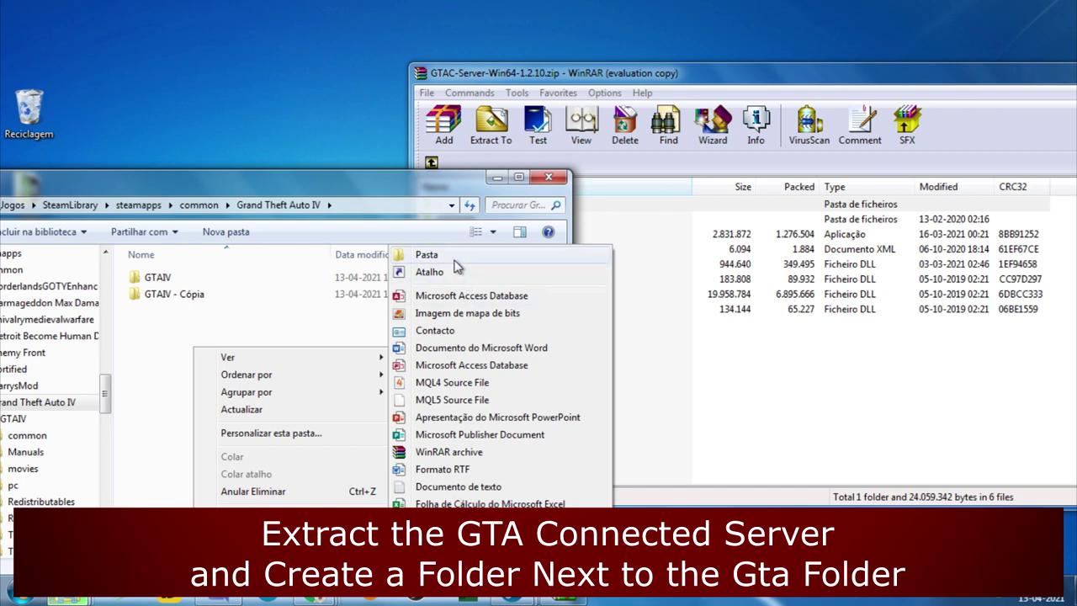
{"action": "left_click", "coordinate": [431, 252]}
{"action": "type", "text": "Gta Server"}
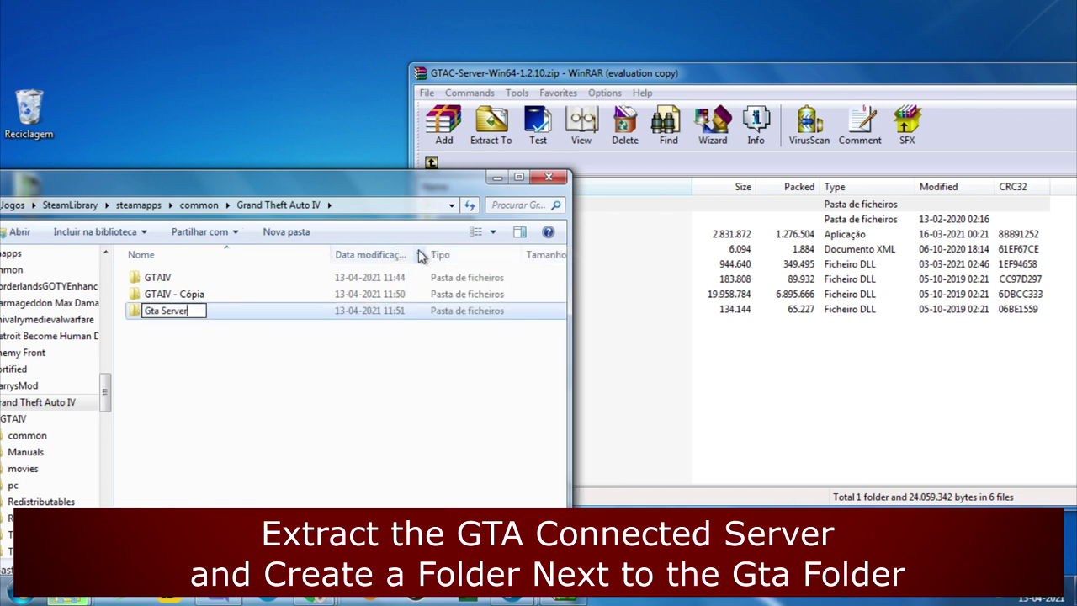
{"action": "key", "text": "Return"}
- Extract all six server files into Gta Server, close the archive, and check the resources folder
{"action": "left_click", "coordinate": [724, 336]}
{"action": "left_click_drag", "start_coordinate": [452, 347], "coordinate": [183, 282]}
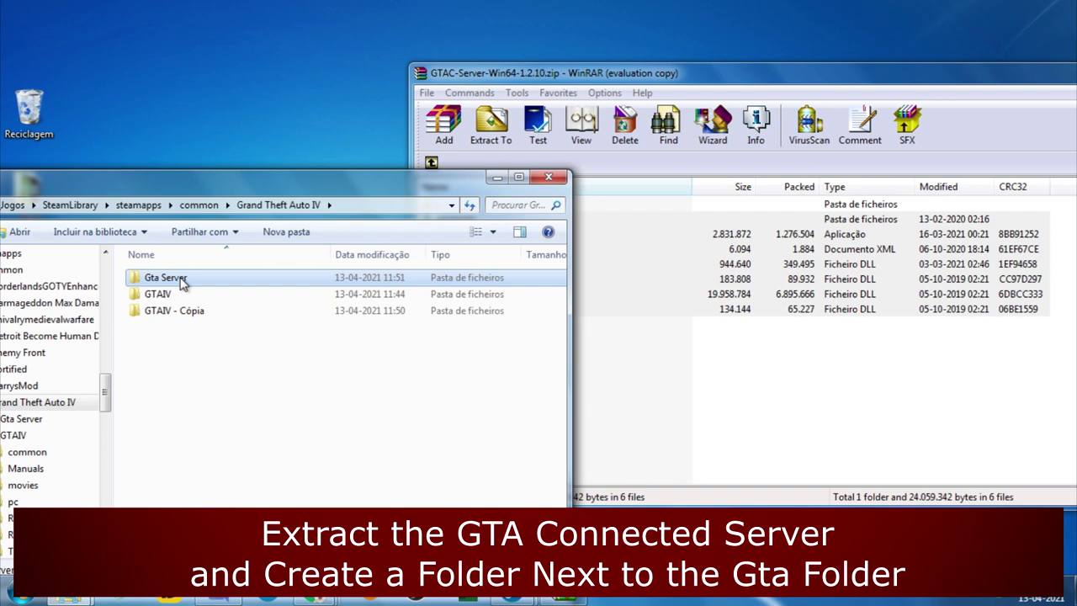
{"action": "double_click", "coordinate": [190, 280]}
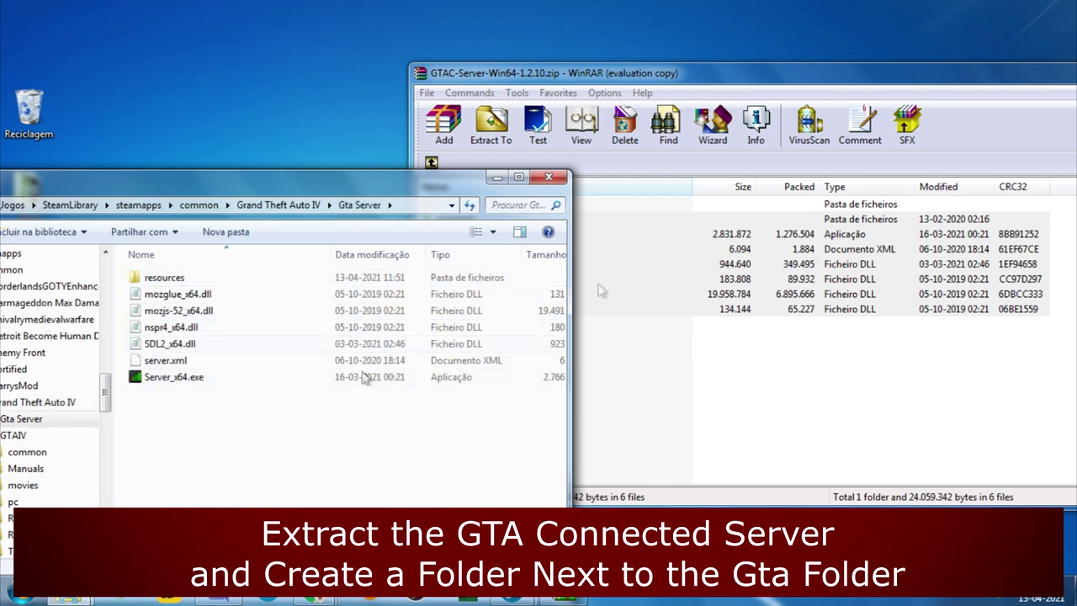
{"action": "left_click", "coordinate": [1048, 67]}
{"action": "key", "text": "Escape"}
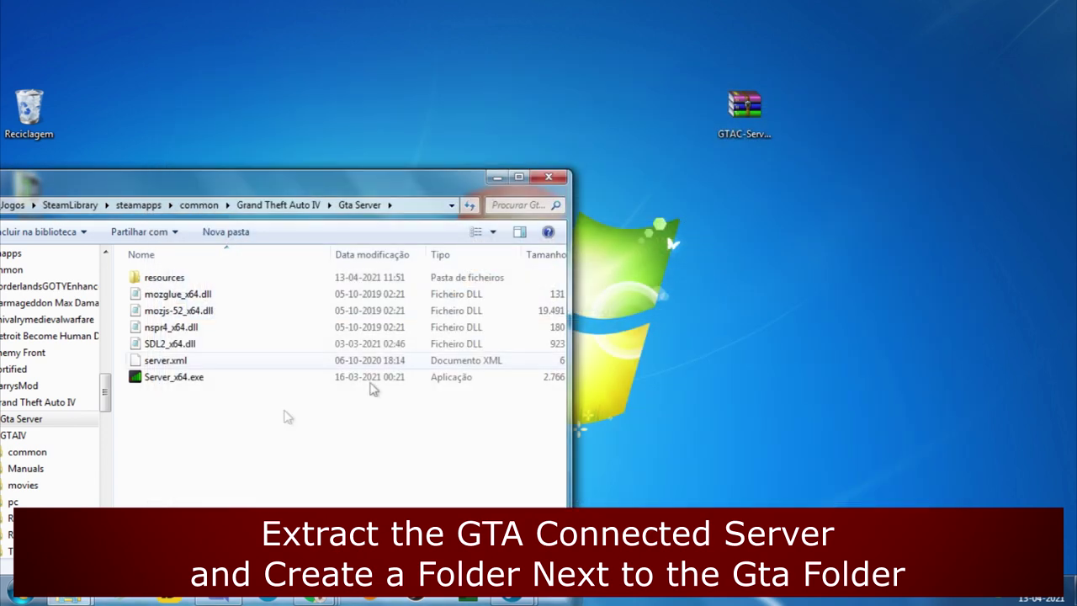
{"action": "double_click", "coordinate": [160, 278]}
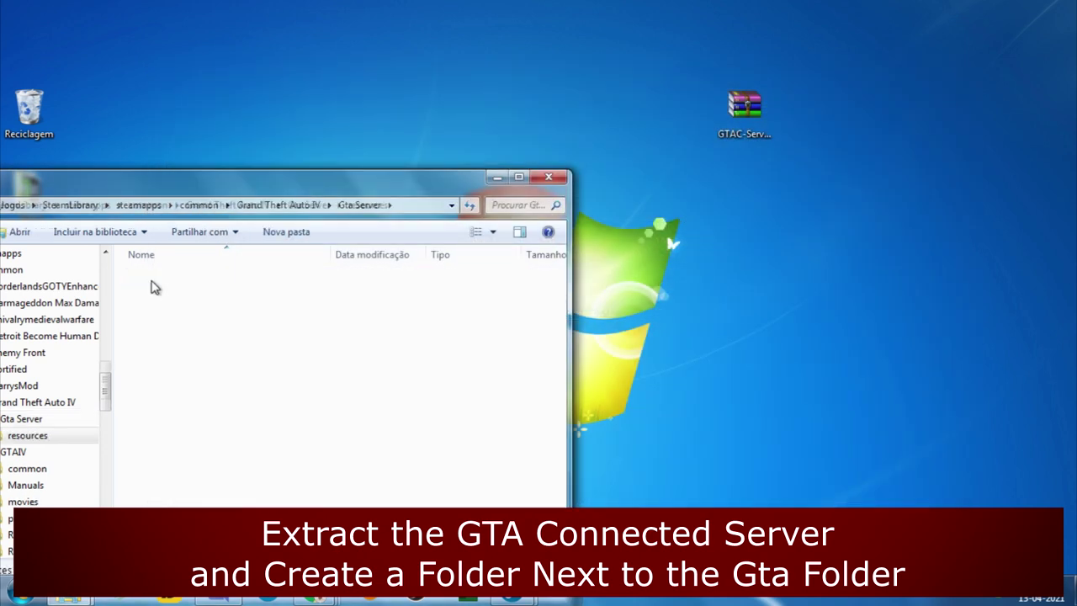
{"action": "key", "text": "BackSpace"}
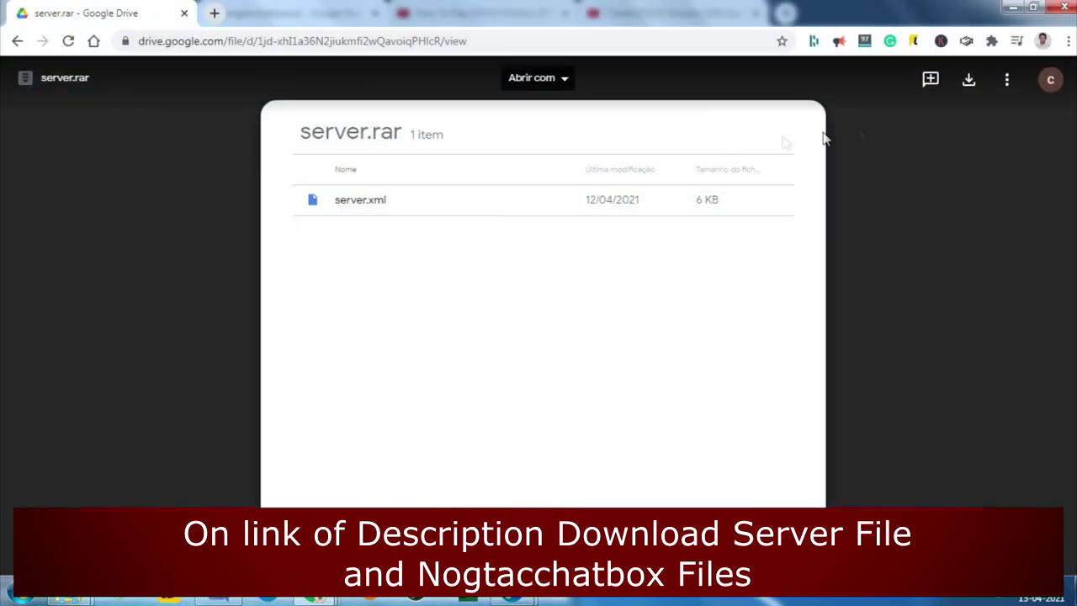
- Download server.rar and nogtacchatbox.tar from Google Drive, saving to Ambiente de trabalho
{"action": "left_click", "coordinate": [969, 82]}
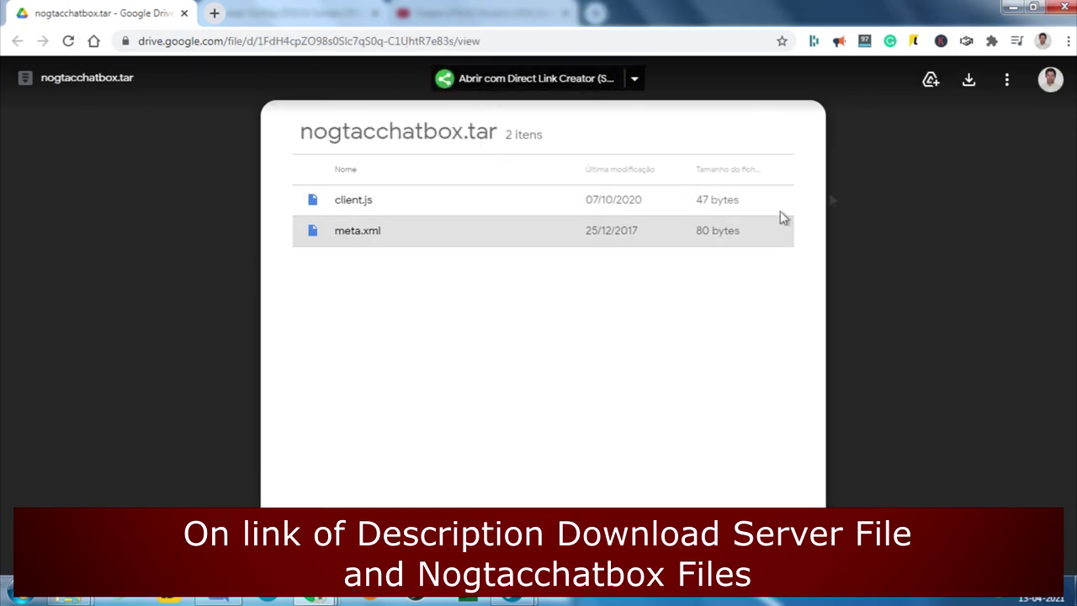
{"action": "left_click", "coordinate": [968, 80]}
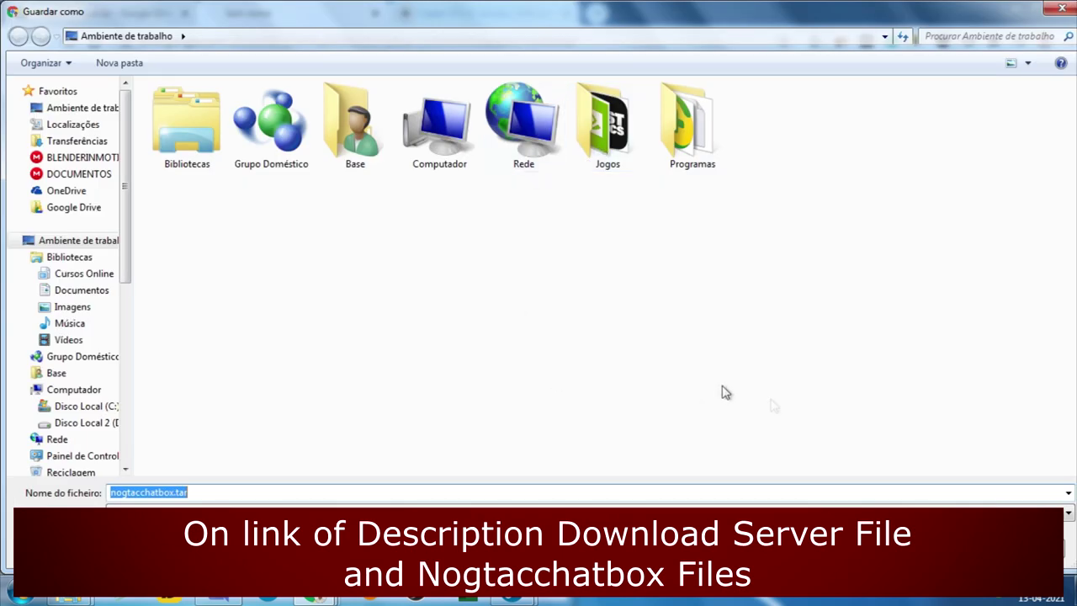
{"action": "left_click", "coordinate": [934, 546]}
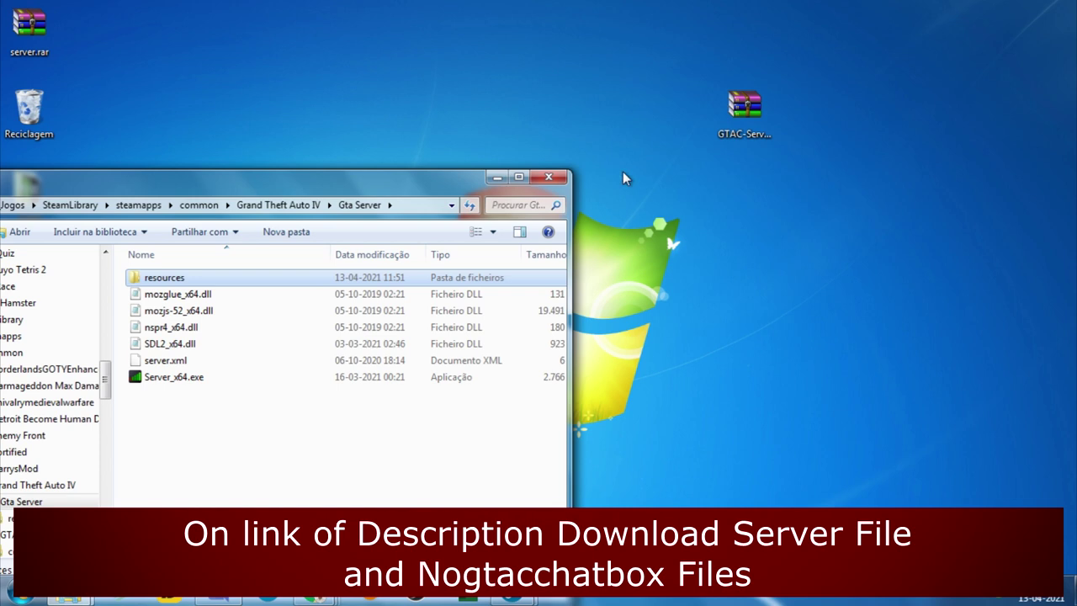
- Bin the old server zip, then extract server.xml from server.rar into Gta Server, replacing the old copy
{"action": "left_click", "coordinate": [744, 109]}
{"action": "left_click_drag", "start_coordinate": [744, 109], "coordinate": [29, 105]}
{"action": "left_click_drag", "start_coordinate": [30, 27], "coordinate": [690, 117]}
{"action": "double_click", "coordinate": [685, 111]}
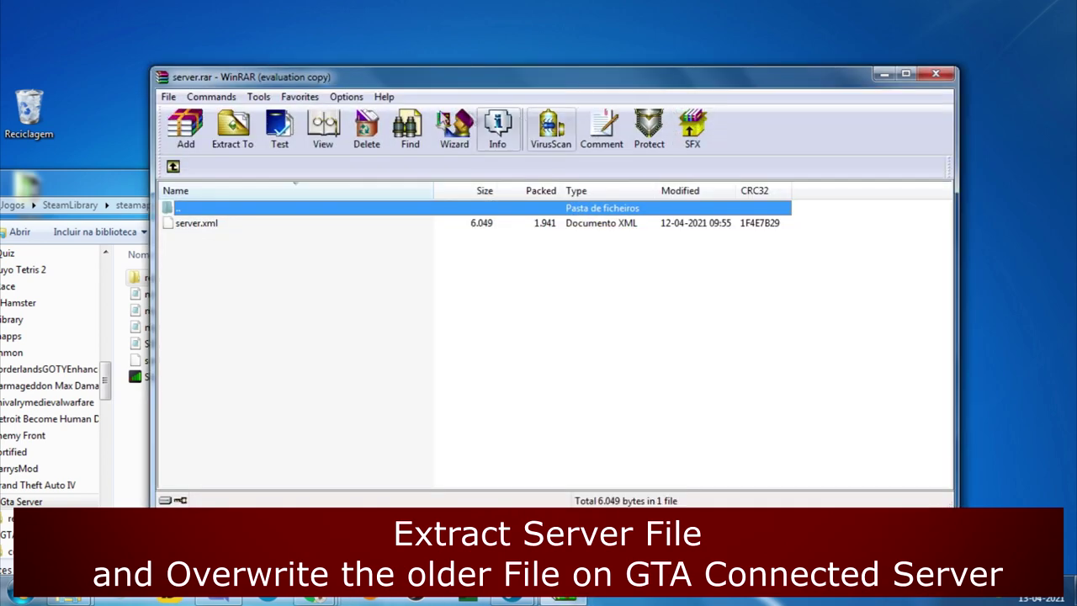
{"action": "left_click_drag", "start_coordinate": [435, 84], "coordinate": [817, 70]}
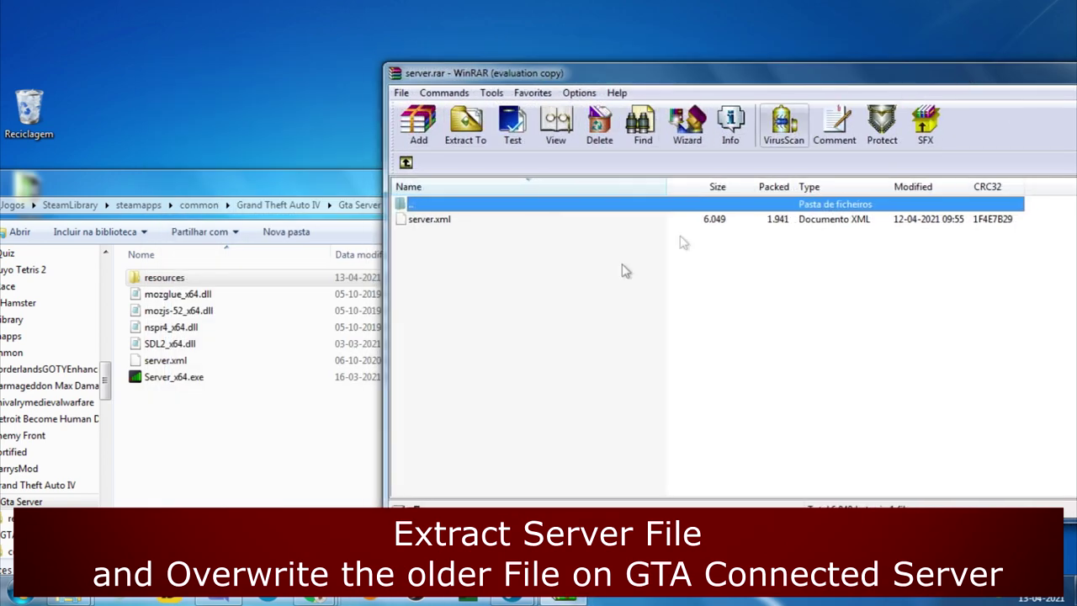
{"action": "left_click_drag", "start_coordinate": [464, 224], "coordinate": [209, 413]}
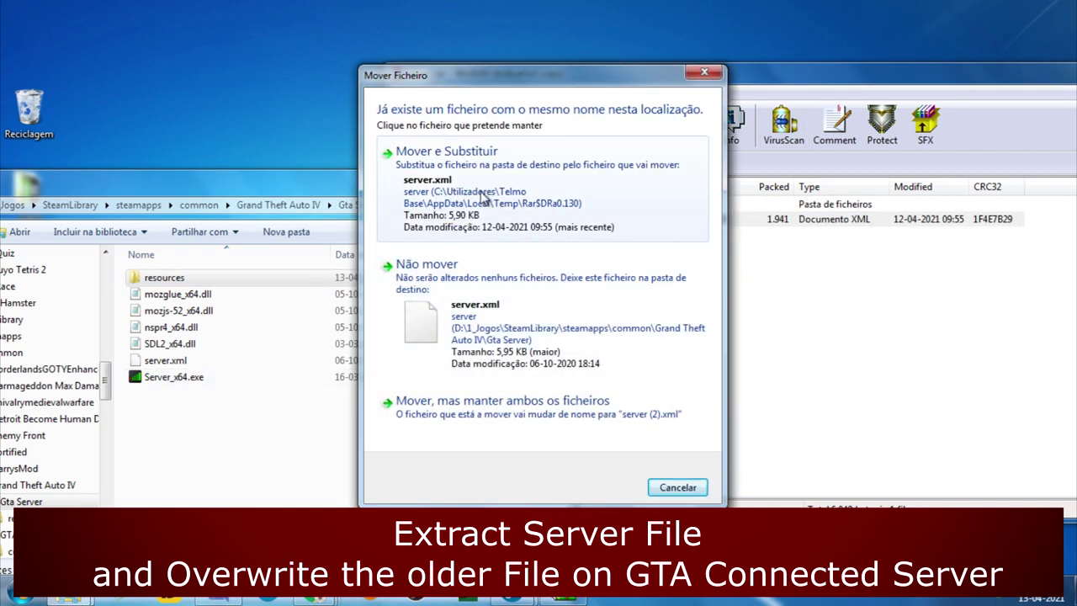
{"action": "left_click", "coordinate": [481, 195]}
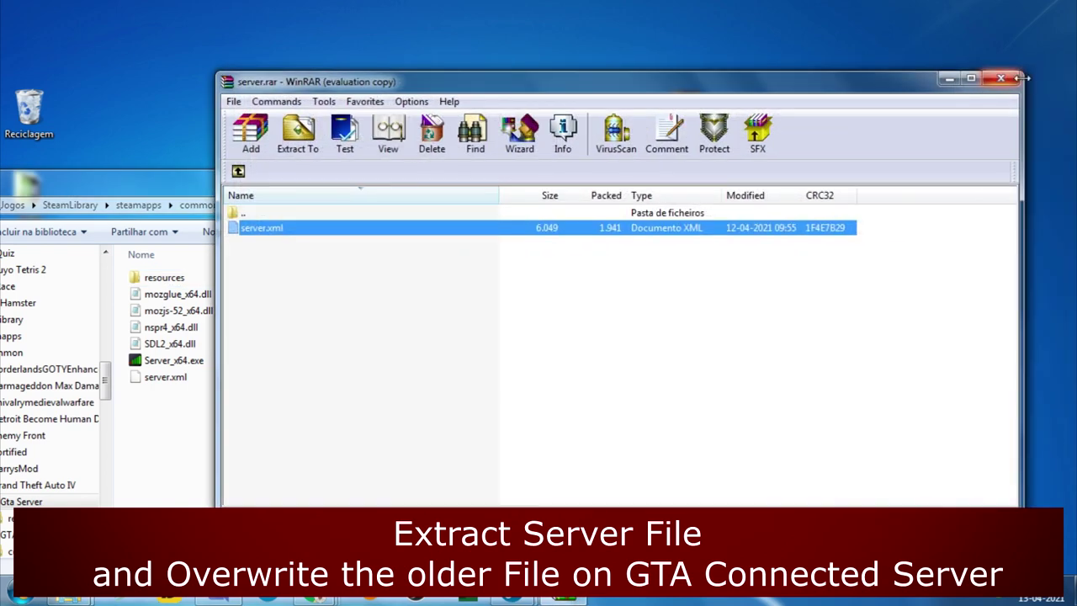
{"action": "left_click", "coordinate": [1014, 74]}
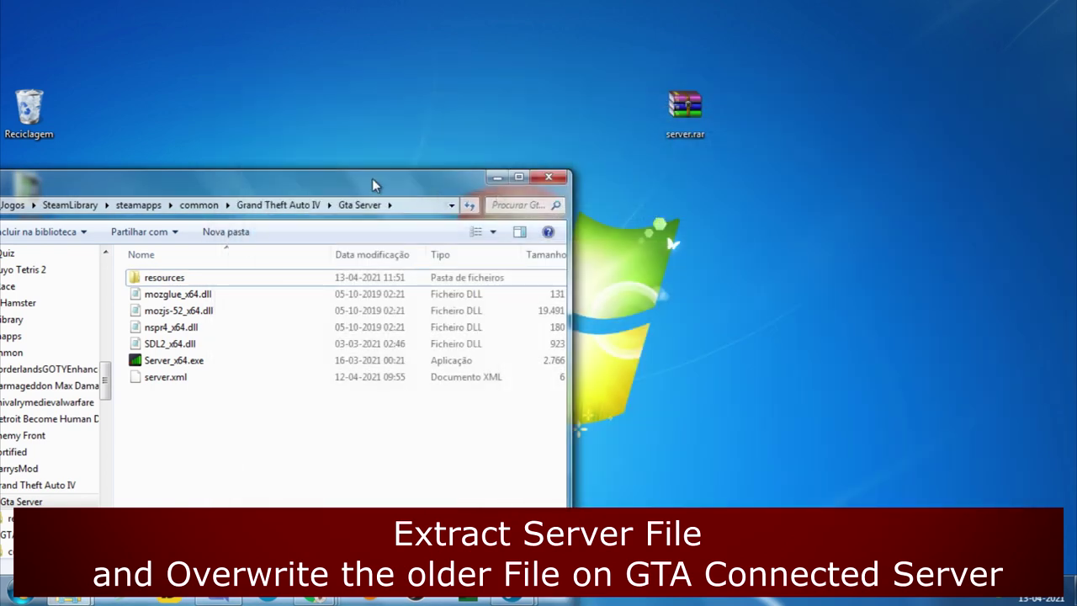
{"action": "left_click_drag", "start_coordinate": [380, 191], "coordinate": [820, 233]}
- Bin server.rar and delete the freeroam folder from the Gta Server resources folder
{"action": "left_click_drag", "start_coordinate": [685, 106], "coordinate": [17, 95]}
{"action": "left_click_drag", "start_coordinate": [29, 433], "coordinate": [631, 33]}
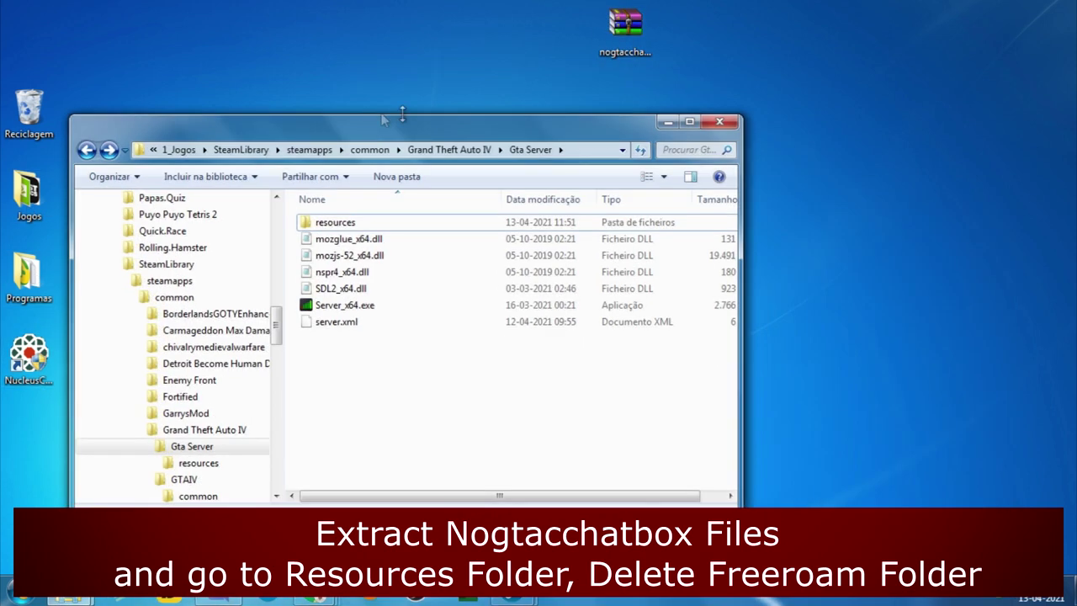
{"action": "double_click", "coordinate": [345, 223]}
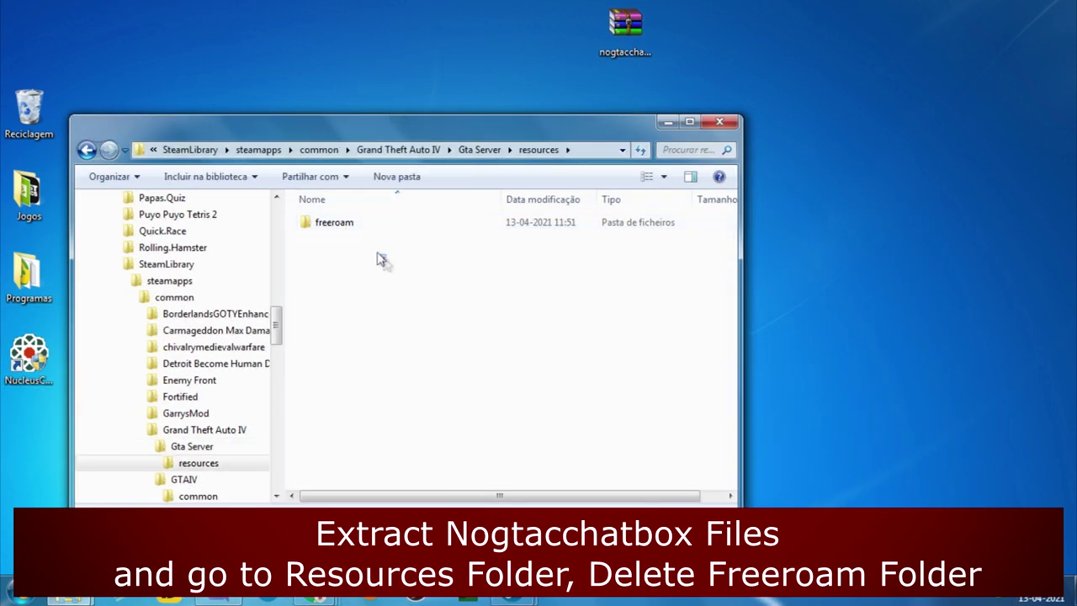
{"action": "left_click", "coordinate": [341, 222]}
{"action": "key", "text": "Delete"}
{"action": "key", "text": "Return"}
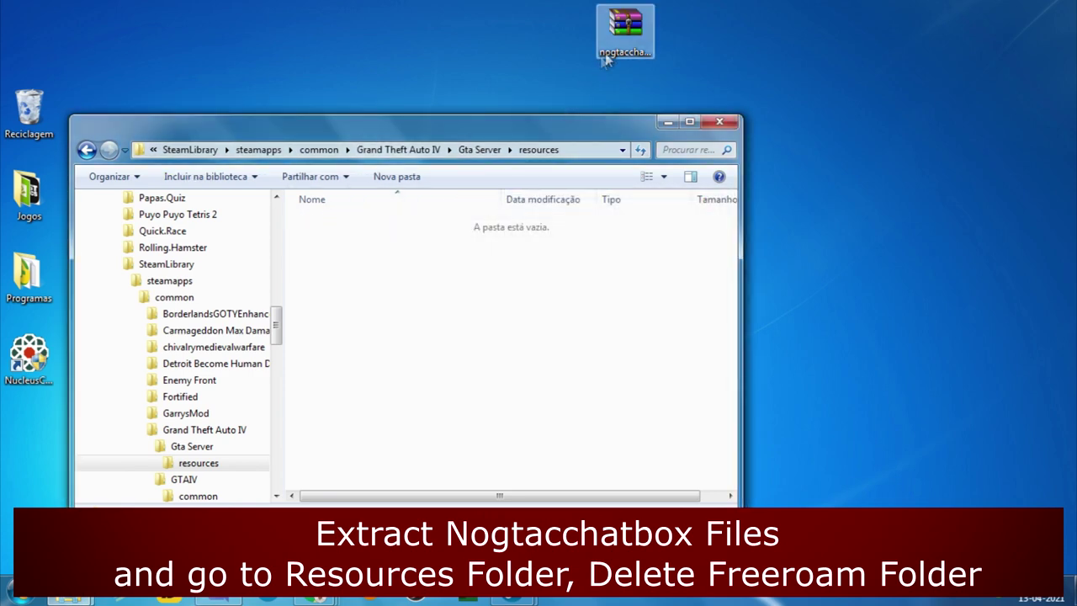
- Copy client.js and meta.xml from nogtacchatbox.tar into resources, then close WinRAR
{"action": "left_click", "coordinate": [614, 49]}
{"action": "double_click", "coordinate": [614, 49]}
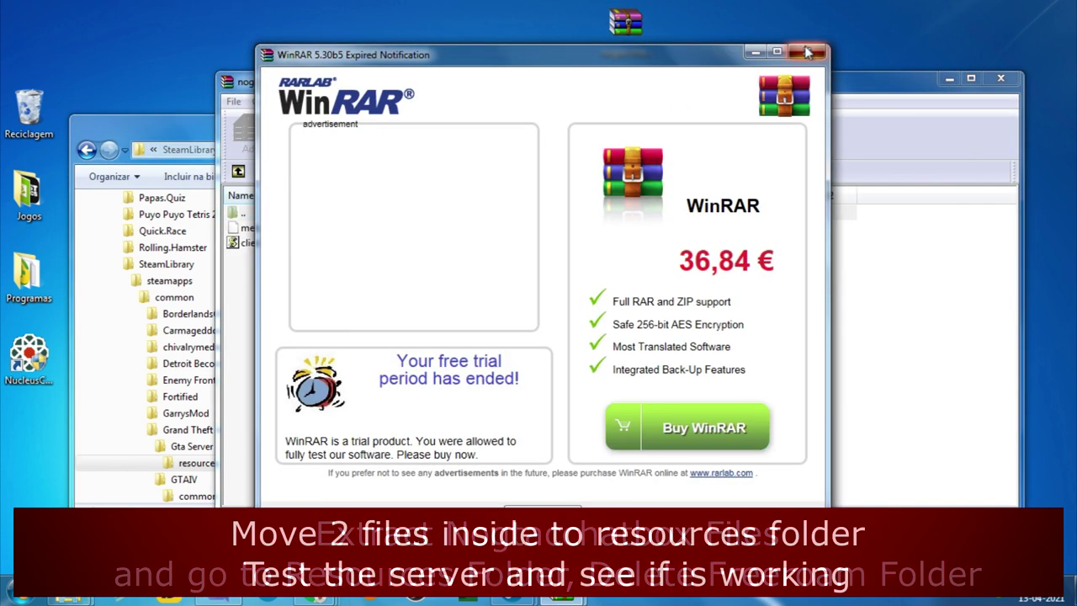
{"action": "key", "text": "Escape"}
{"action": "left_click_drag", "start_coordinate": [662, 88], "coordinate": [979, 47]}
{"action": "left_click_drag", "start_coordinate": [644, 249], "coordinate": [579, 197]}
{"action": "left_click_drag", "start_coordinate": [577, 202], "coordinate": [421, 301]}
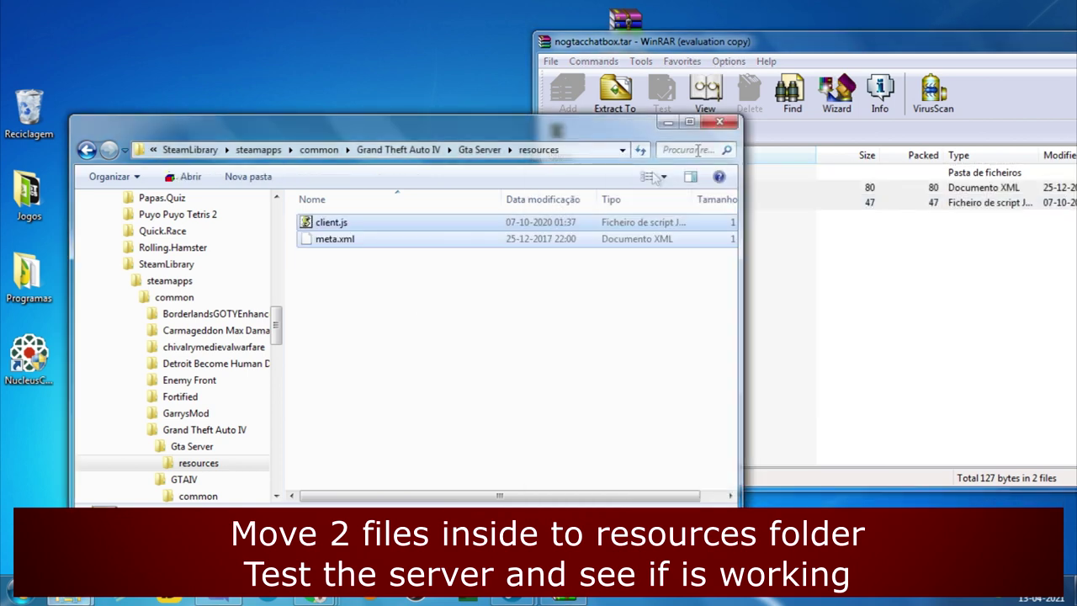
{"action": "left_click_drag", "start_coordinate": [838, 36], "coordinate": [486, 27]}
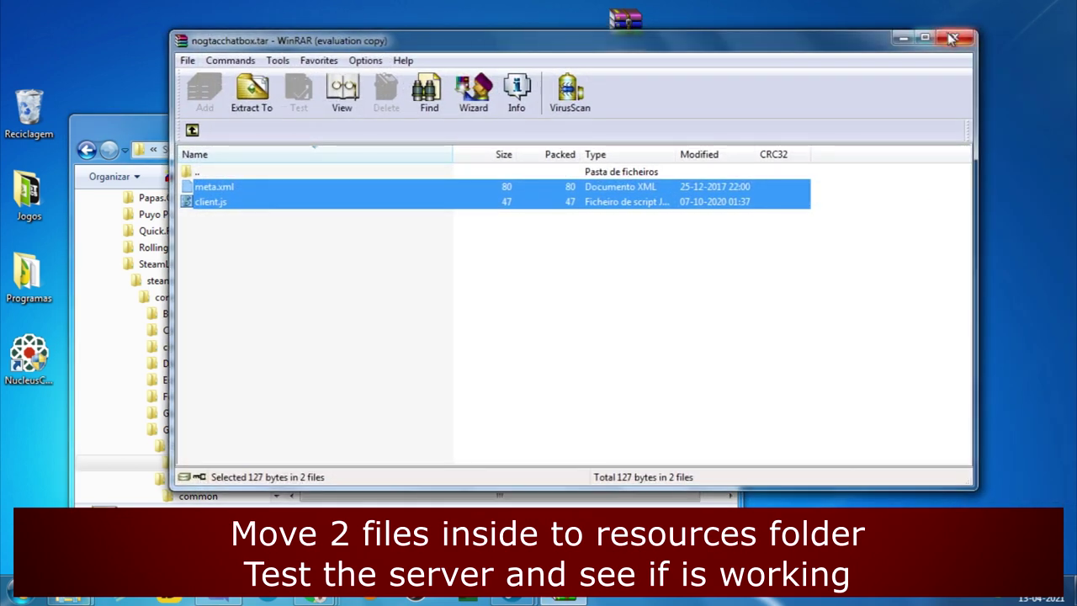
{"action": "left_click", "coordinate": [957, 26]}
{"action": "left_click", "coordinate": [385, 305]}
{"action": "key", "text": "BackSpace"}
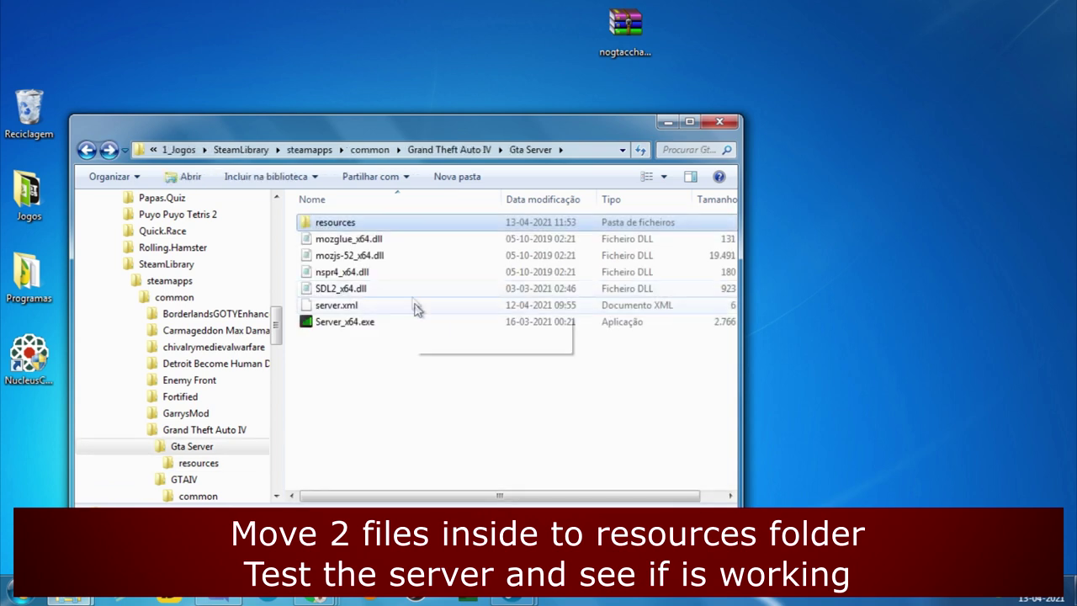
- Refresh the Gta Server folder and run Server_x64.exe past the unsigned-program warning
{"action": "right_click", "coordinate": [412, 360]}
{"action": "left_click", "coordinate": [455, 197]}
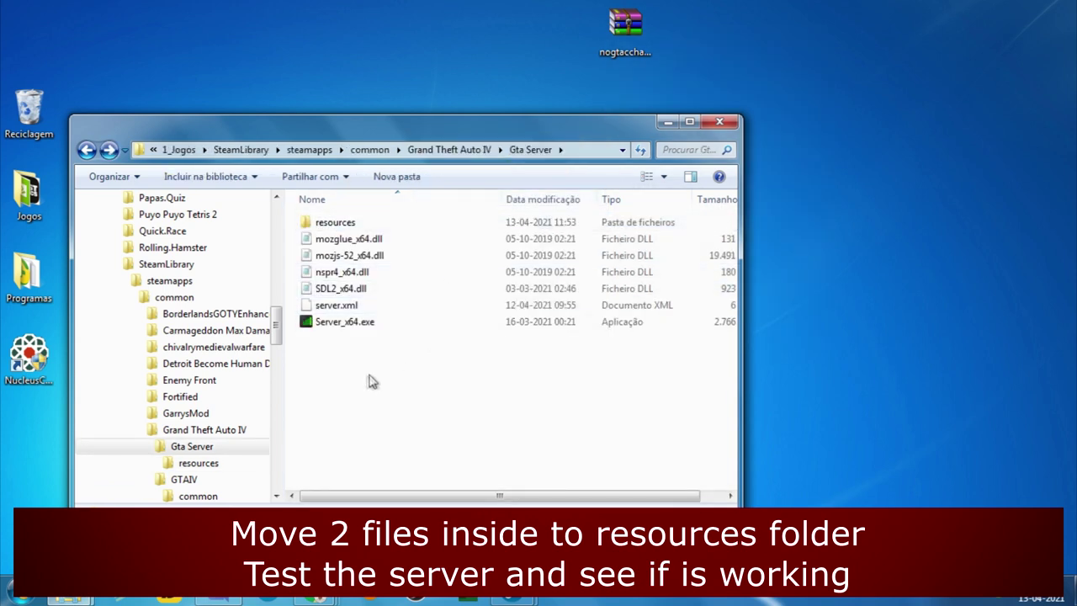
{"action": "double_click", "coordinate": [365, 327]}
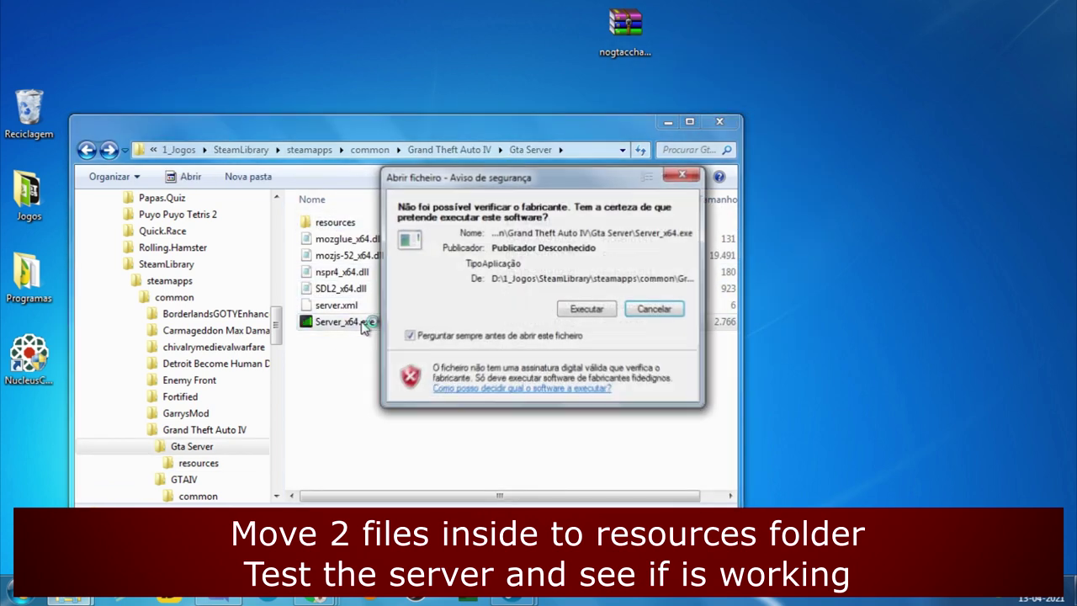
{"action": "left_click", "coordinate": [586, 314]}
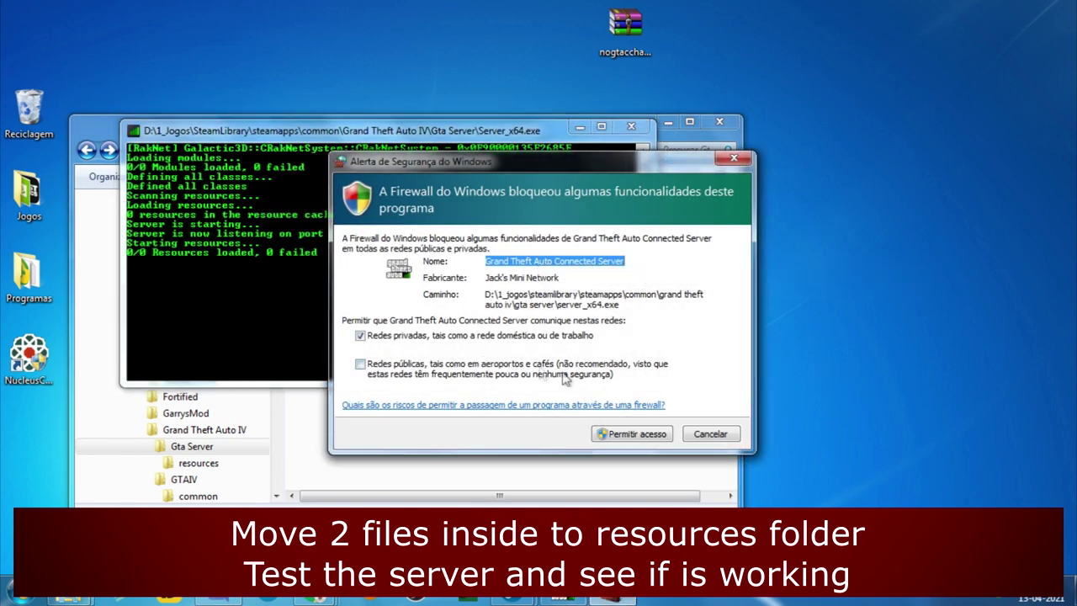
- Allow the server through the firewall on public networks, then close it once listening on port 22000
{"action": "left_click", "coordinate": [552, 373]}
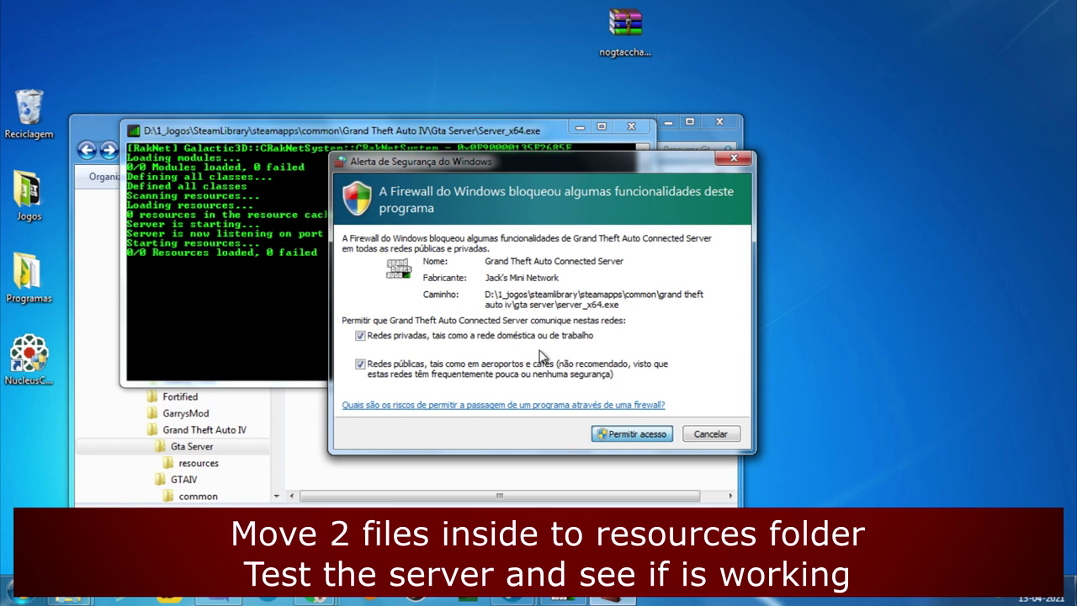
{"action": "key", "text": "Return"}
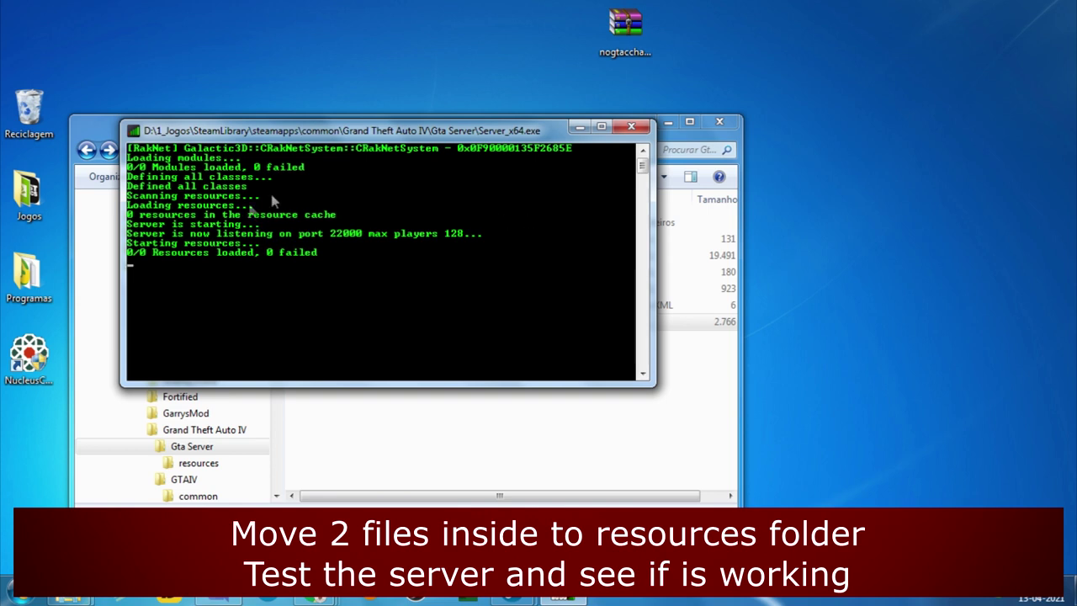
{"action": "left_click", "coordinate": [631, 128]}
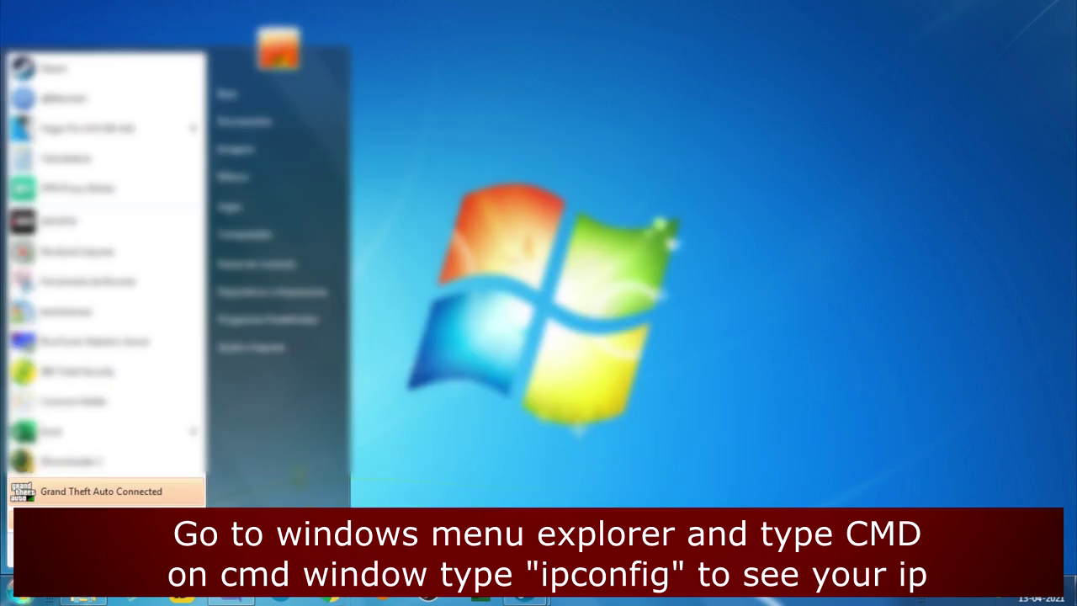
- Open Command Prompt via cmd, run ipconfig, and move the window to the screen centre
{"action": "type", "text": "cmd"}
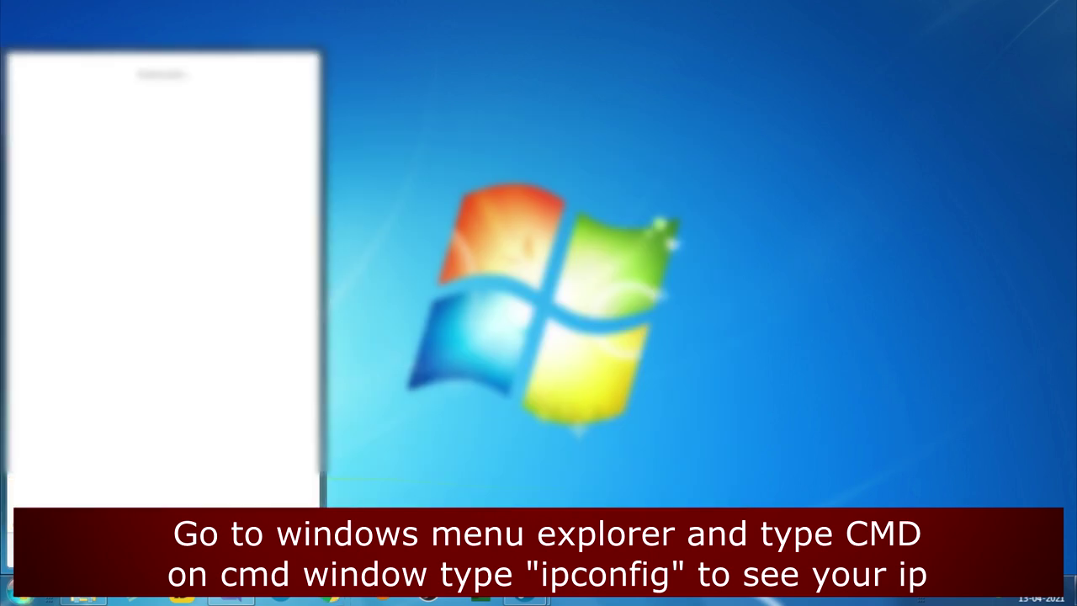
{"action": "key", "text": "Return"}
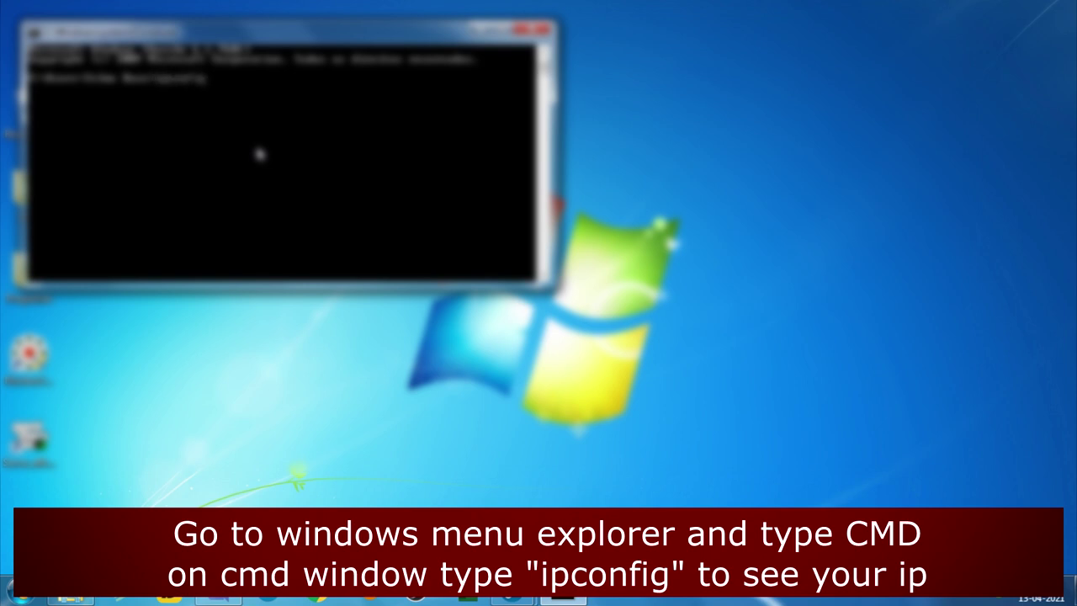
{"action": "key", "text": "Return"}
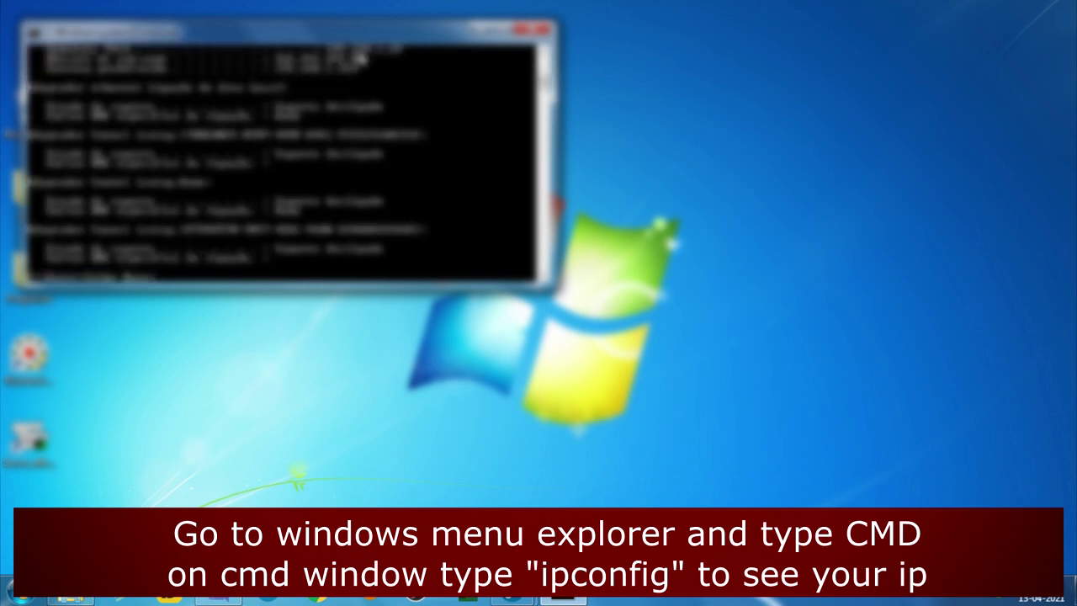
{"action": "left_click_drag", "start_coordinate": [367, 36], "coordinate": [747, 153]}
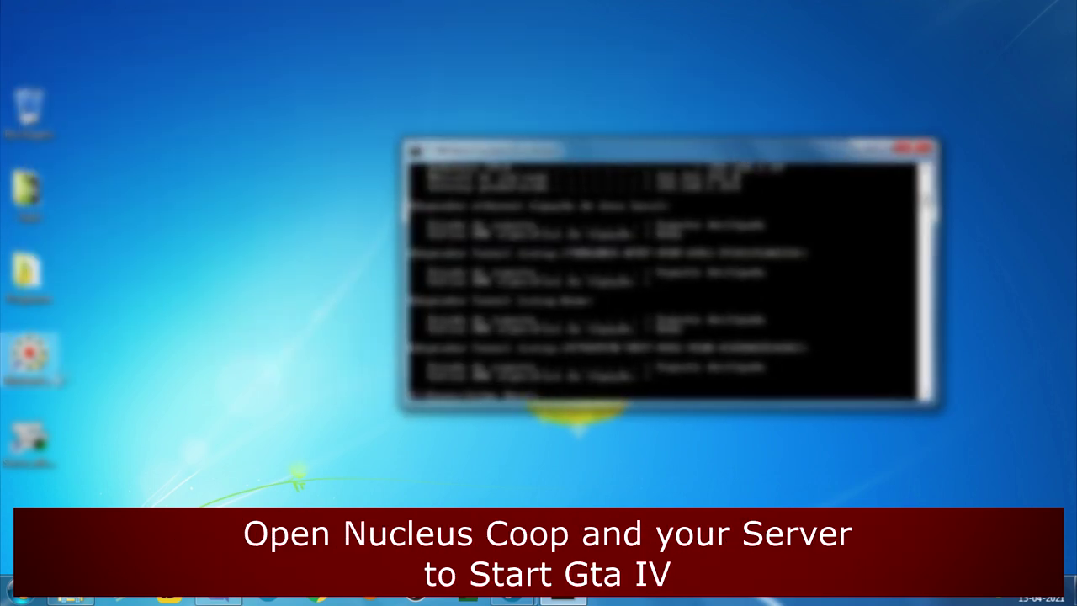
- Restart the Server_x64 server, launch Nucleus Coop with admin permission, and select GTA IV
{"action": "double_click", "coordinate": [29, 358]}
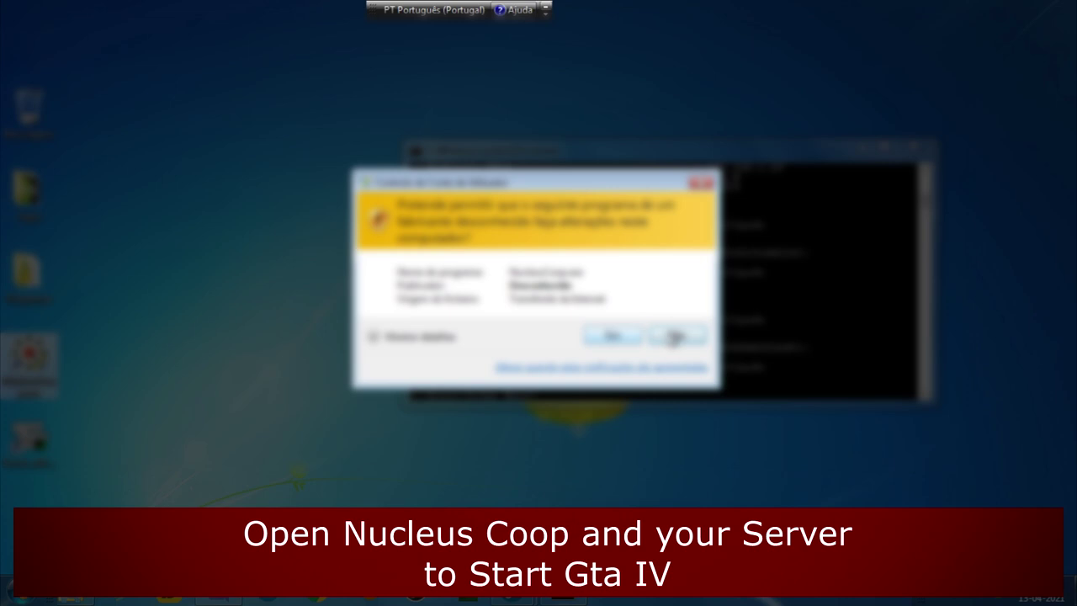
{"action": "left_click", "coordinate": [625, 336]}
{"action": "double_click", "coordinate": [30, 439]}
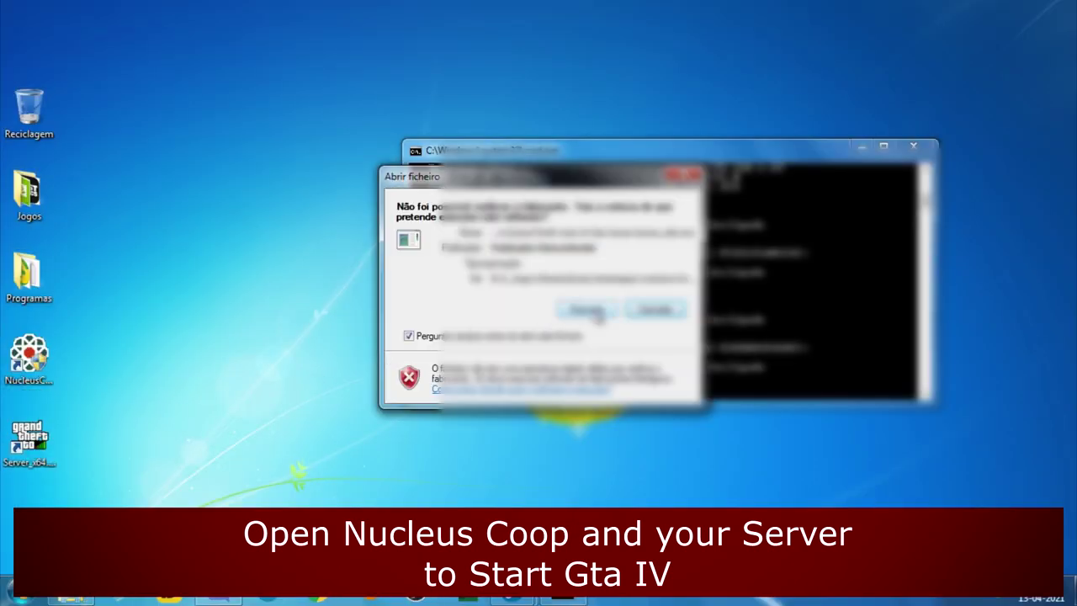
{"action": "left_click", "coordinate": [586, 309]}
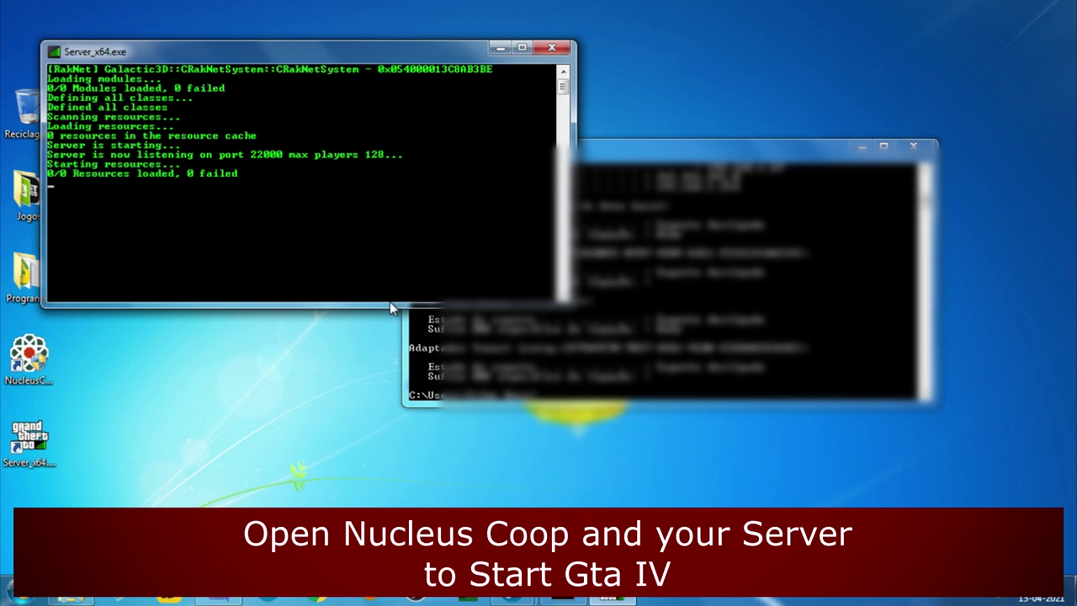
{"action": "double_click", "coordinate": [29, 354]}
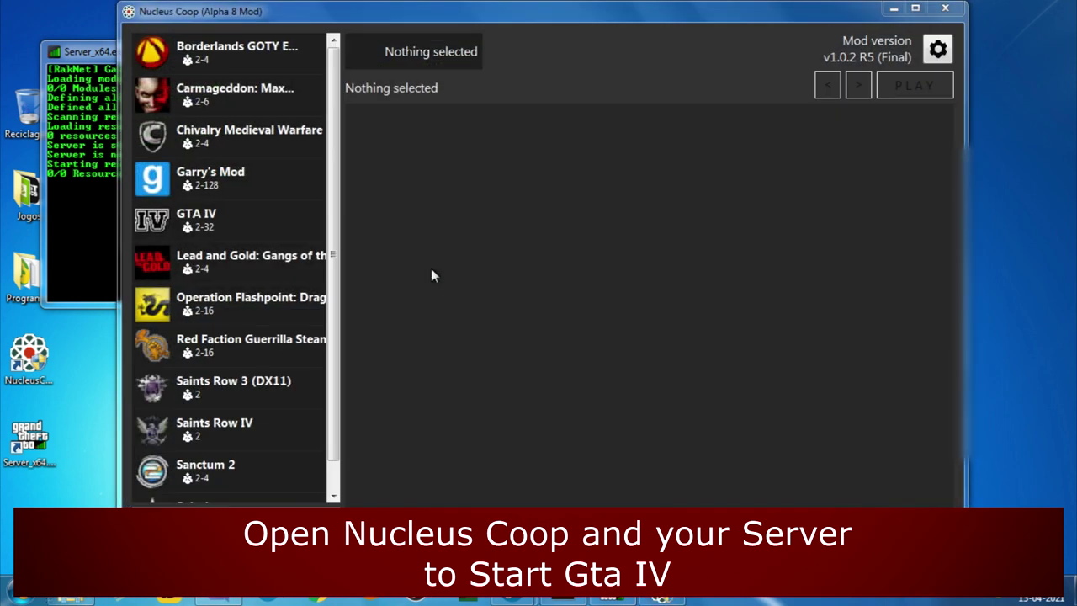
{"action": "left_click", "coordinate": [218, 227]}
- Use the two-stacked-halves layout with Player 1 top and Player 2 bottom, keeping XinputPlus
{"action": "left_click", "coordinate": [374, 264]}
{"action": "left_click_drag", "start_coordinate": [423, 194], "coordinate": [556, 299]}
{"action": "left_click_drag", "start_coordinate": [492, 185], "coordinate": [556, 412]}
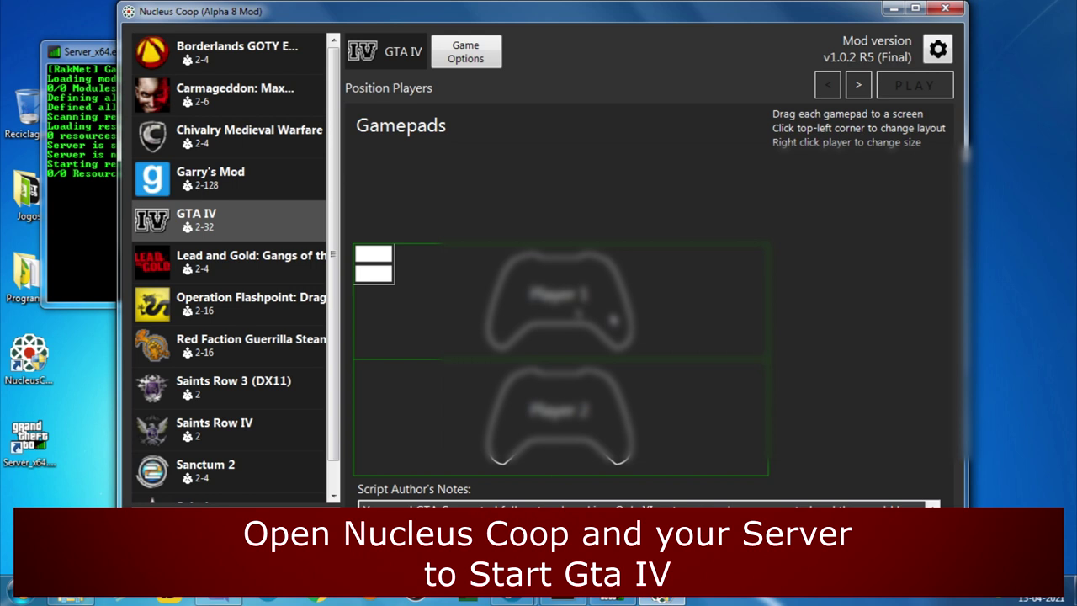
{"action": "left_click", "coordinate": [858, 85]}
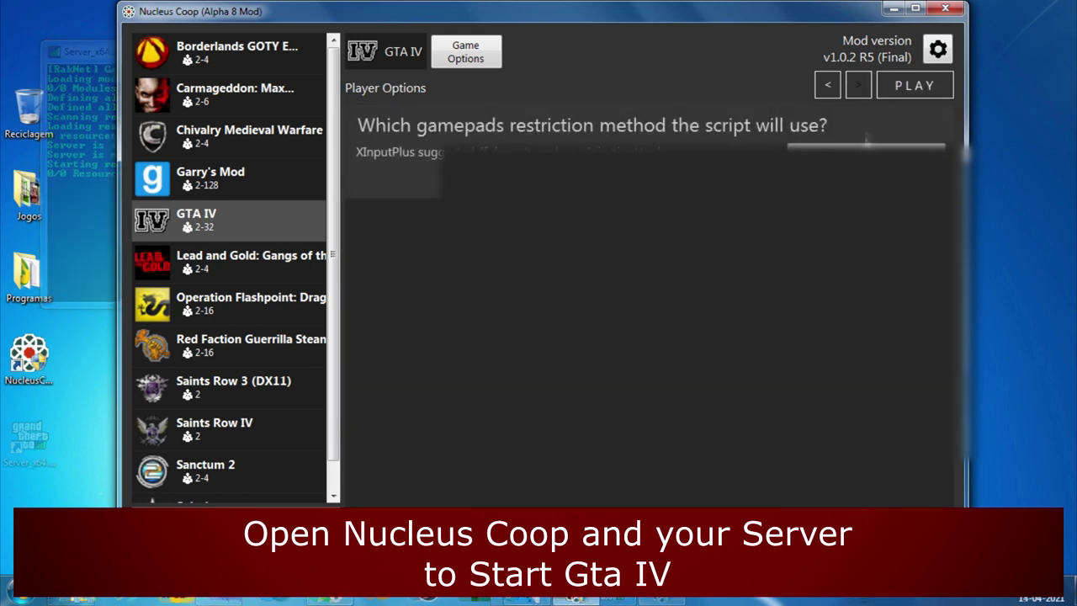
{"action": "left_click", "coordinate": [828, 155]}
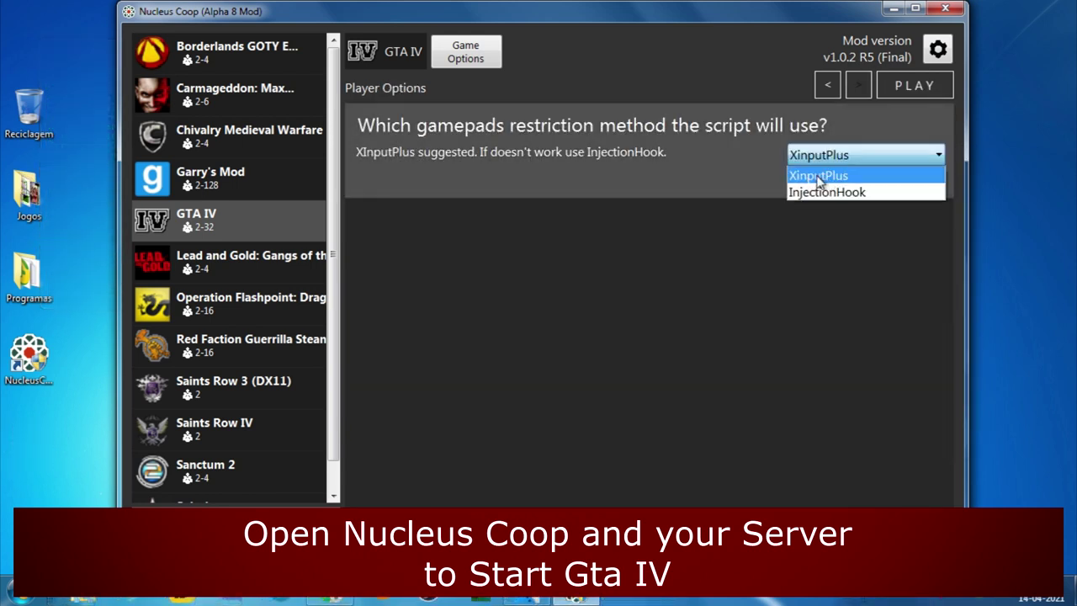
{"action": "left_click", "coordinate": [818, 176]}
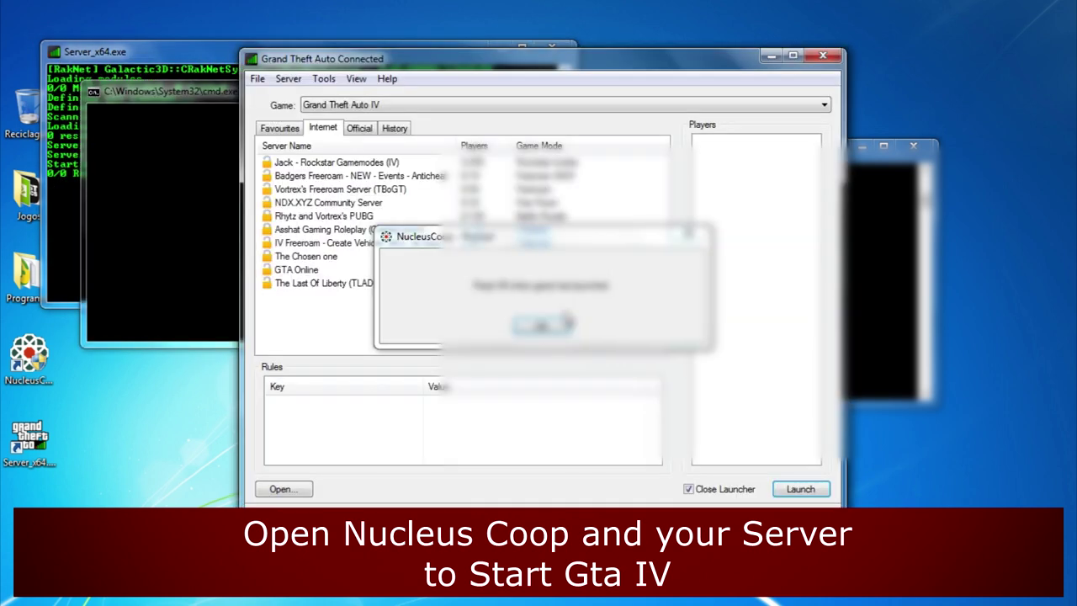
- Move the Nucleus Coop notice aside and switch the launcher to the Favourites list
{"action": "left_click_drag", "start_coordinate": [569, 241], "coordinate": [996, 380]}
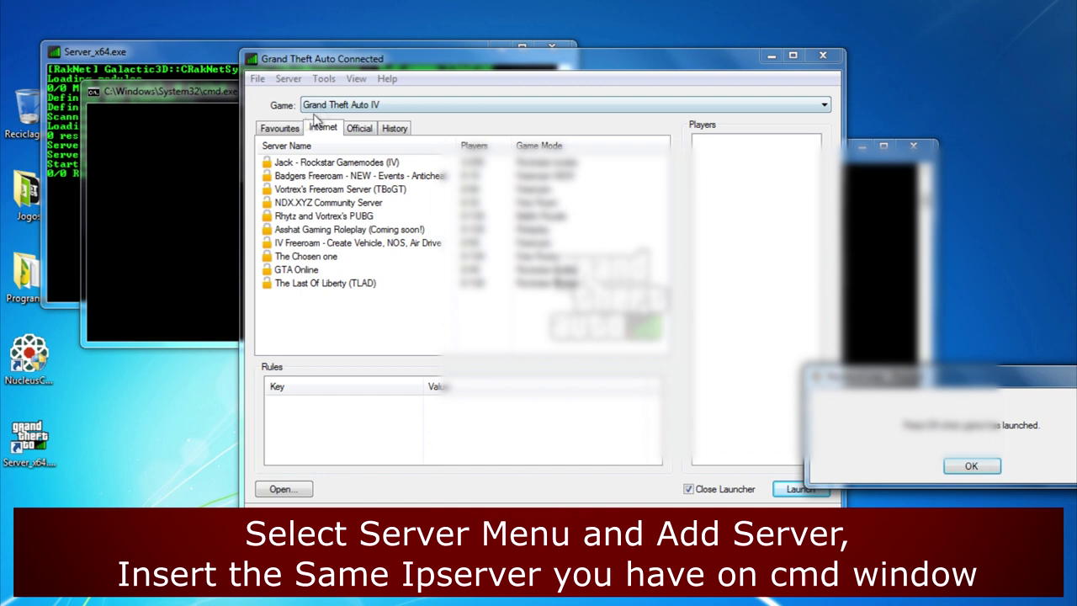
{"action": "left_click", "coordinate": [288, 78]}
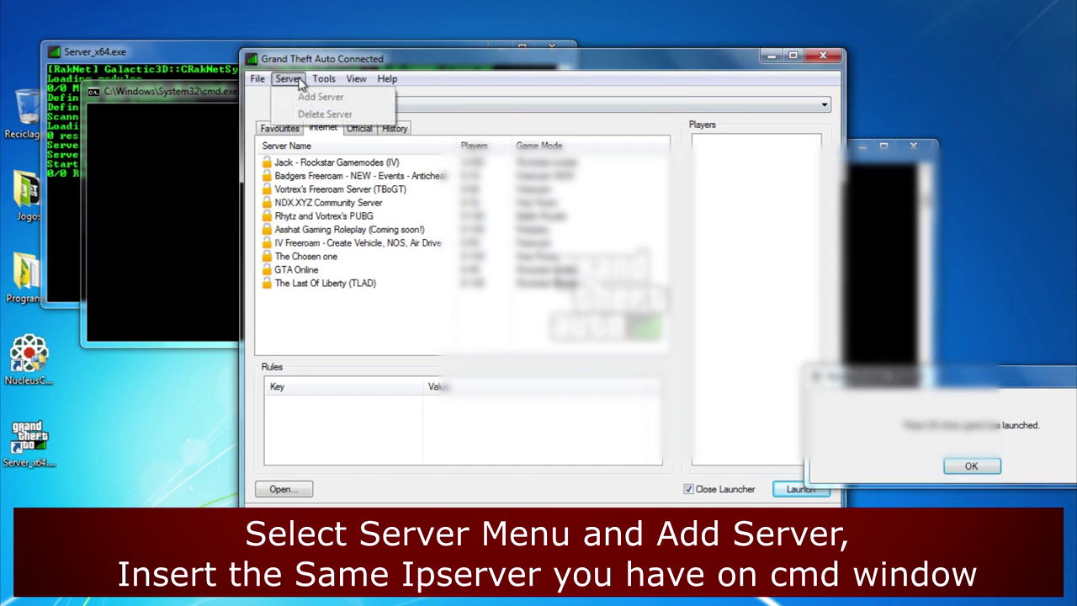
{"action": "left_click", "coordinate": [292, 131]}
- Add the local IPv4 address with port 22000 as a favourite and select Default Server
{"action": "left_click", "coordinate": [294, 78]}
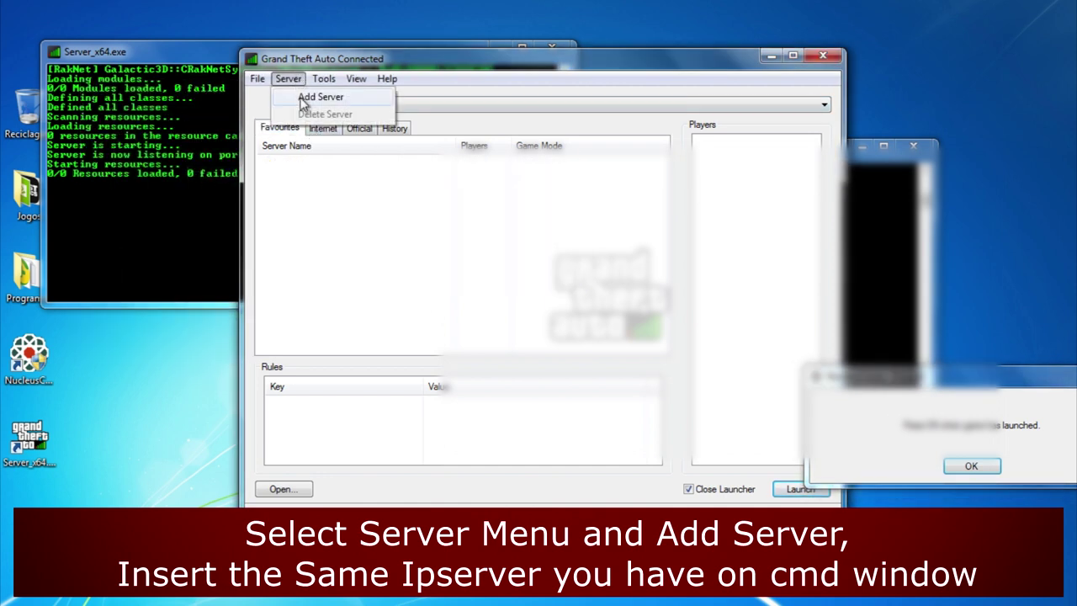
{"action": "left_click", "coordinate": [320, 98]}
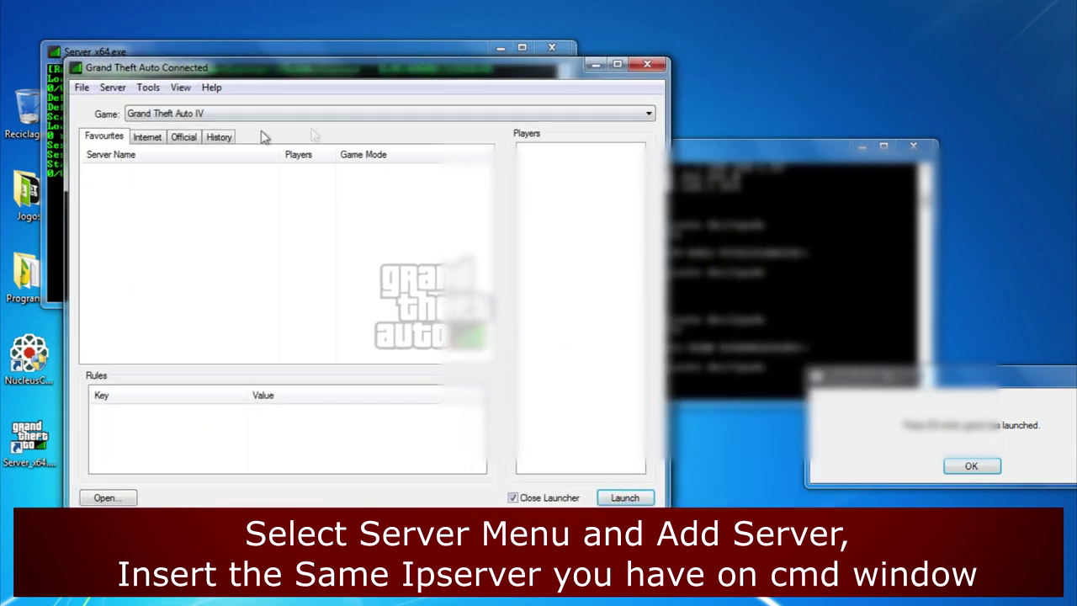
{"action": "left_click", "coordinate": [113, 87]}
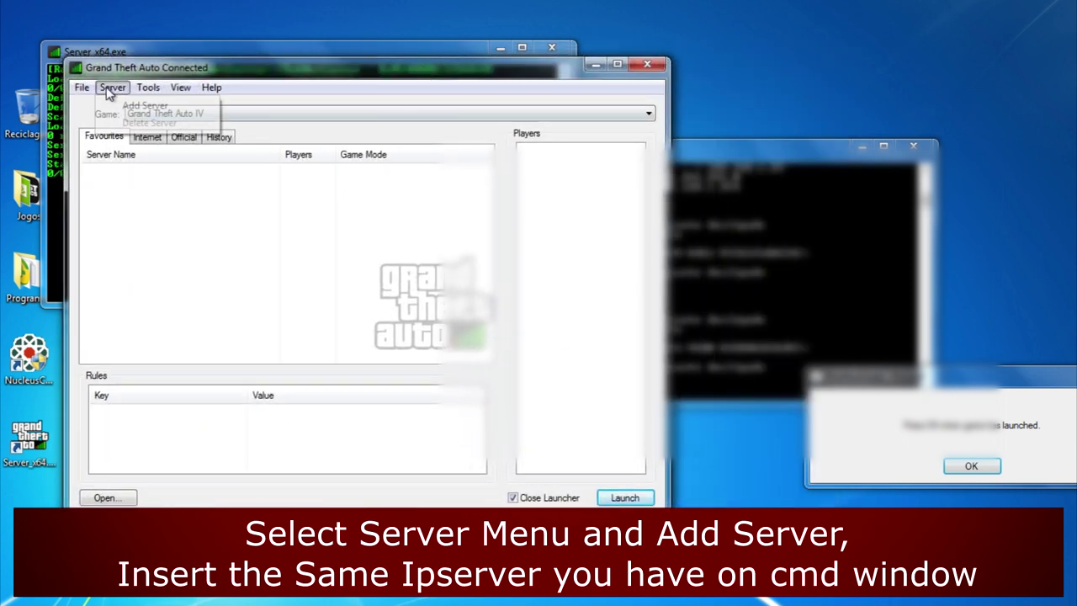
{"action": "left_click", "coordinate": [143, 105]}
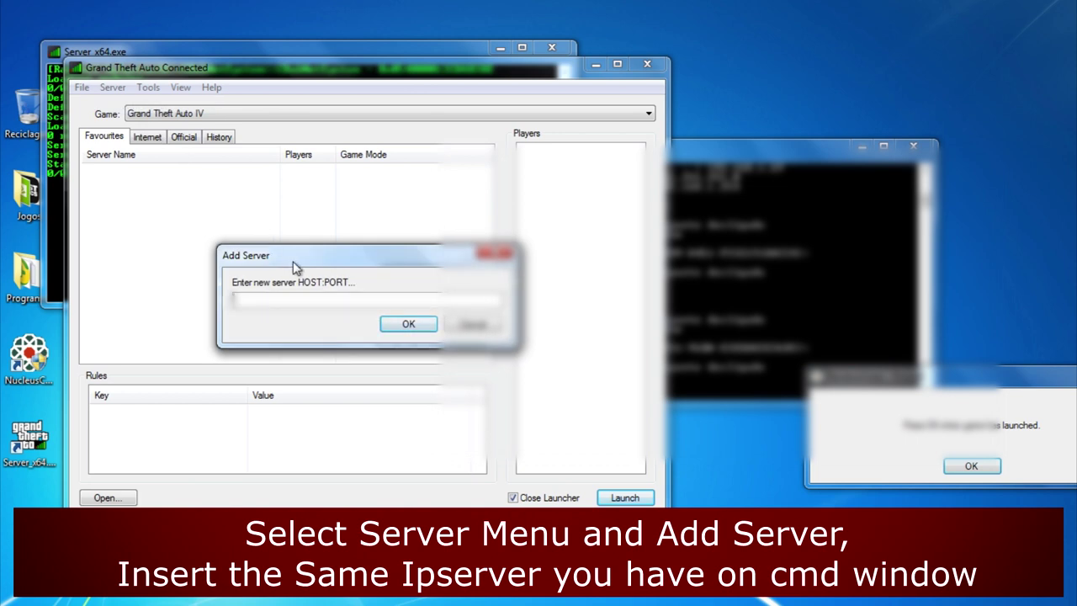
{"action": "type", "text": "192"}
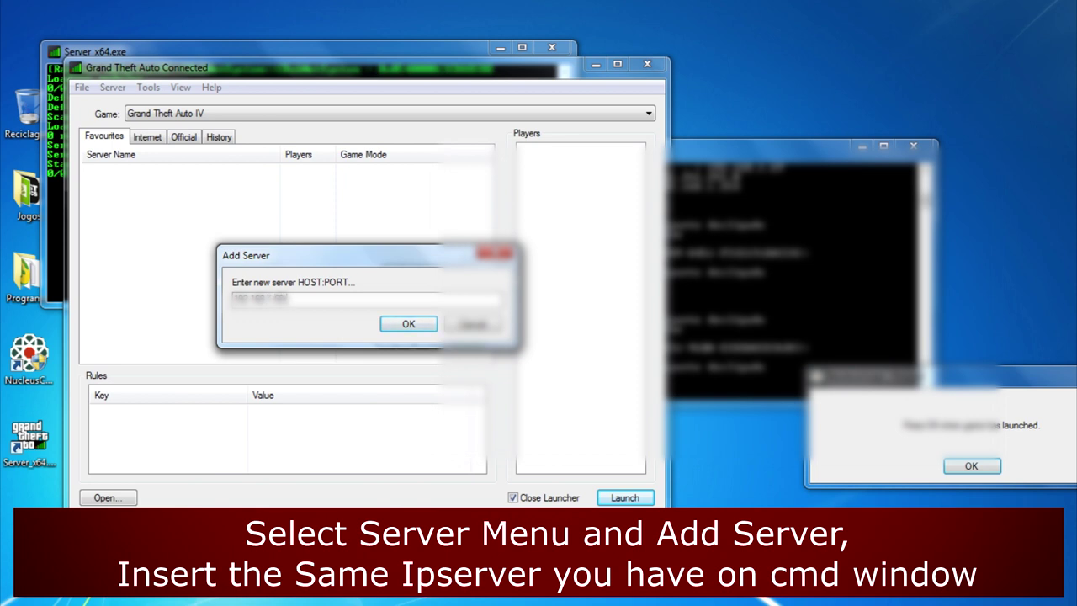
{"action": "type", "text": "2"}
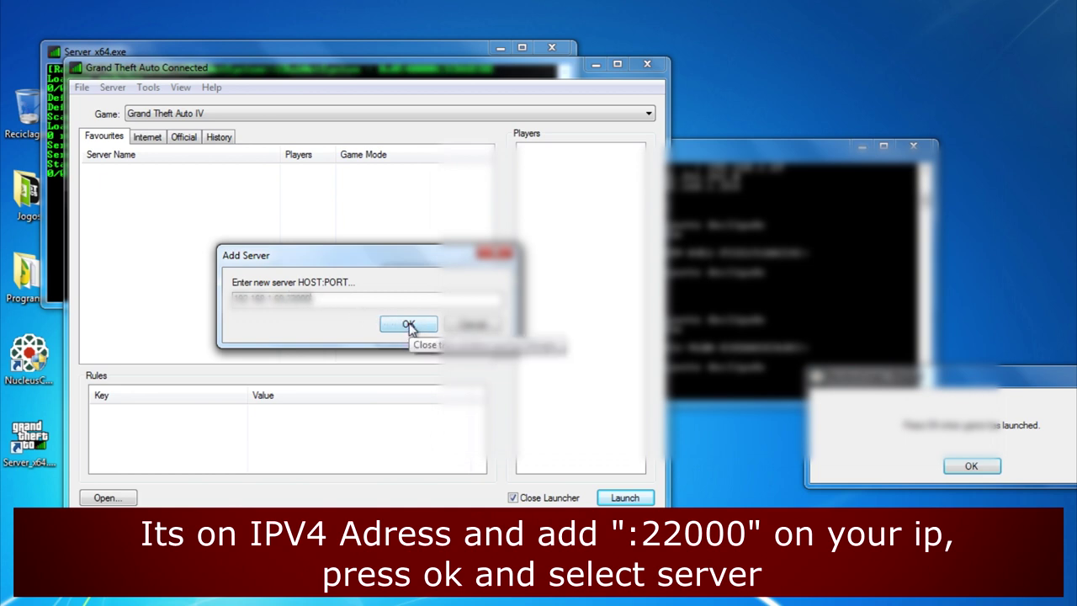
{"action": "left_click", "coordinate": [409, 325]}
{"action": "left_click", "coordinate": [145, 176]}
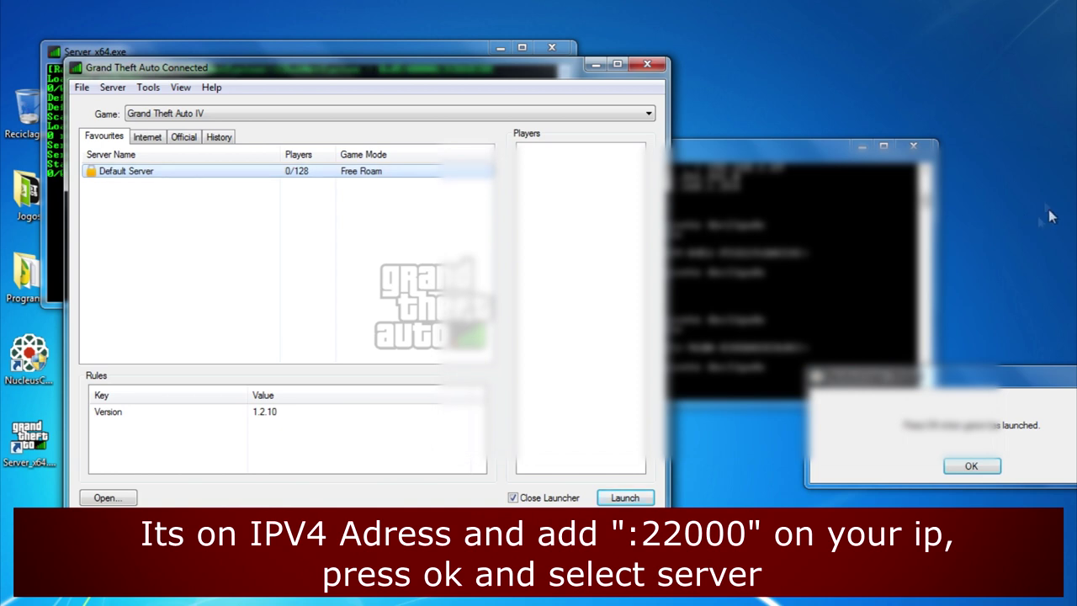
- Launch the Default Server and enter the server password to start GTA IV
{"action": "left_click", "coordinate": [913, 146]}
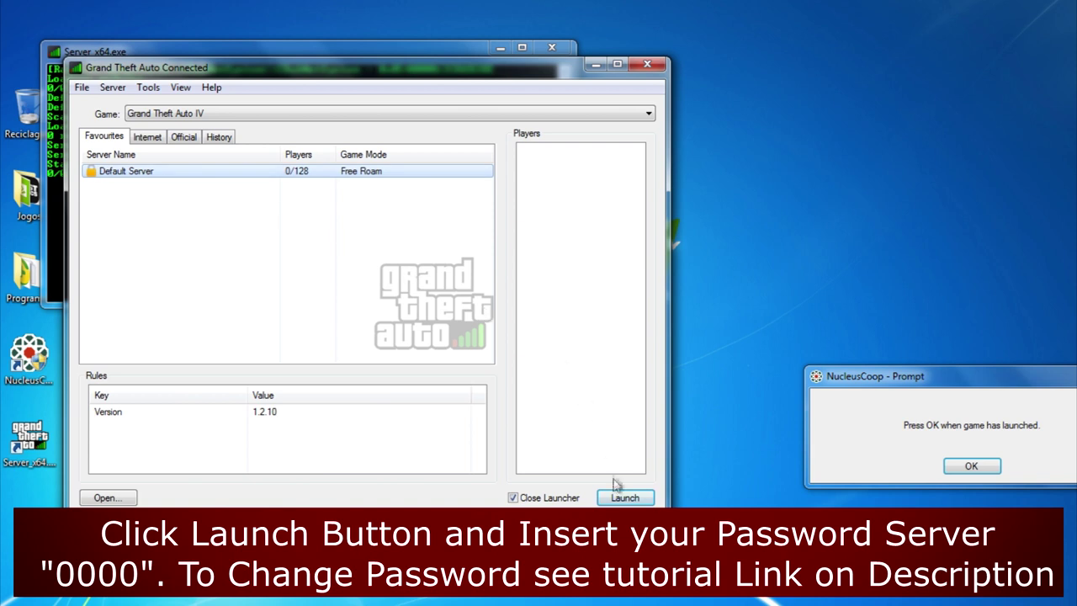
{"action": "left_click", "coordinate": [625, 498]}
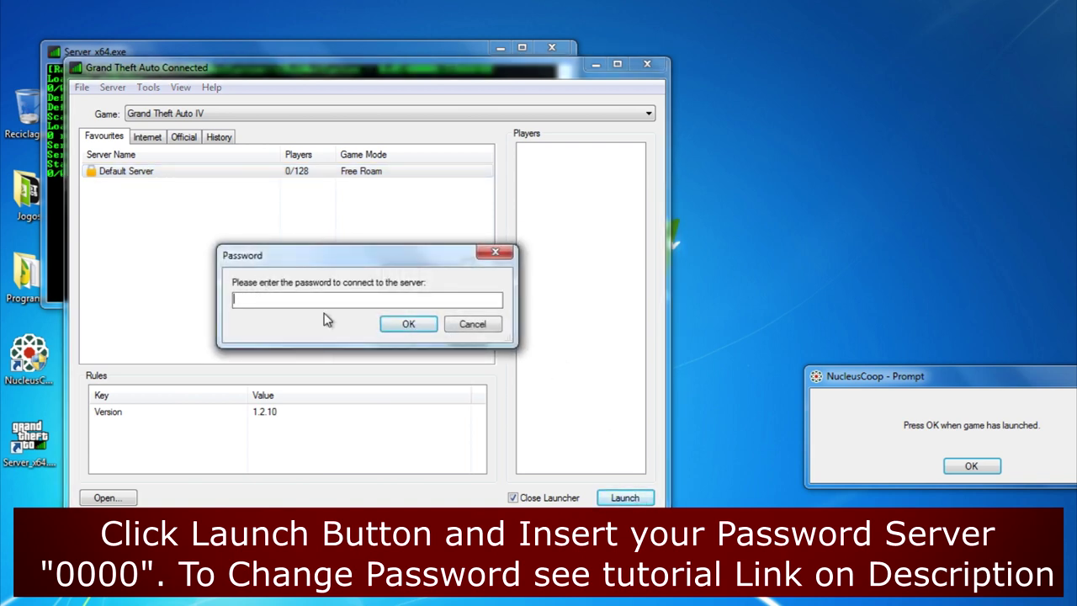
{"action": "type", "text": "0000"}
{"action": "left_click", "coordinate": [408, 324]}
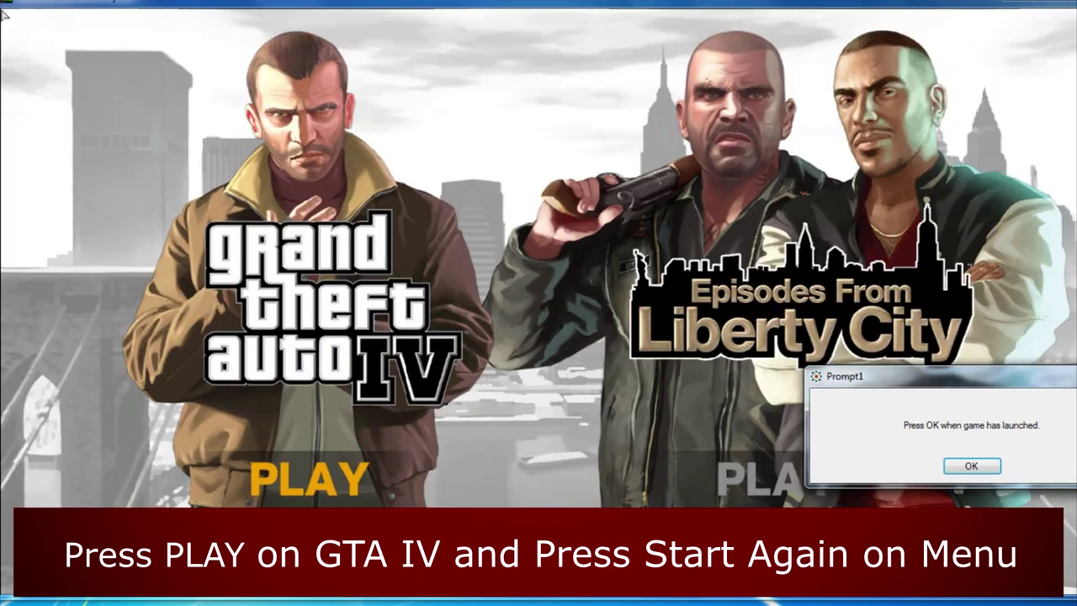
- Start the original Grand Theft Auto IV and decline The Ballad of Gay Tony
{"action": "key", "text": "Return"}
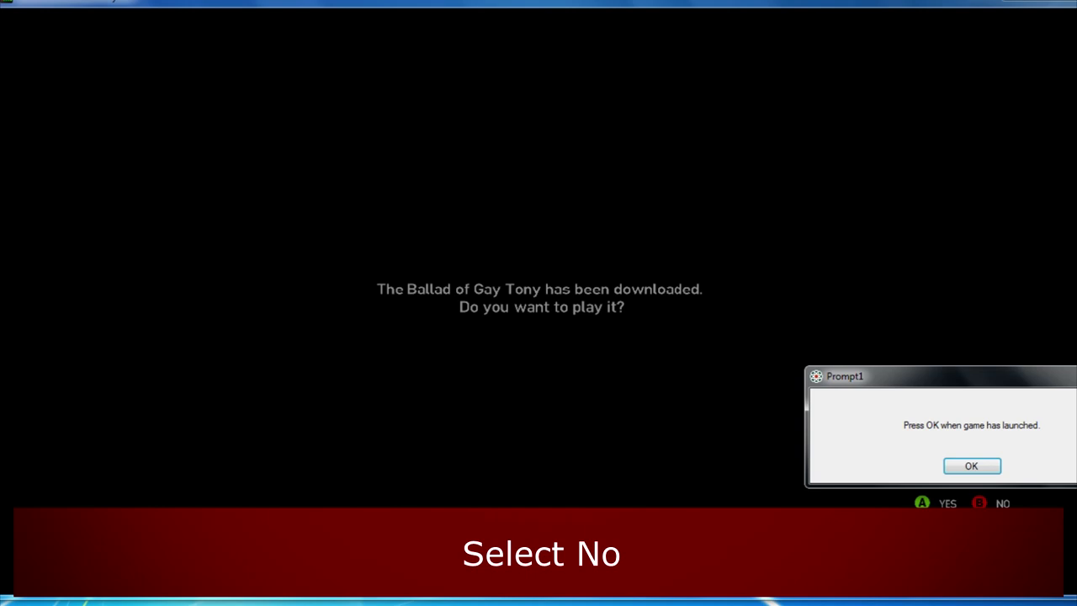
{"action": "key", "text": "Escape"}
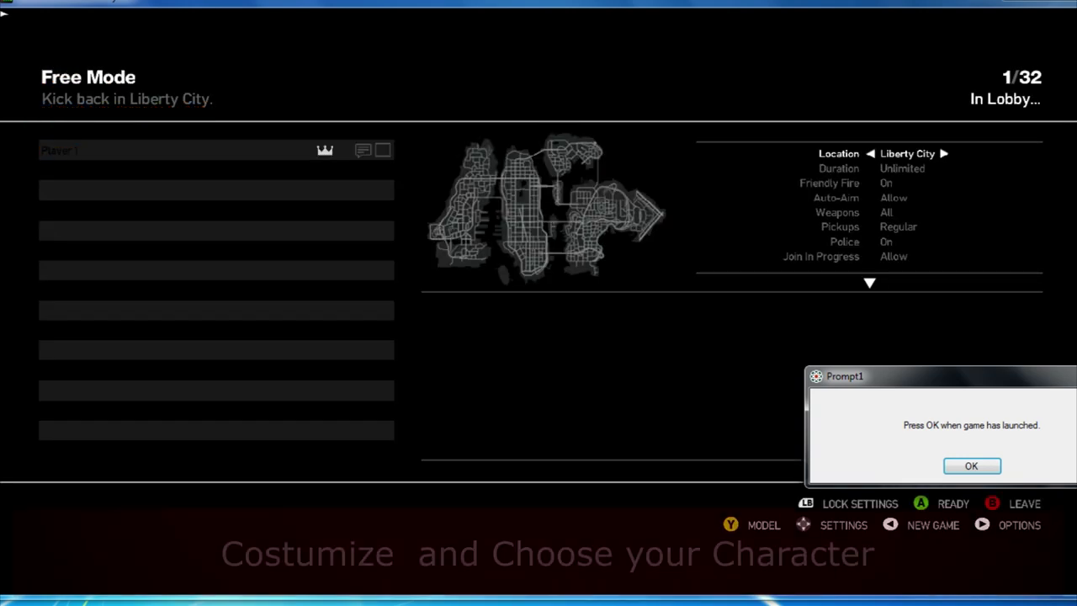
- Move through the Free Mode lobby settings and open the player Model customization
{"action": "key", "text": "Down"}
{"action": "key", "text": "Down"}
{"action": "key", "text": "Down"}
{"action": "key", "text": "Down"}
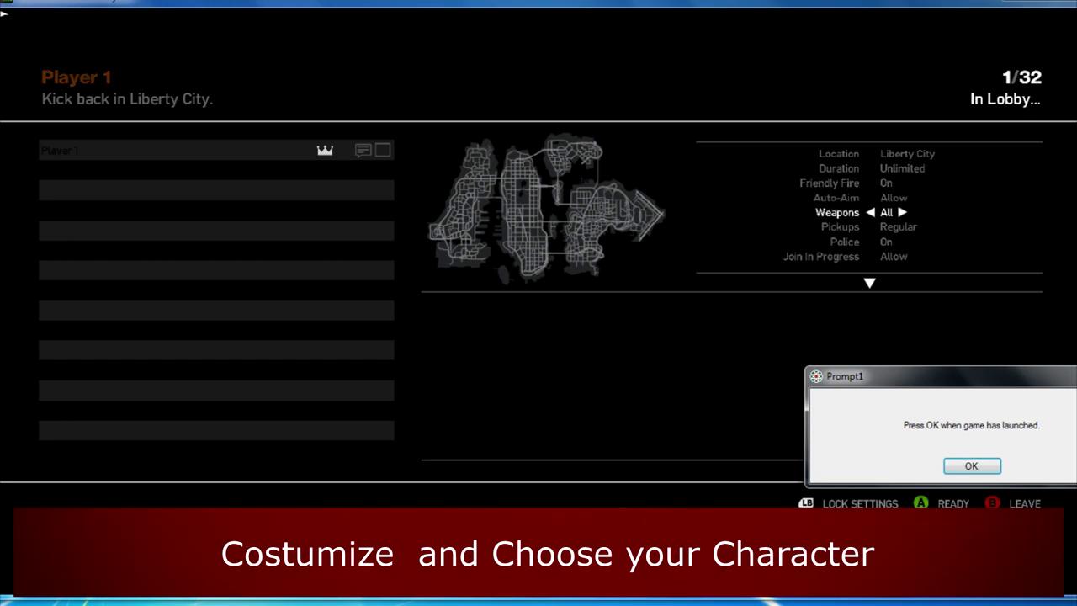
{"action": "key", "text": "Down"}
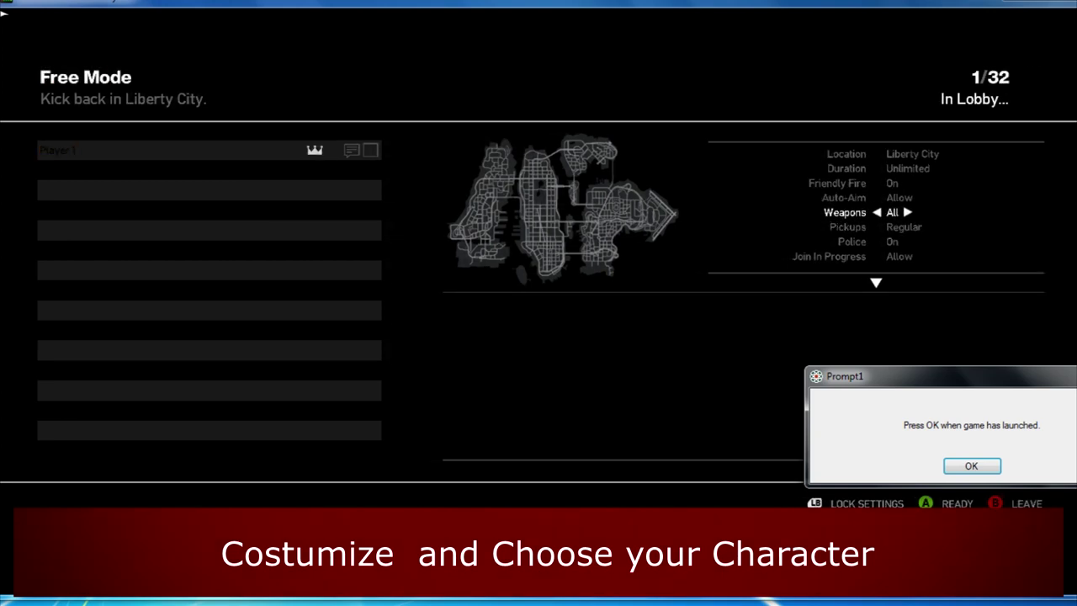
{"action": "key", "text": "Up"}
{"action": "key", "text": "Down"}
{"action": "key", "text": "Return"}
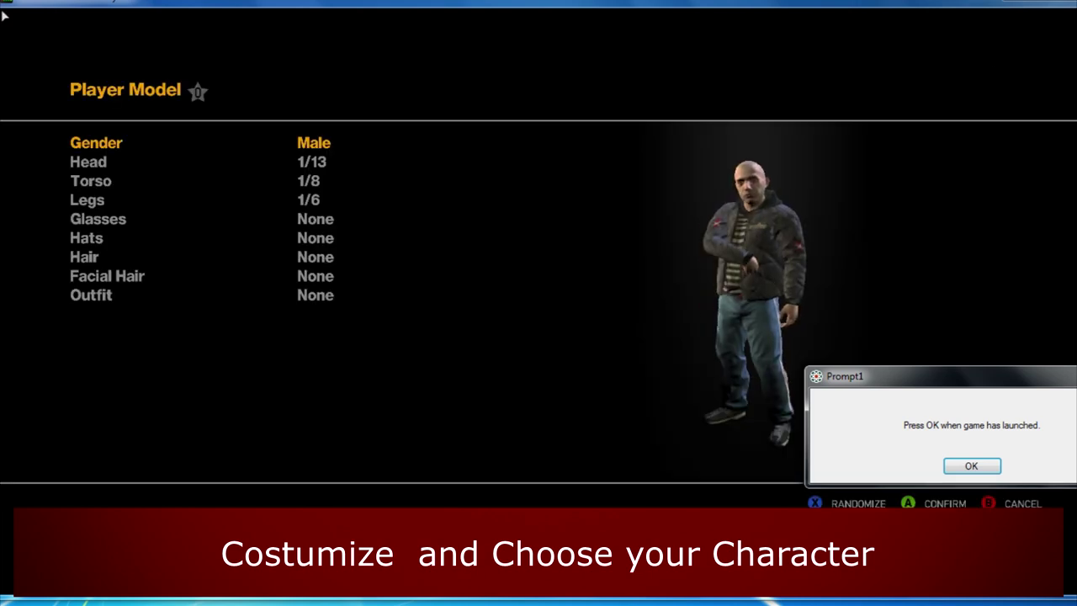
- Restyle the character with head 7/13, torso 7/8, new legs and glasses, then confirm
{"action": "key", "text": "Down"}
{"action": "key", "text": "Right"}
{"action": "key", "text": "Right"}
{"action": "key", "text": "Right"}
{"action": "key", "text": "Right"}
{"action": "key", "text": "Right"}
{"action": "key", "text": "Right"}
{"action": "key", "text": "Down"}
{"action": "key", "text": "Right"}
{"action": "key", "text": "Right"}
{"action": "key", "text": "Right"}
{"action": "key", "text": "Right"}
{"action": "key", "text": "Right"}
{"action": "key", "text": "Right"}
{"action": "key", "text": "Down"}
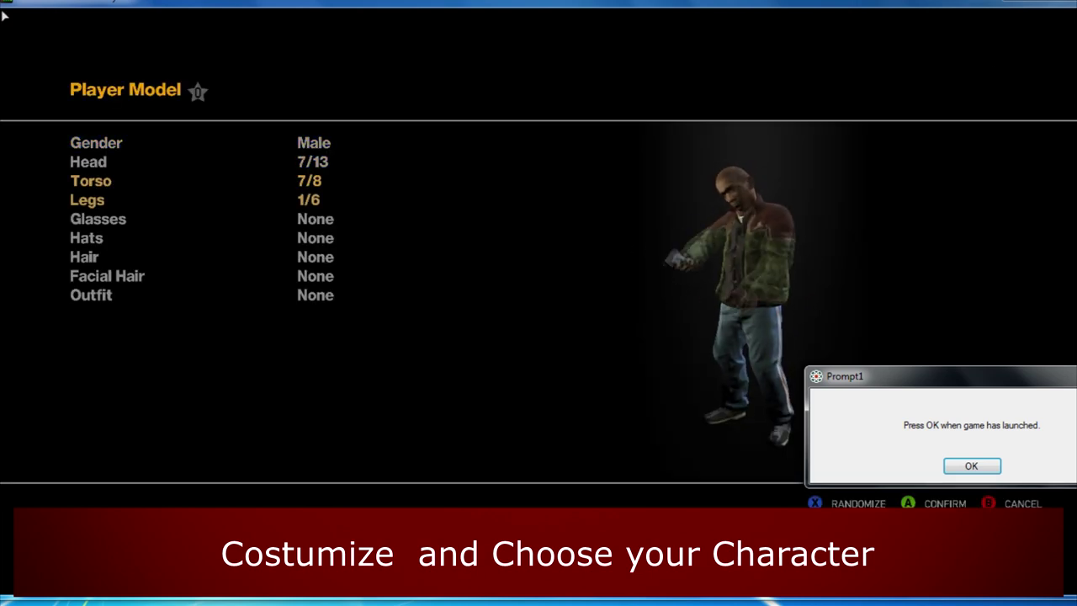
{"action": "key", "text": "Right"}
{"action": "key", "text": "Right"}
{"action": "key", "text": "Right"}
{"action": "key", "text": "Right"}
{"action": "key", "text": "Right"}
{"action": "key", "text": "Down"}
{"action": "key", "text": "Right"}
{"action": "key", "text": "Right"}
{"action": "key", "text": "Down"}
{"action": "key", "text": "Up"}
{"action": "key", "text": "Up"}
{"action": "key", "text": "Return"}
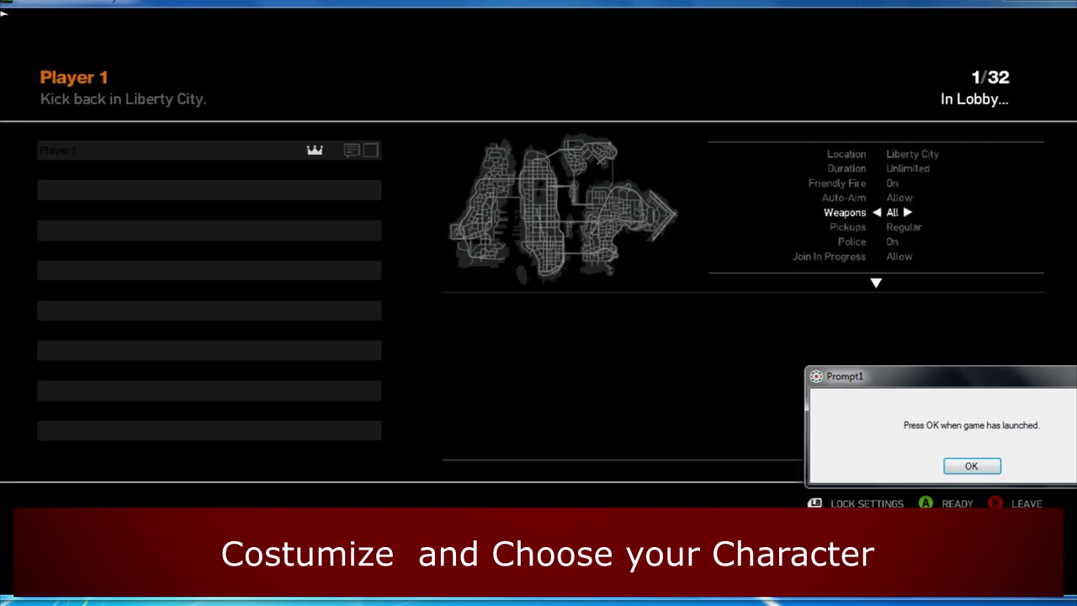
- Set Weather to Clear and Time of Day to Midday, then mark Ready
{"action": "key", "text": "Down"}
{"action": "key", "text": "Down"}
{"action": "key", "text": "Down"}
{"action": "key", "text": "Down"}
{"action": "key", "text": "Down"}
{"action": "key", "text": "Down"}
{"action": "key", "text": "Down"}
{"action": "key", "text": "Down"}
{"action": "key", "text": "Down"}
{"action": "key", "text": "Down"}
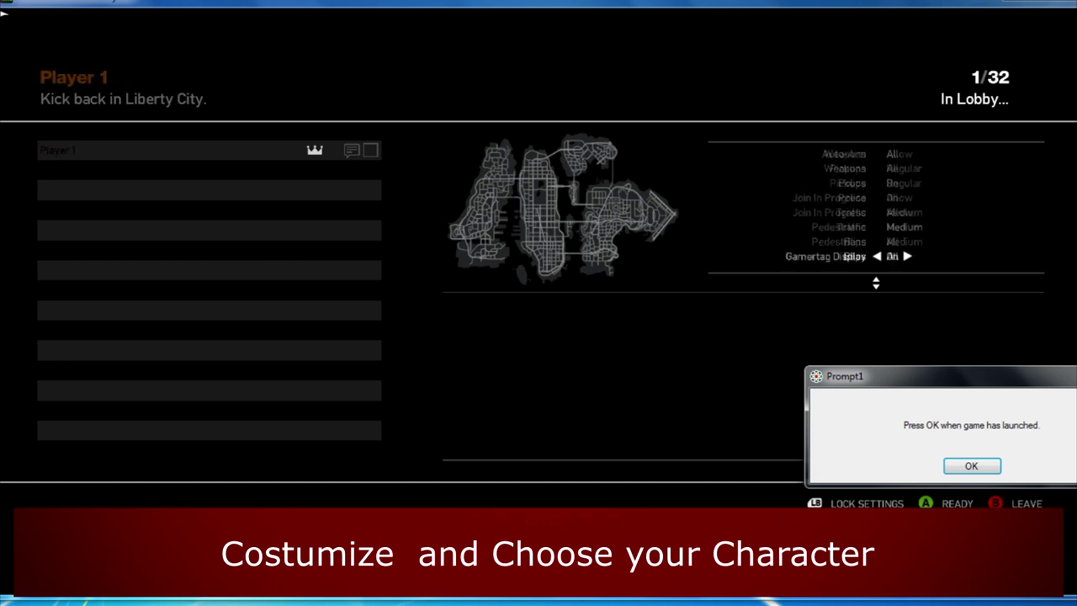
{"action": "key", "text": "Down"}
{"action": "key", "text": "Down"}
{"action": "key", "text": "Down"}
{"action": "key", "text": "Down"}
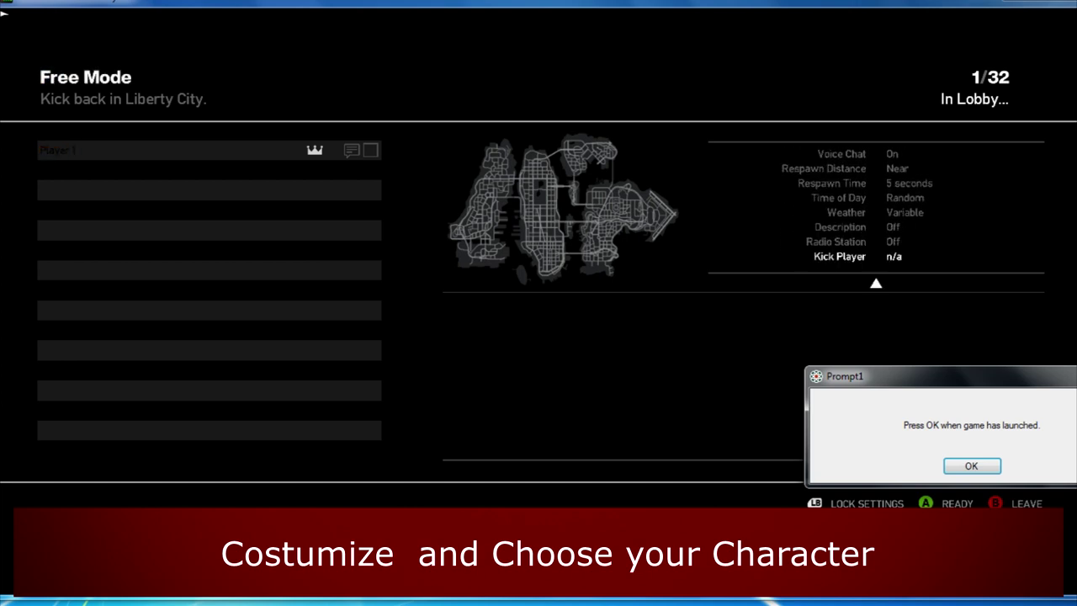
{"action": "key", "text": "Down"}
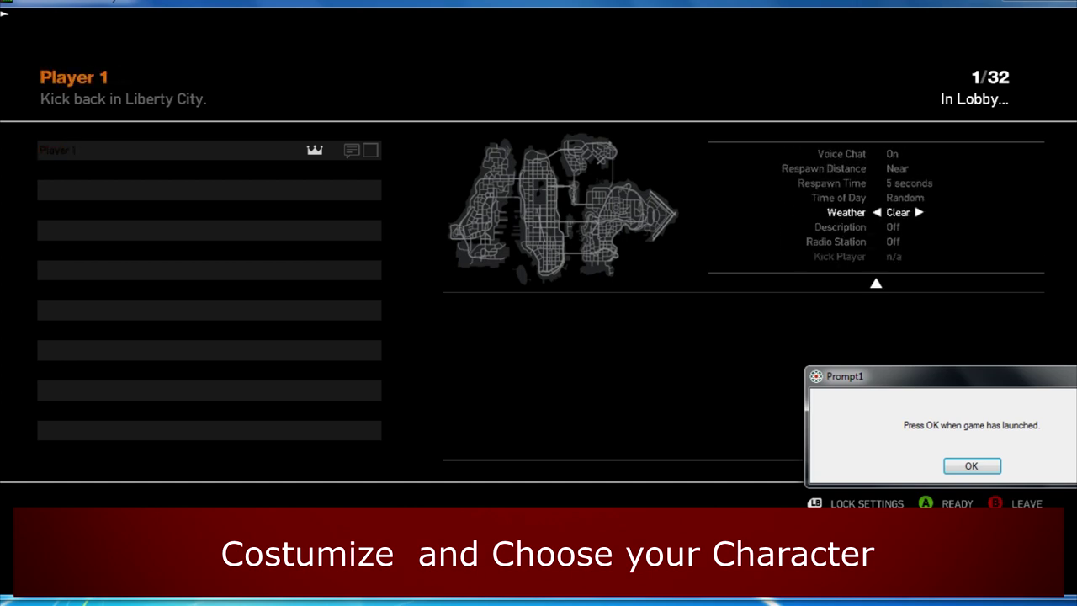
{"action": "key", "text": "Up"}
{"action": "key", "text": "Right"}
{"action": "key", "text": "Right"}
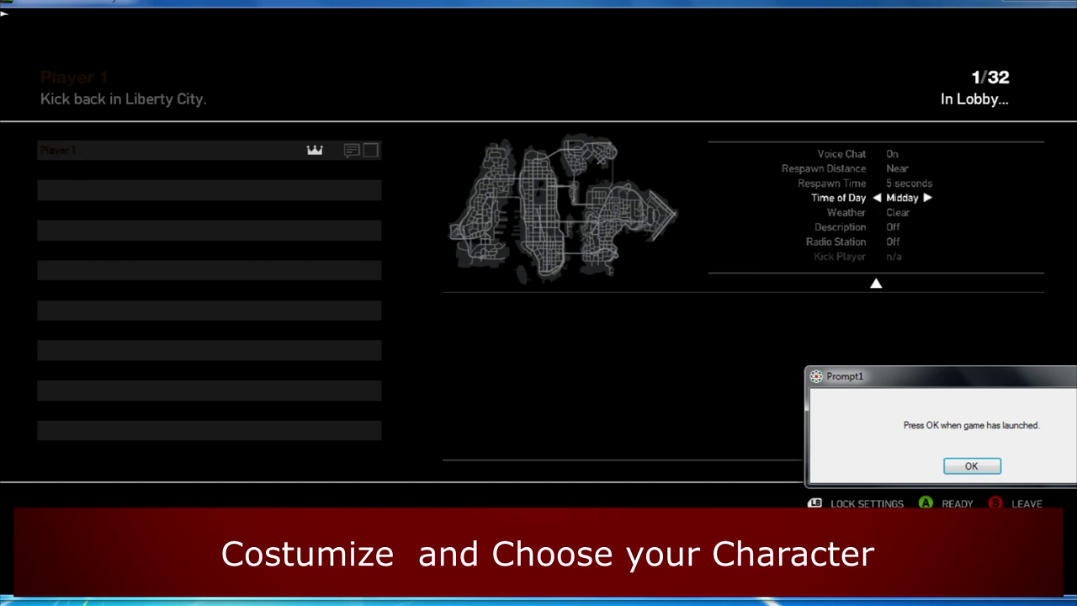
{"action": "key", "text": "Return"}
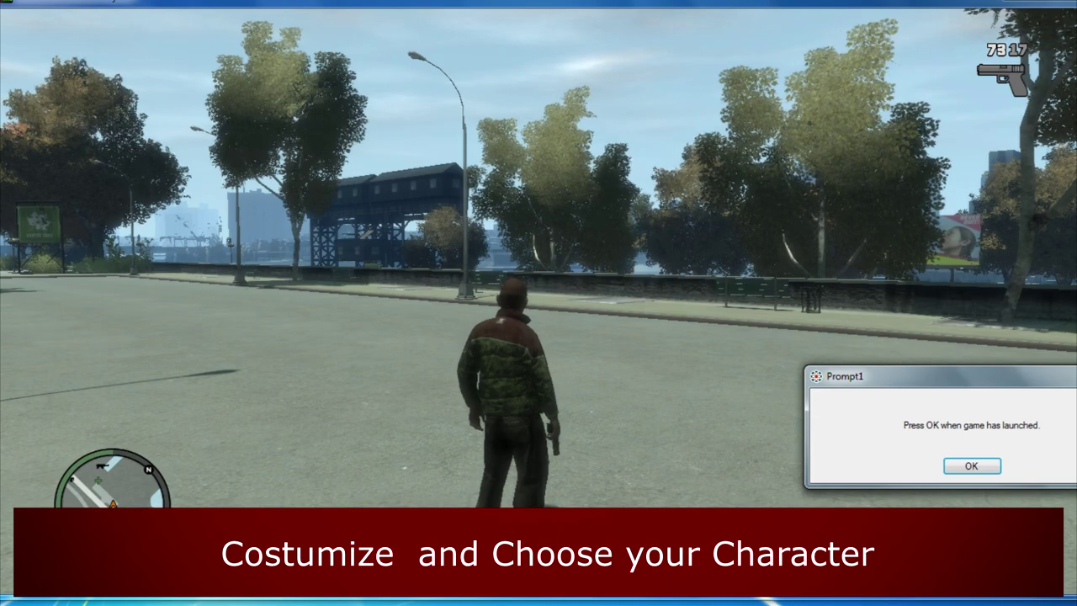
- Switch to the Nucleus Coop Prompt1 dialog and confirm the first instance has launched
{"action": "key", "text": "alt+Tab"}
{"action": "key", "text": "alt+Tab"}
{"action": "key", "text": "alt+Tab"}
{"action": "key", "text": "alt+Tab"}
{"action": "key", "text": "alt+Tab"}
{"action": "key", "text": "alt+Tab"}
{"action": "key", "text": "alt+Tab"}
{"action": "key", "text": "alt+Tab"}
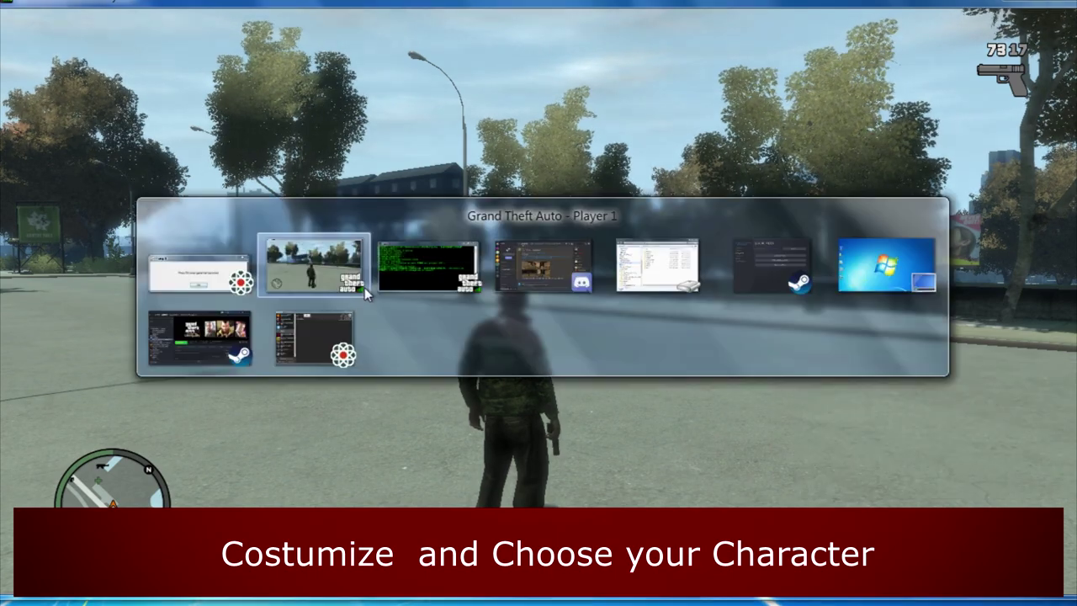
{"action": "key", "text": "alt+Tab"}
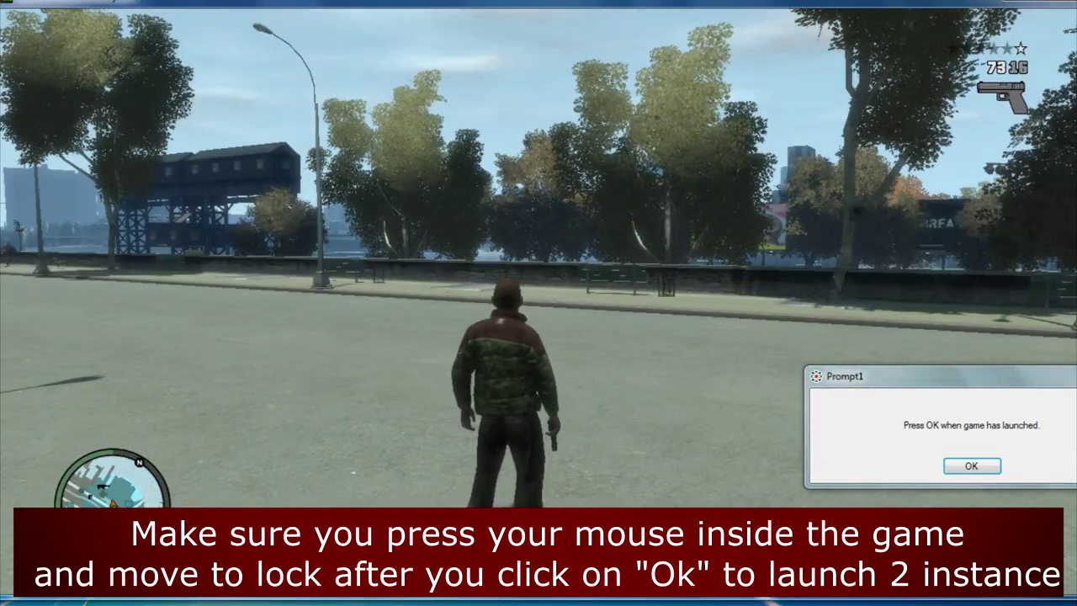
{"action": "key", "text": "alt+Tab"}
{"action": "key", "text": "alt+Tab"}
{"action": "key", "text": "alt+Tab"}
{"action": "key", "text": "alt+Tab"}
{"action": "key", "text": "alt+Tab"}
{"action": "key", "text": "alt+Tab"}
{"action": "key", "text": "alt+Tab"}
{"action": "key", "text": "alt+Tab"}
{"action": "key", "text": "alt+Tab"}
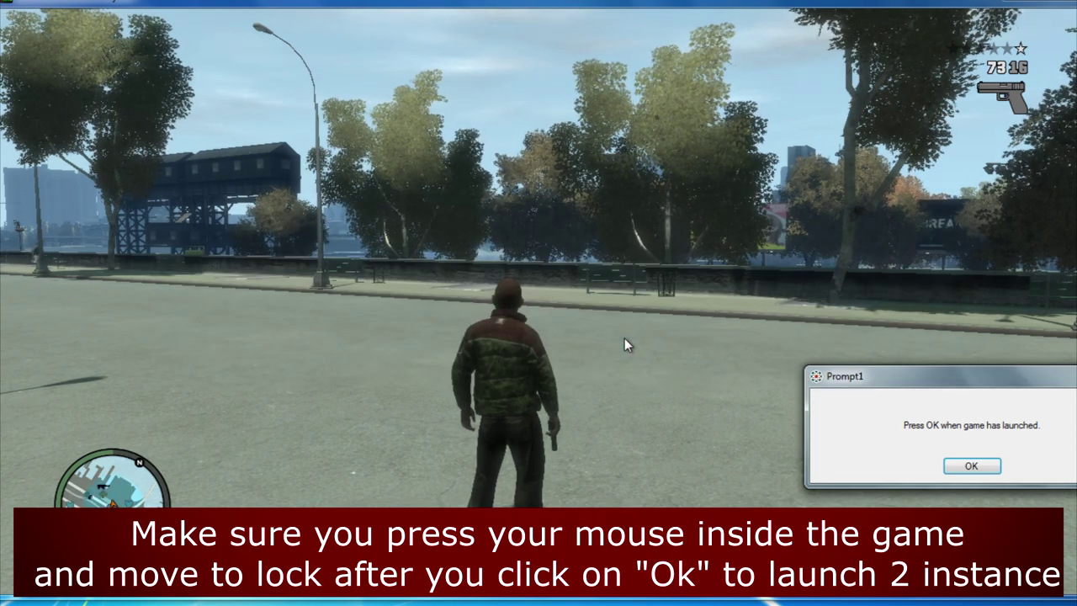
{"action": "key", "text": "Return"}
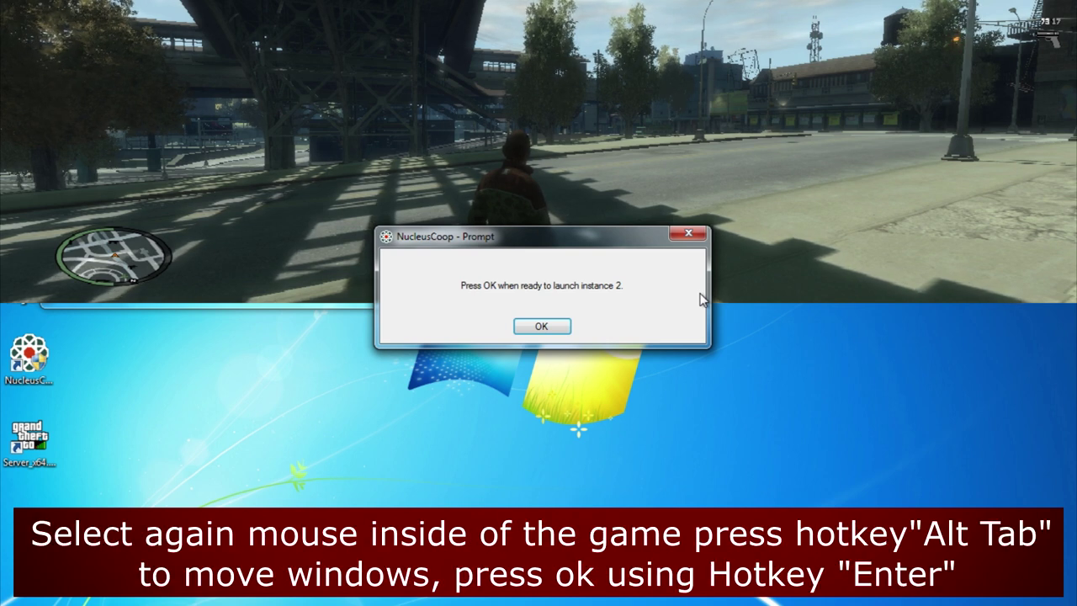
- Focus the game, then confirm the Nucleus Coop prompt to launch the second instance
{"action": "left_click", "coordinate": [531, 139]}
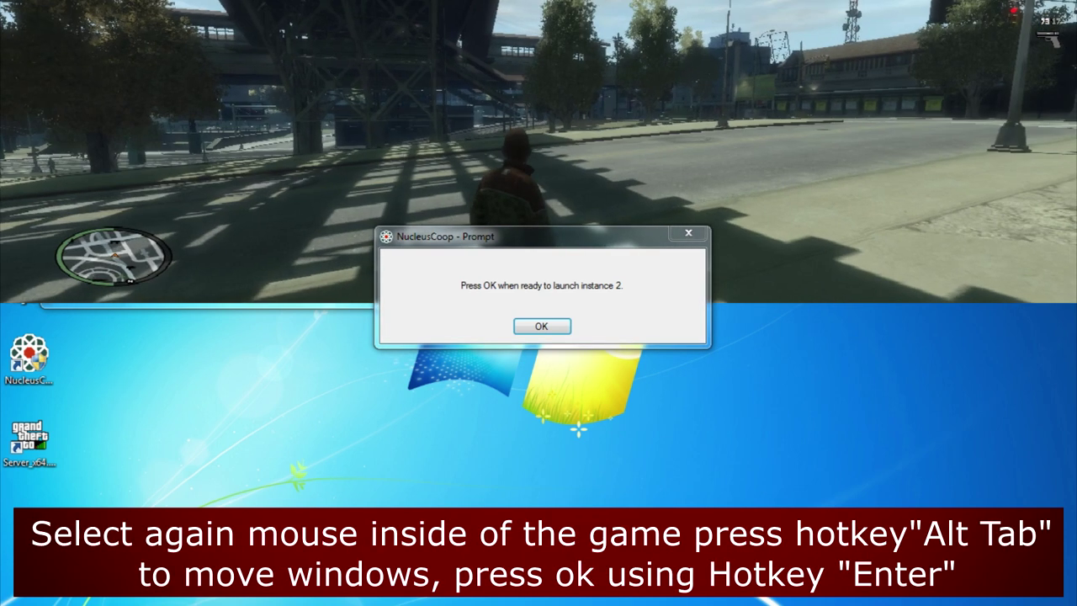
{"action": "key", "text": "alt+Tab"}
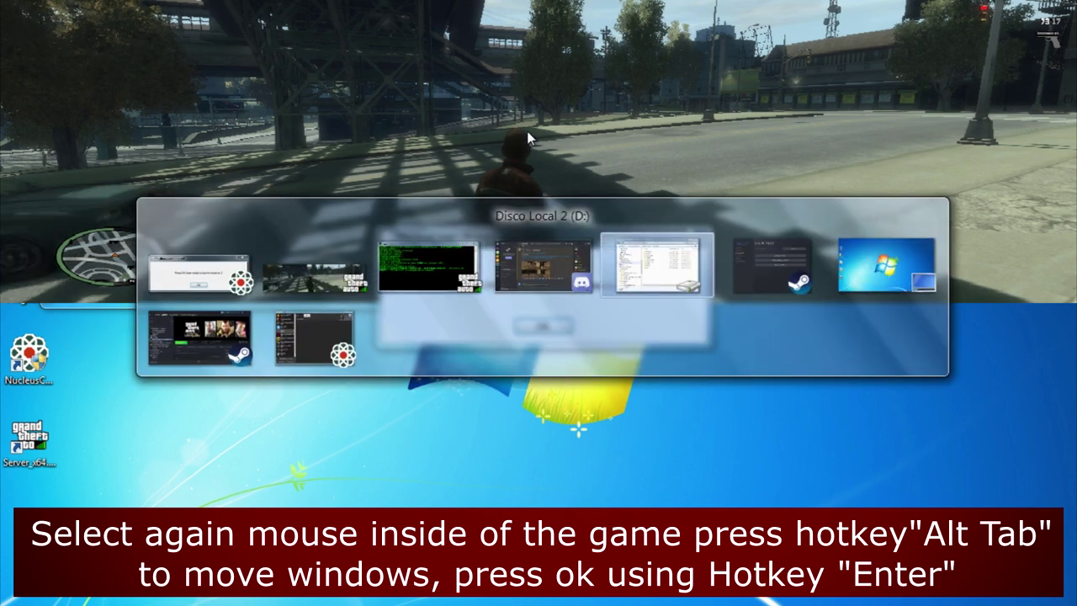
{"action": "key", "text": "Return"}
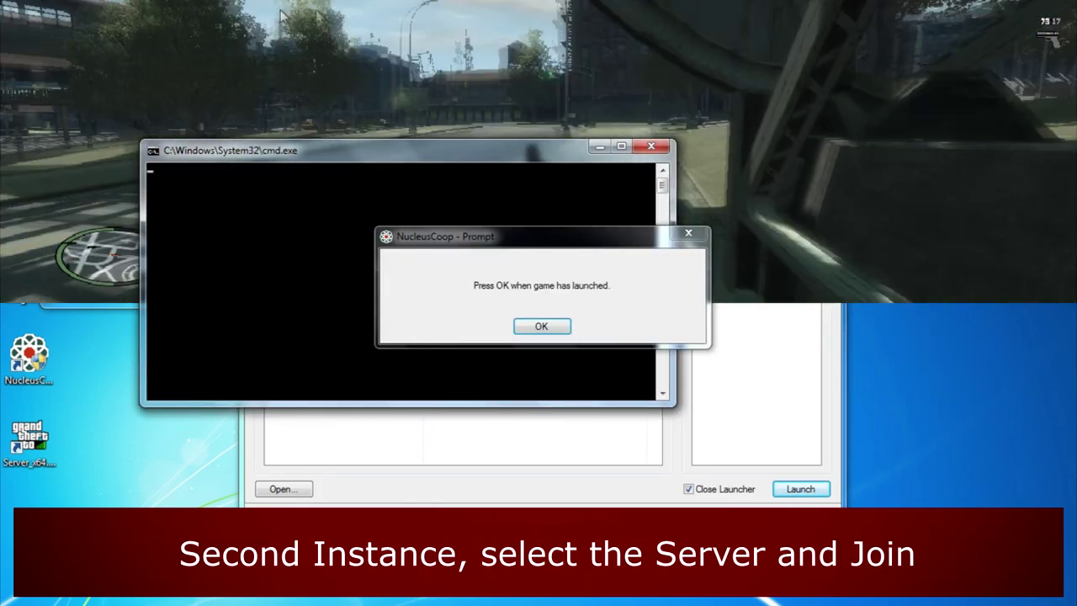
- Move the prompt aside and join Default Server with its password from the second instance
{"action": "left_click_drag", "start_coordinate": [589, 243], "coordinate": [1016, 382]}
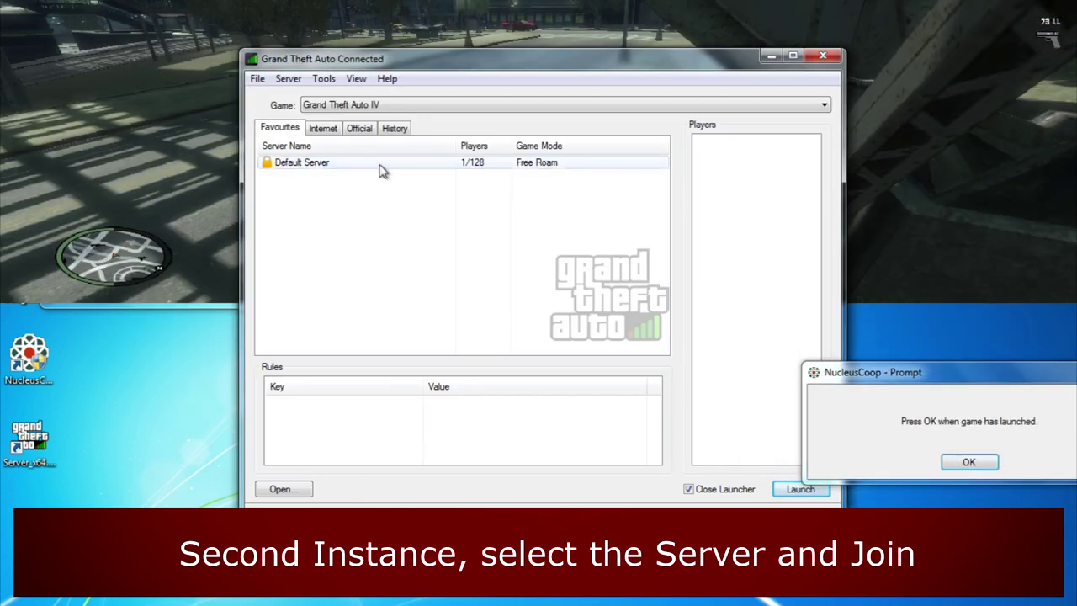
{"action": "left_click", "coordinate": [801, 490]}
{"action": "type", "text": "a"}
{"action": "key", "text": "Return"}
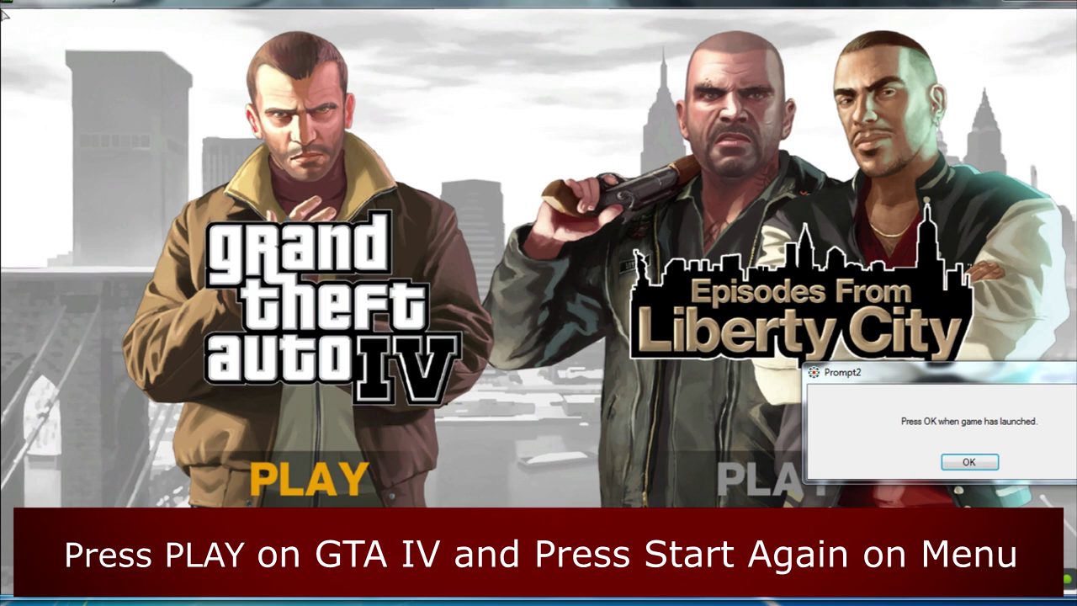
- Launch original Grand Theft Auto IV in the second instance, answering No to The Ballad of Gay Tony
{"action": "key", "text": "Return"}
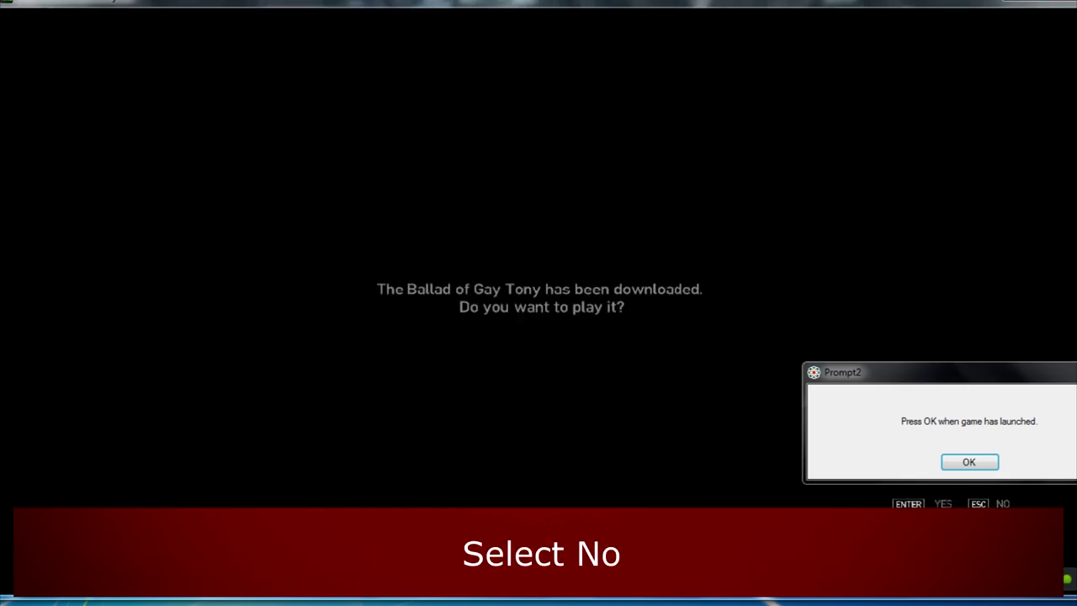
{"action": "key", "text": "Escape"}
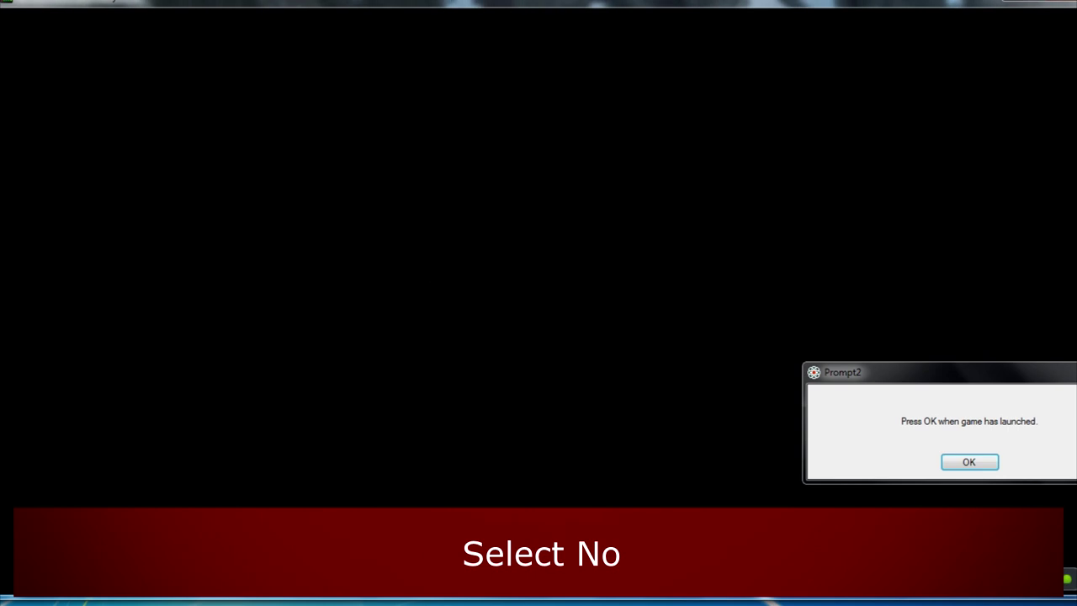